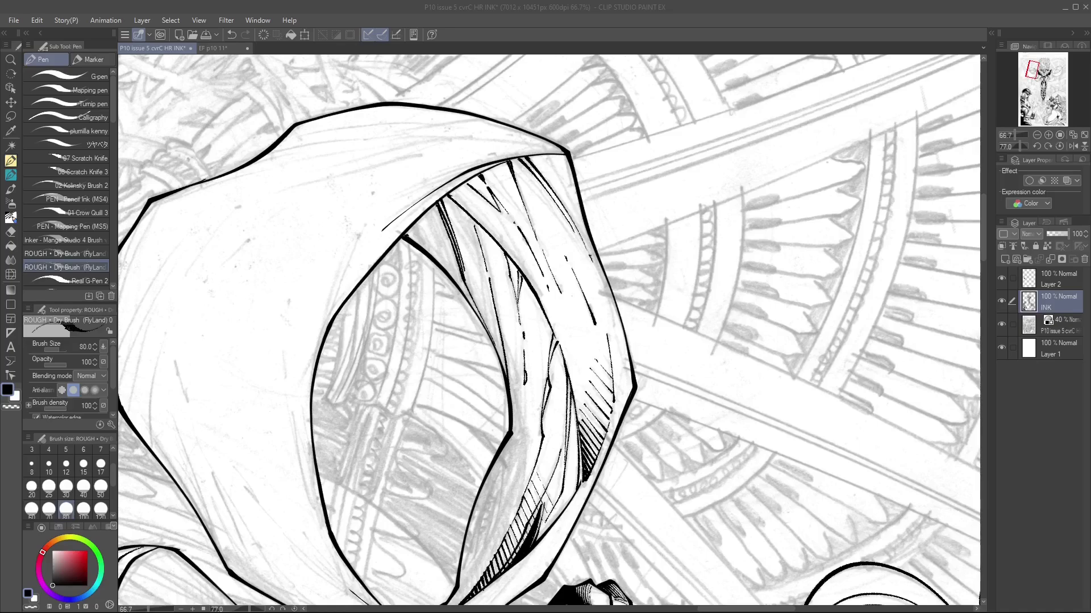
Step: Ink short fold lines and dense hatching on the inner band of the left scarf loop
{"action": "left_click_drag", "start_coordinate": [545, 318], "coordinate": [511, 409]}
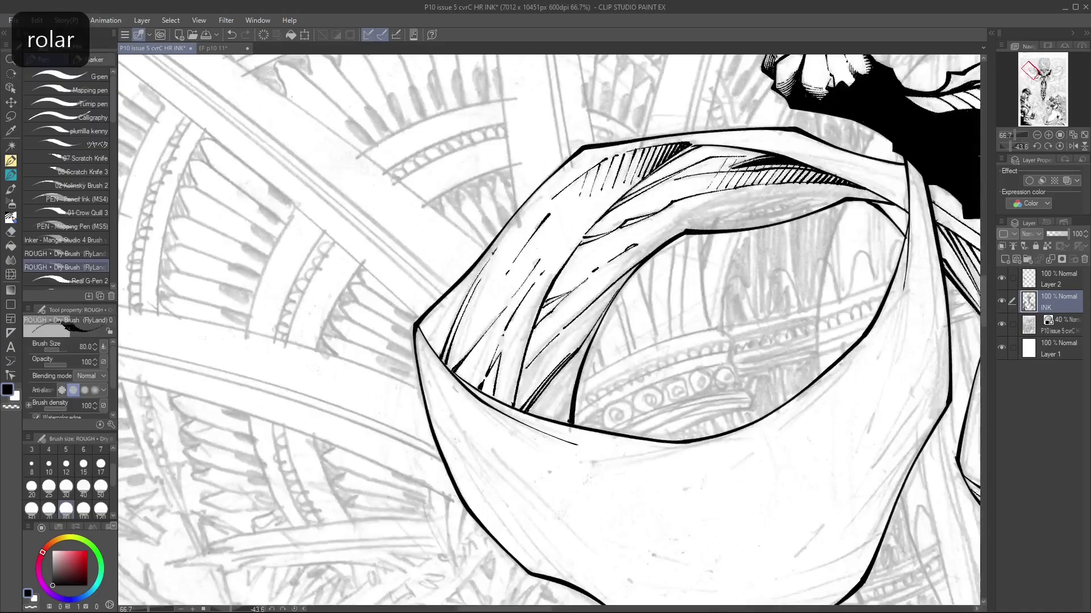
{"action": "left_click_drag", "start_coordinate": [588, 347], "coordinate": [565, 415]}
{"action": "key", "text": "ctrl+z"}
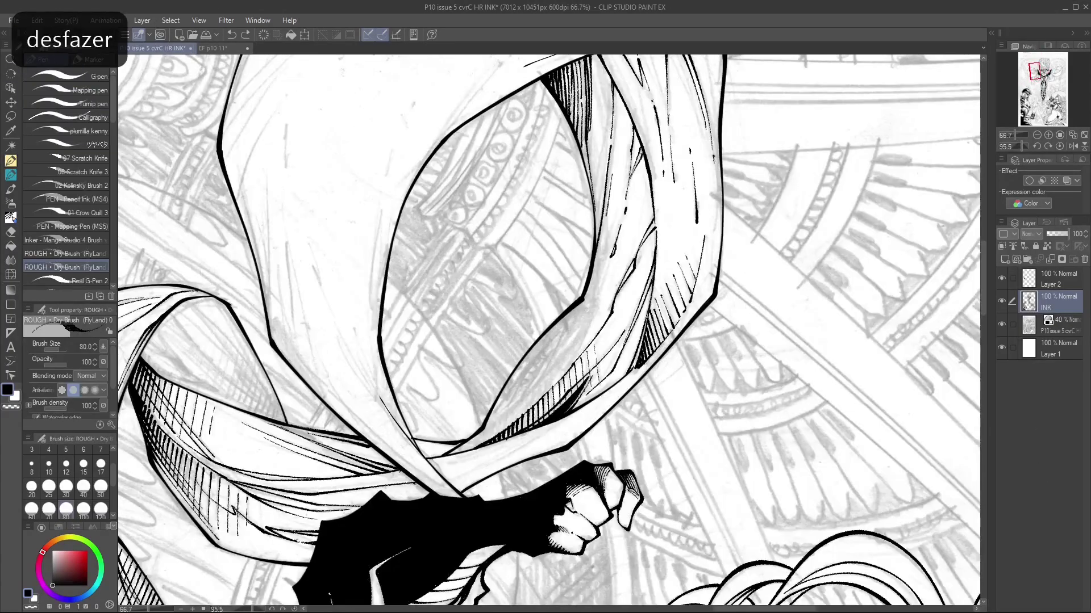
Step: Ink close, dark hatching on the left scarf loop's inner folds along the edge of its opening
{"action": "left_click", "coordinate": [1002, 301]}
{"action": "mouse_move", "coordinate": [830, 481]}
{"action": "left_mouse_down"}
{"action": "mouse_move", "coordinate": [739, 397]}
{"action": "mouse_move", "coordinate": [710, 431]}
{"action": "left_mouse_up"}
{"action": "key", "text": "p"}
{"action": "key", "text": "ctrl+z"}
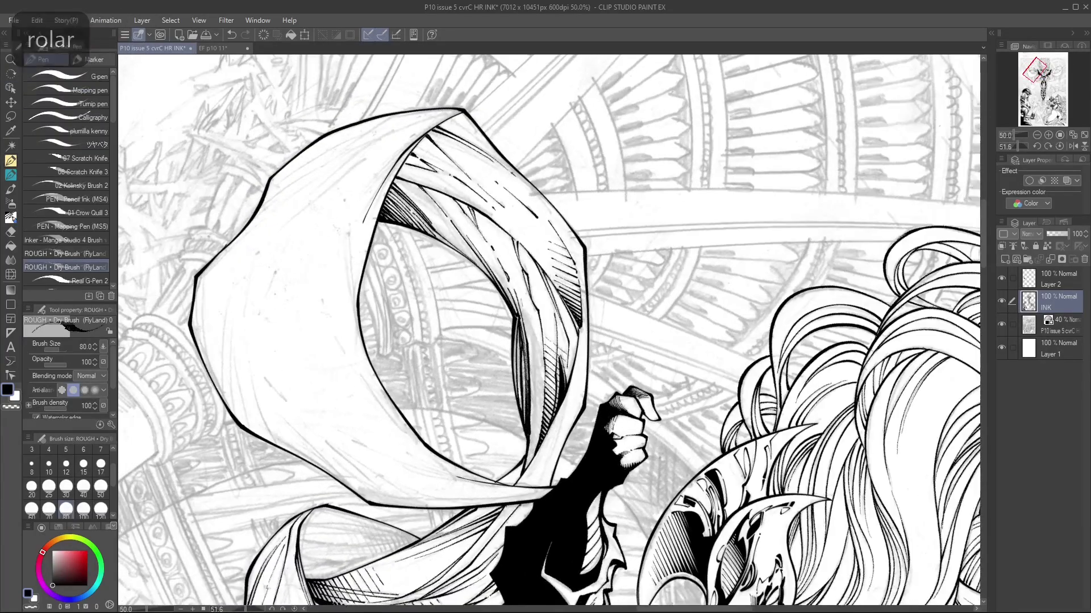
{"action": "key", "text": "ctrl+z"}
{"action": "left_click_drag", "start_coordinate": [528, 323], "coordinate": [536, 465]}
{"action": "left_click_drag", "start_coordinate": [540, 364], "coordinate": [528, 458]}
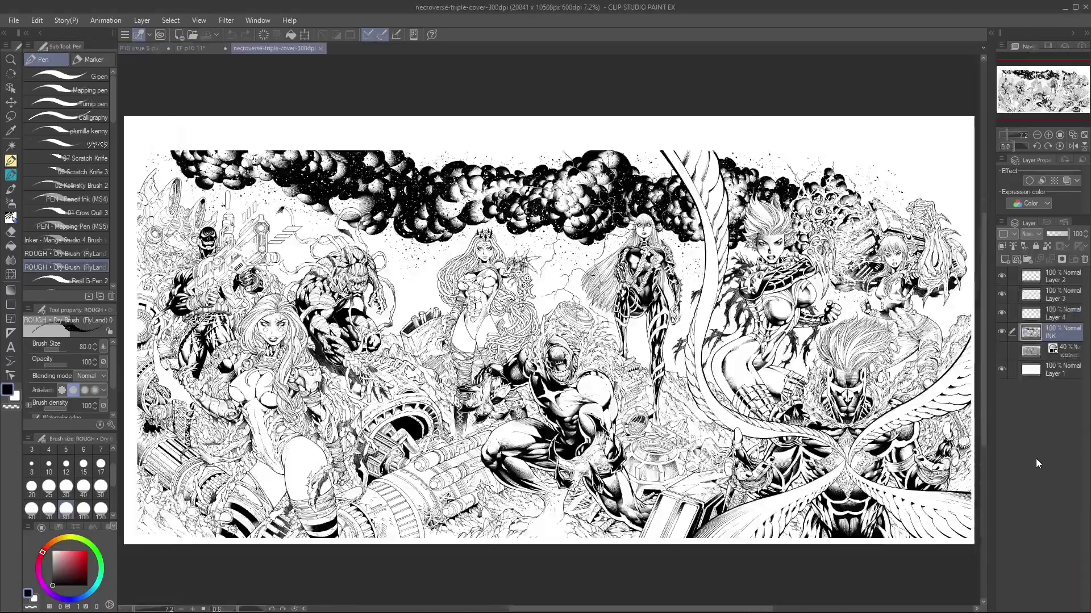
Step: Switch to the necroverse-triple-cover document and examine its inked figures up close
{"action": "key", "text": "ctrl+plus"}
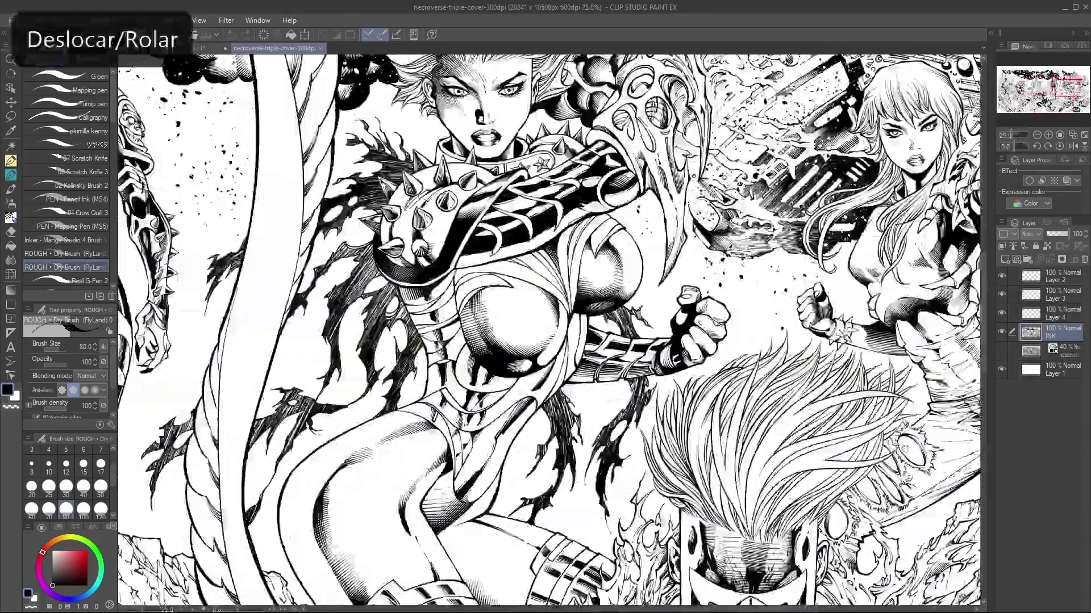
{"action": "left_click_drag", "start_coordinate": [738, 284], "coordinate": [503, 335]}
{"action": "left_click_drag", "start_coordinate": [284, 330], "coordinate": [796, 318]}
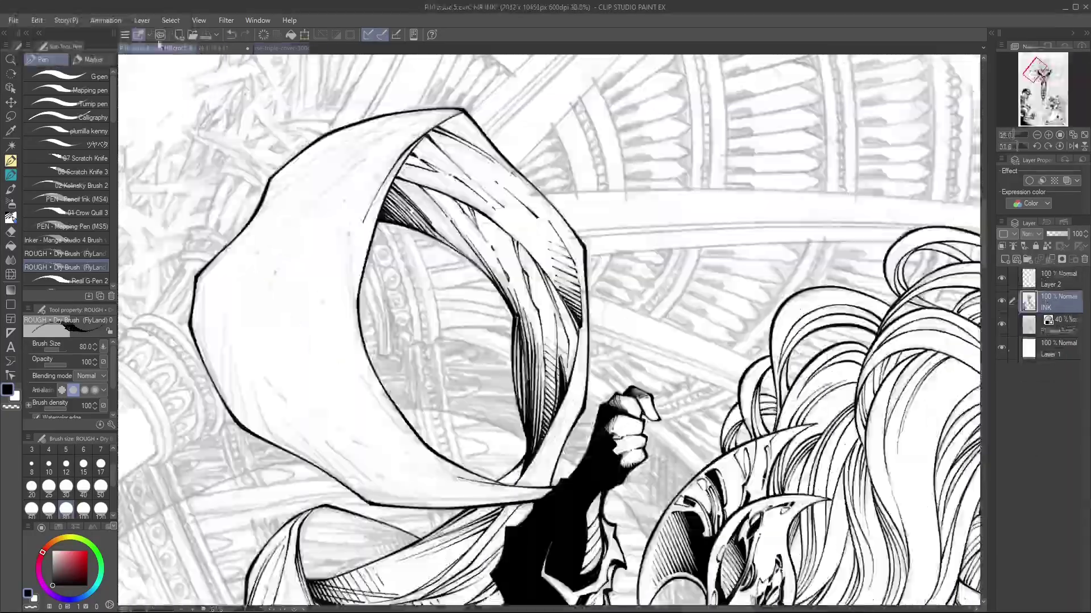
Step: Return to the P10 issue 5 cover and ink broken fold lines on the left scarf's wide front band, starting at its tapered end
{"action": "left_click_drag", "start_coordinate": [739, 171], "coordinate": [665, 244]}
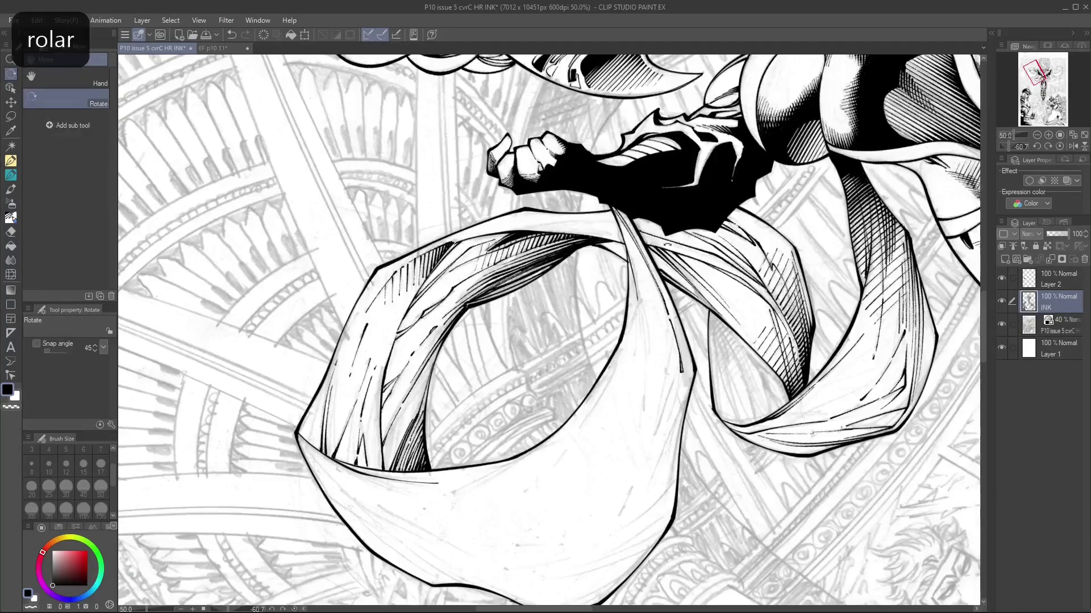
{"action": "key", "text": "p"}
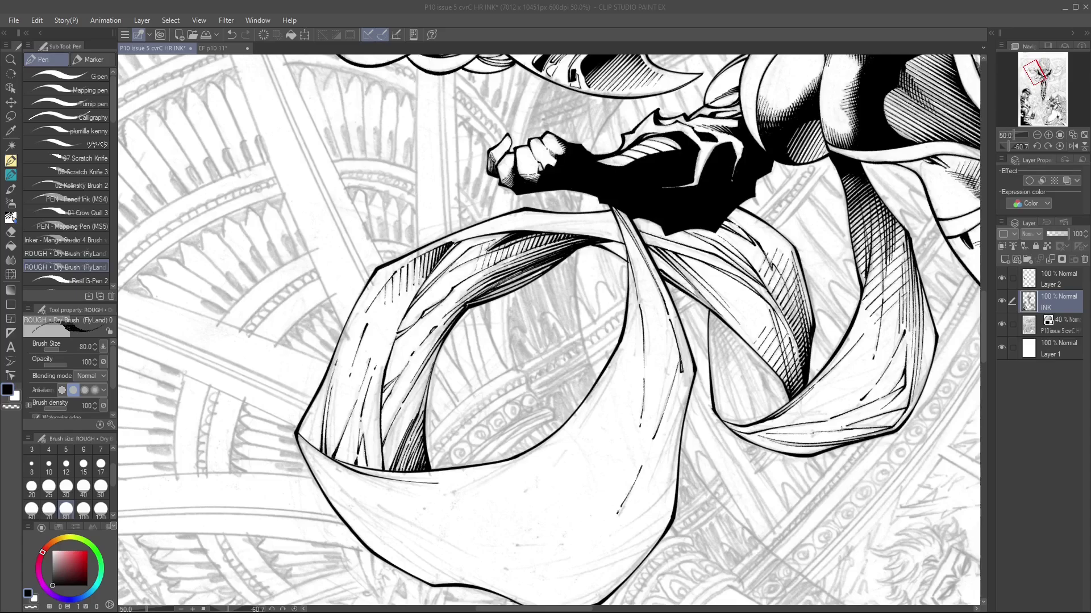
{"action": "key", "text": "r"}
{"action": "mouse_move", "coordinate": [594, 529]}
{"action": "left_mouse_down"}
{"action": "mouse_move", "coordinate": [377, 441]}
{"action": "mouse_move", "coordinate": [354, 270]}
{"action": "mouse_move", "coordinate": [380, 213]}
{"action": "mouse_move", "coordinate": [398, 320]}
{"action": "left_mouse_up"}
{"action": "key", "text": "p"}
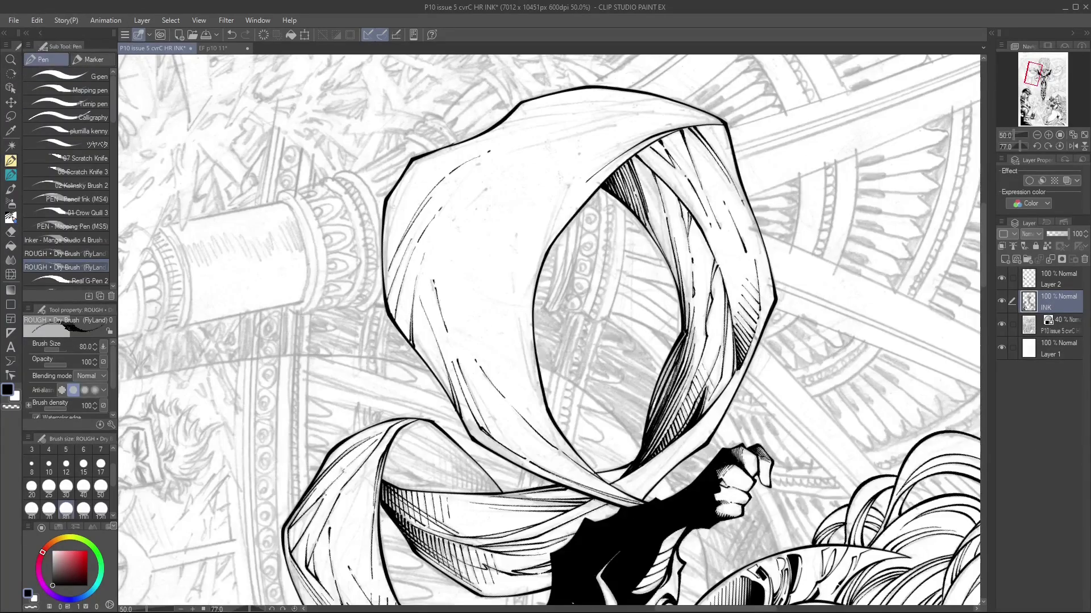
Step: Add long tapered fold lines along the outer and inner edges of the left scarf's wide front band
{"action": "key", "text": "r"}
{"action": "key", "text": "ctrl+z"}
{"action": "key", "text": "r"}
{"action": "key", "text": "p"}
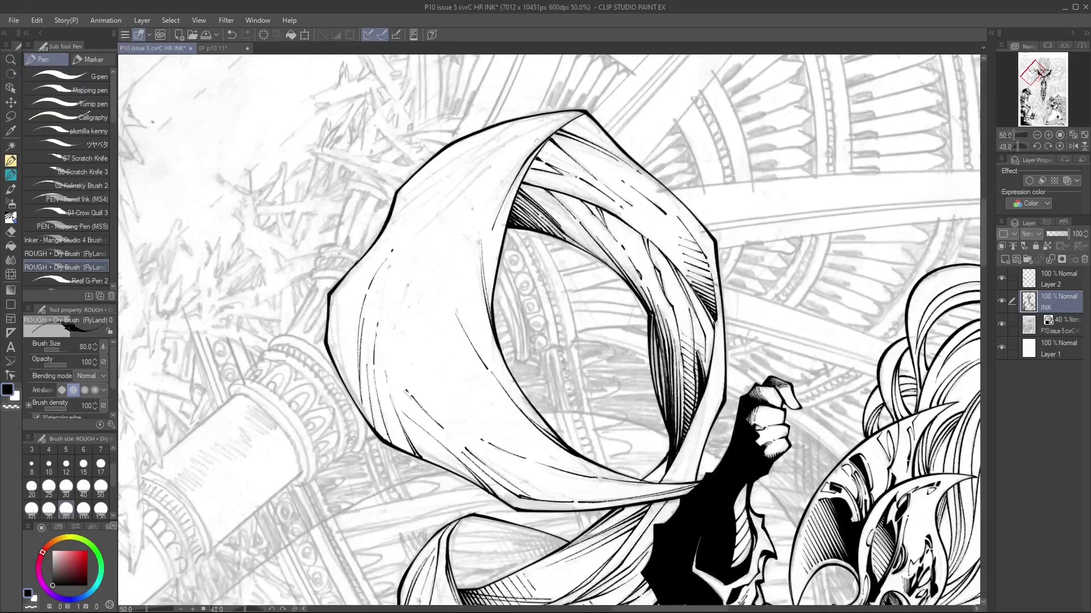
{"action": "key", "text": "r"}
{"action": "key", "text": "p"}
{"action": "left_click_drag", "start_coordinate": [494, 301], "coordinate": [483, 437]}
{"action": "key", "text": "ctrl+z"}
{"action": "key", "text": "r"}
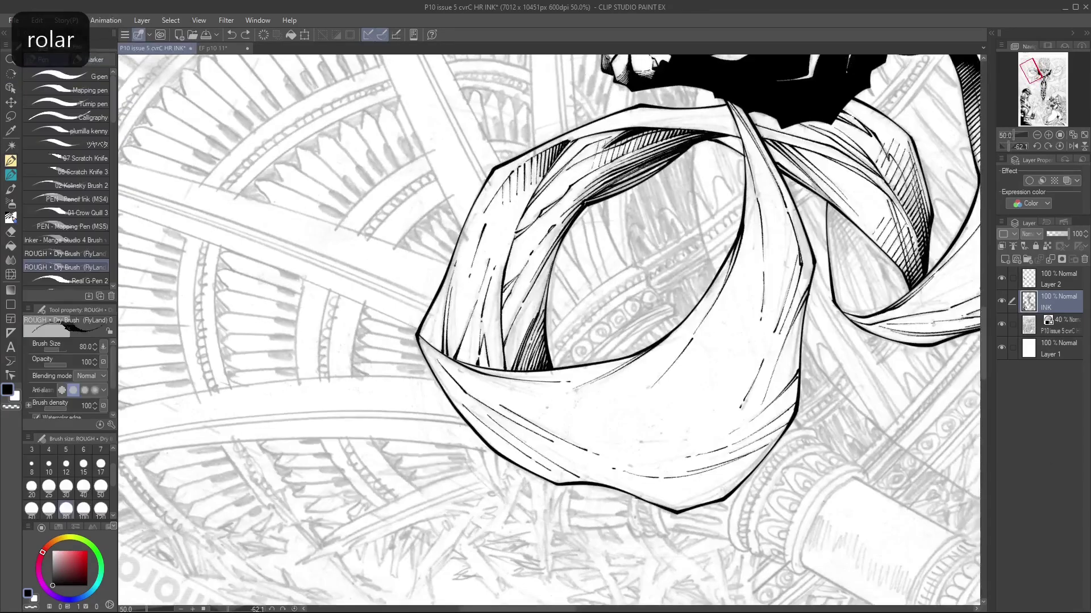
Step: Refine the fold strokes where the left scarf's front band narrows toward the arm
{"action": "key", "text": "ctrl+z"}
{"action": "key", "text": "r"}
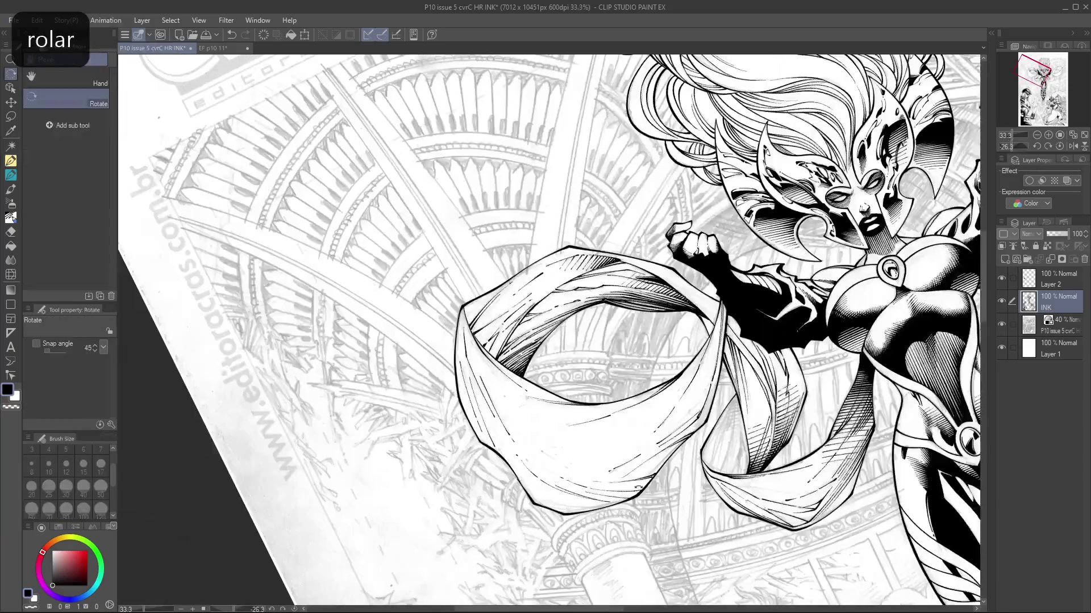
{"action": "key", "text": "p"}
{"action": "scroll", "coordinate": [545, 330], "scroll_direction": "up", "scroll_amount": 2}
{"action": "key", "text": "ctrl+z"}
{"action": "left_click_drag", "start_coordinate": [545, 290], "coordinate": [540, 415]}
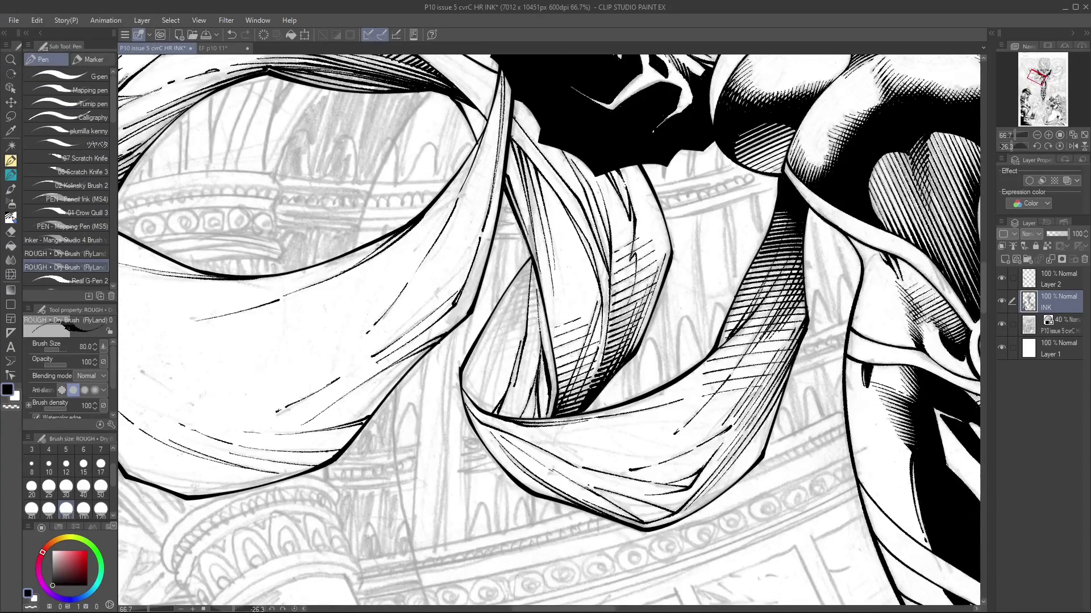
Step: Add hatch strokes to the folds of the smaller left scarf loop hanging beside the torso
{"action": "key", "text": "r"}
{"action": "left_click_drag", "start_coordinate": [505, 273], "coordinate": [514, 373]}
{"action": "mouse_move", "coordinate": [523, 327]}
{"action": "left_mouse_down"}
{"action": "mouse_move", "coordinate": [500, 426]}
{"action": "mouse_move", "coordinate": [486, 414]}
{"action": "left_mouse_up"}
{"action": "key", "text": "r"}
{"action": "left_click_drag", "start_coordinate": [554, 274], "coordinate": [555, 336]}
{"action": "left_click_drag", "start_coordinate": [574, 287], "coordinate": [570, 336]}
{"action": "left_click_drag", "start_coordinate": [589, 286], "coordinate": [580, 339]}
{"action": "scroll", "coordinate": [548, 330], "scroll_direction": "down", "scroll_amount": 3}
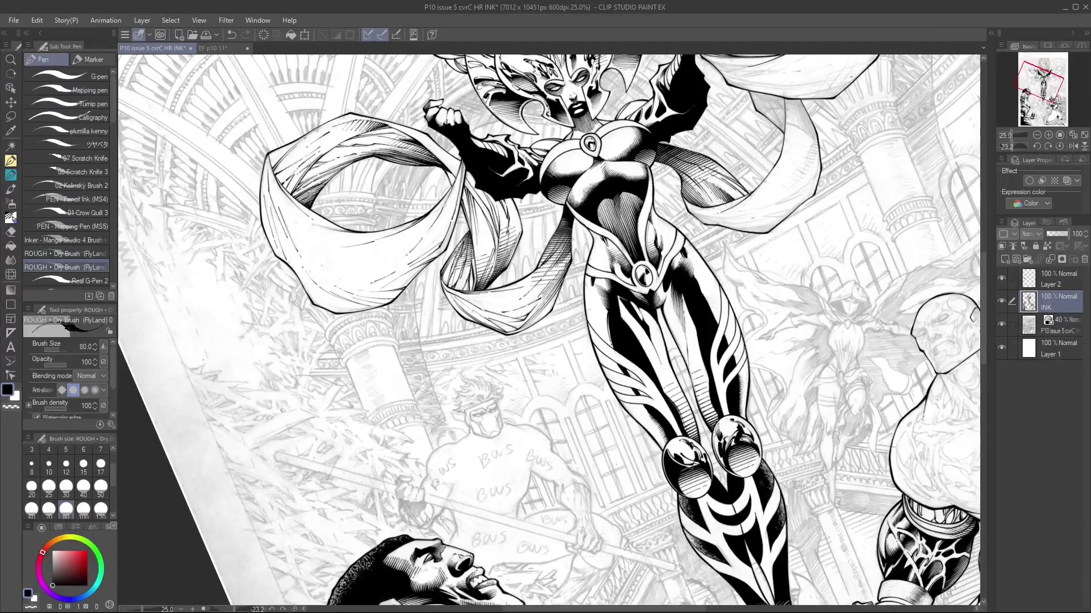
Step: Fill the deep recess between the right scarf's folds with black and hatch its edge into the lit fabric
{"action": "scroll", "coordinate": [548, 330], "scroll_direction": "up", "scroll_amount": 3}
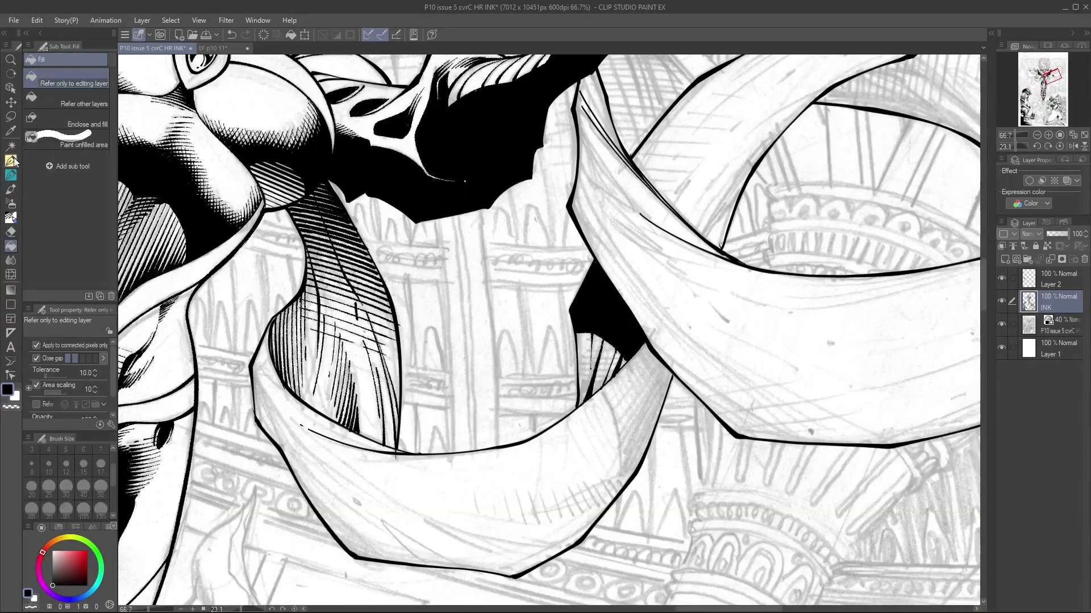
{"action": "scroll", "coordinate": [548, 329], "scroll_direction": "down", "scroll_amount": 3}
{"action": "scroll", "coordinate": [548, 330], "scroll_direction": "up", "scroll_amount": 3}
{"action": "key", "text": "ctrl+z"}
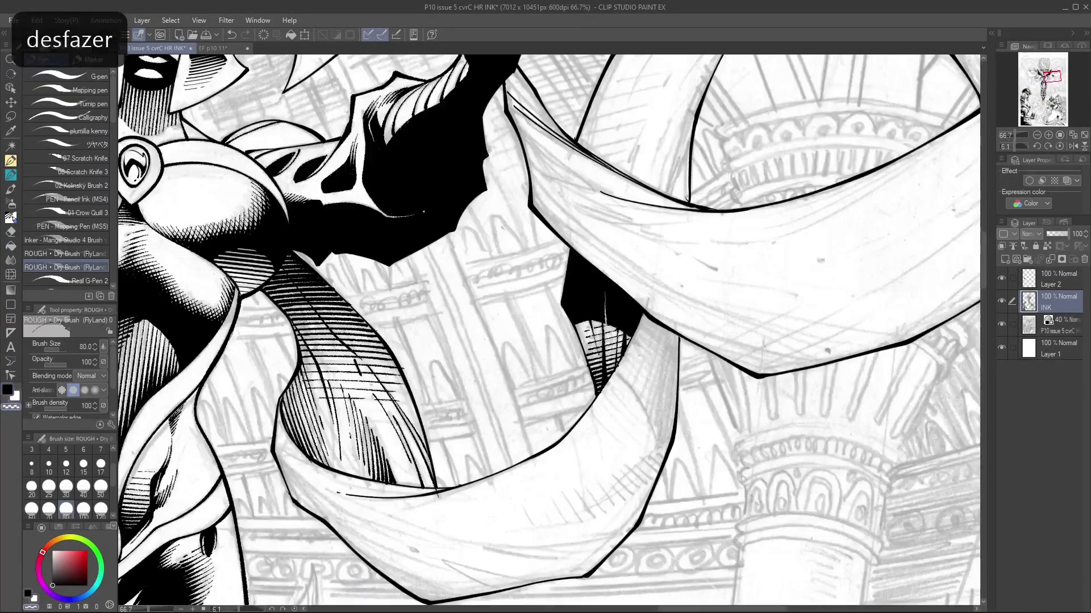
{"action": "scroll", "coordinate": [549, 330], "scroll_direction": "down", "scroll_amount": 3}
{"action": "scroll", "coordinate": [548, 329], "scroll_direction": "up", "scroll_amount": 3}
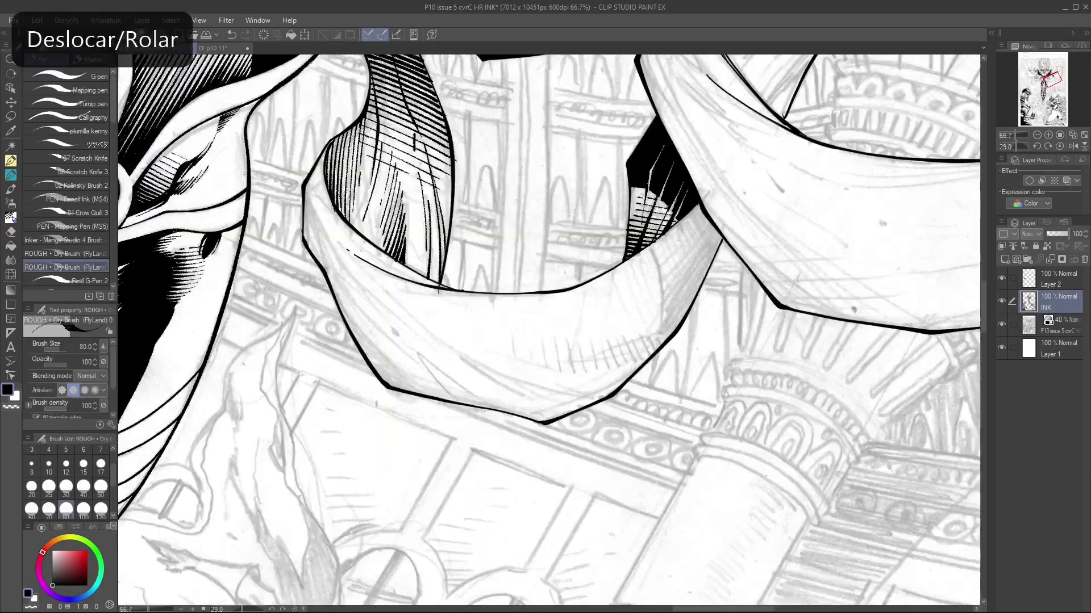
{"action": "key", "text": "ctrl+z"}
Step: Ink a row of short parallel hatch lines across the right scarf's curved lower band
{"action": "scroll", "coordinate": [548, 330], "scroll_direction": "up", "scroll_amount": 1}
{"action": "mouse_move", "coordinate": [671, 356]}
{"action": "left_mouse_down"}
{"action": "mouse_move", "coordinate": [653, 376]}
{"action": "mouse_move", "coordinate": [656, 393]}
{"action": "left_mouse_up"}
{"action": "left_click_drag", "start_coordinate": [683, 318], "coordinate": [672, 392]}
{"action": "left_click_drag", "start_coordinate": [690, 310], "coordinate": [684, 380]}
{"action": "mouse_move", "coordinate": [704, 308]}
{"action": "left_mouse_down"}
{"action": "mouse_move", "coordinate": [691, 374]}
{"action": "mouse_move", "coordinate": [705, 366]}
{"action": "left_mouse_up"}
{"action": "mouse_move", "coordinate": [728, 302]}
{"action": "left_mouse_down"}
{"action": "mouse_move", "coordinate": [713, 361]}
{"action": "mouse_move", "coordinate": [724, 355]}
{"action": "left_mouse_up"}
{"action": "left_click_drag", "start_coordinate": [746, 297], "coordinate": [733, 346]}
{"action": "scroll", "coordinate": [892, 250], "scroll_direction": "down", "scroll_amount": 2}
{"action": "scroll", "coordinate": [892, 250], "scroll_direction": "up", "scroll_amount": 1}
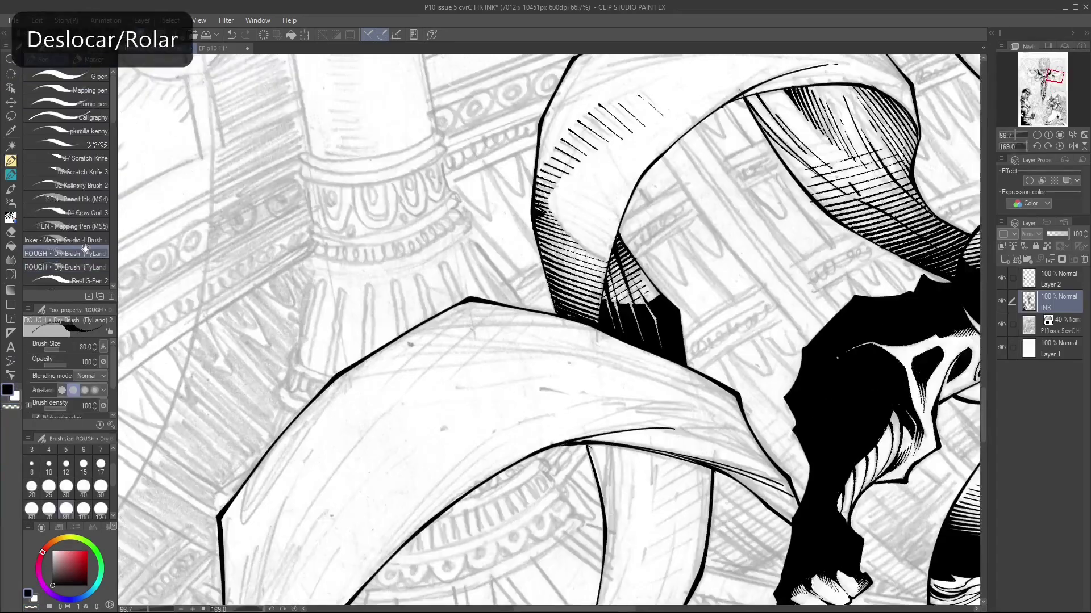
Step: Cross-hatch the shadowed end of the right scarf's lower band beside the black recess
{"action": "left_click_drag", "start_coordinate": [502, 222], "coordinate": [505, 304]}
{"action": "left_click_drag", "start_coordinate": [488, 206], "coordinate": [502, 286]}
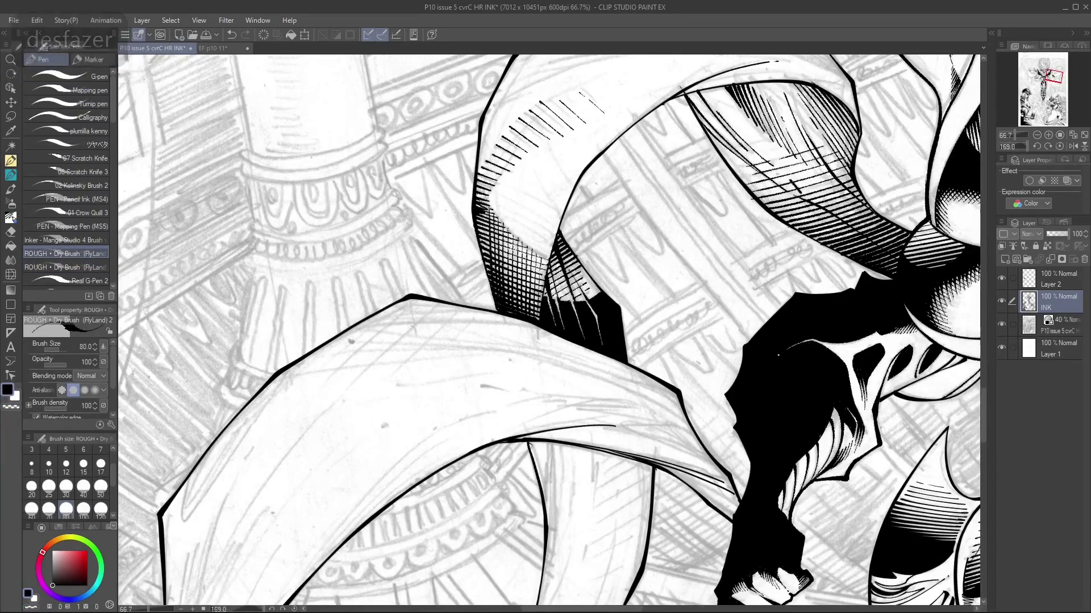
{"action": "scroll", "coordinate": [549, 329], "scroll_direction": "down", "scroll_amount": 2}
{"action": "scroll", "coordinate": [549, 329], "scroll_direction": "up", "scroll_amount": 2}
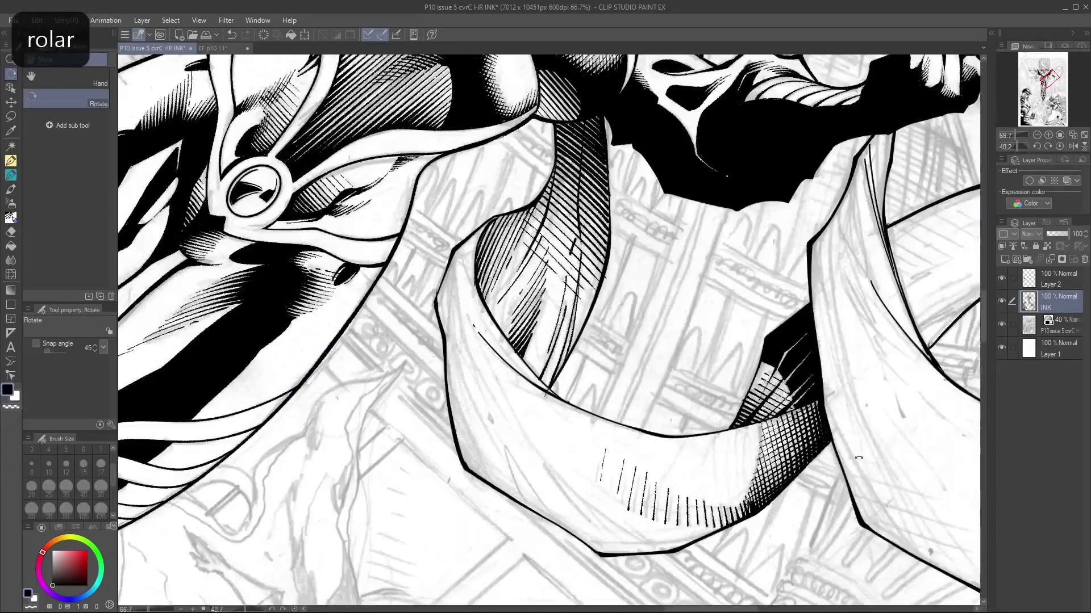
Step: Ink long fold lines along the lit part and outer curve of the right scarf's lower band
{"action": "key", "text": "ctrl+z"}
{"action": "mouse_move", "coordinate": [485, 227]}
{"action": "left_mouse_down"}
{"action": "mouse_move", "coordinate": [472, 520]}
{"action": "mouse_move", "coordinate": [663, 498]}
{"action": "mouse_move", "coordinate": [873, 331]}
{"action": "mouse_move", "coordinate": [748, 74]}
{"action": "mouse_move", "coordinate": [795, 91]}
{"action": "mouse_move", "coordinate": [792, 187]}
{"action": "mouse_move", "coordinate": [718, 211]}
{"action": "mouse_move", "coordinate": [766, 138]}
{"action": "mouse_move", "coordinate": [841, 100]}
{"action": "left_mouse_up"}
{"action": "key", "text": "r"}
{"action": "key", "text": "ctrl+z"}
{"action": "key", "text": "ctrl+z"}
{"action": "key", "text": "ctrl+z"}
{"action": "scroll", "coordinate": [548, 329], "scroll_direction": "down", "scroll_amount": 5}
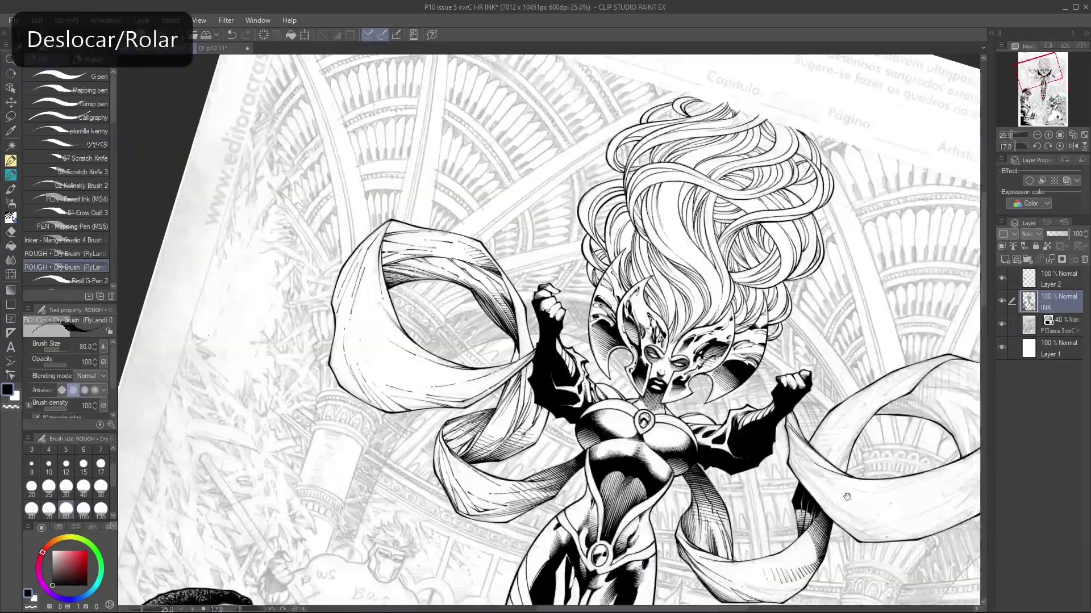
{"action": "scroll", "coordinate": [549, 329], "scroll_direction": "down", "scroll_amount": 5}
{"action": "scroll", "coordinate": [549, 329], "scroll_direction": "up", "scroll_amount": 2}
{"action": "scroll", "coordinate": [549, 329], "scroll_direction": "up", "scroll_amount": 2}
{"action": "mouse_move", "coordinate": [738, 171]}
{"action": "left_mouse_down"}
{"action": "mouse_move", "coordinate": [823, 248]}
{"action": "mouse_move", "coordinate": [783, 165]}
{"action": "left_mouse_up"}
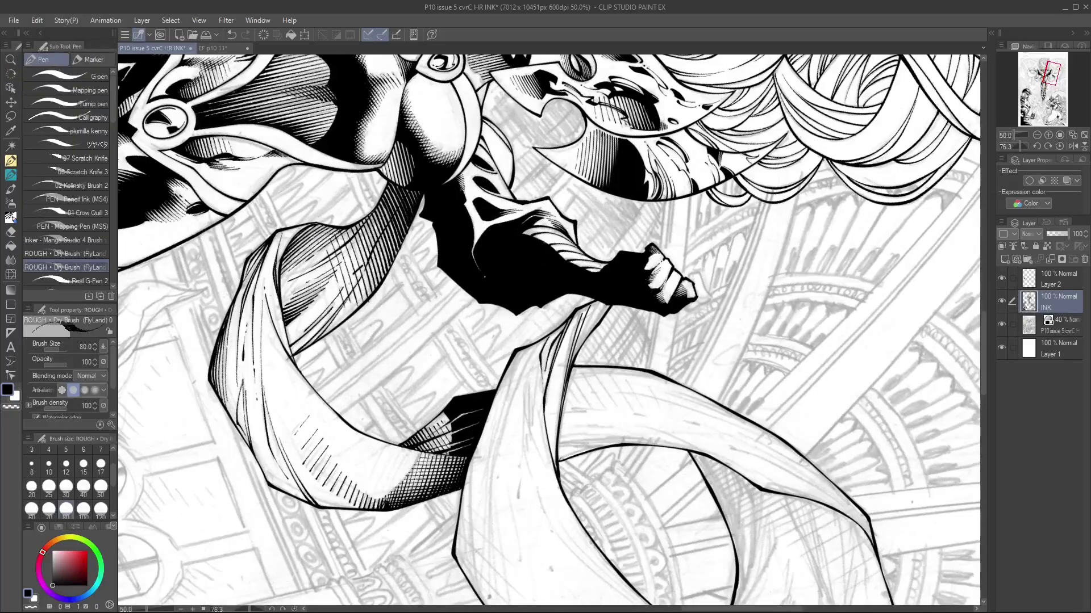
Step: Ink broken fold lines on the right scarf loop's front band, from the wrist along its outer edge
{"action": "left_click_drag", "start_coordinate": [548, 398], "coordinate": [524, 227]}
{"action": "left_click_drag", "start_coordinate": [681, 227], "coordinate": [454, 227]}
{"action": "scroll", "coordinate": [549, 330], "scroll_direction": "down", "scroll_amount": 2}
{"action": "scroll", "coordinate": [549, 329], "scroll_direction": "up", "scroll_amount": 2}
{"action": "left_click_drag", "start_coordinate": [681, 227], "coordinate": [625, 199]}
{"action": "left_click_drag", "start_coordinate": [549, 227], "coordinate": [454, 341]}
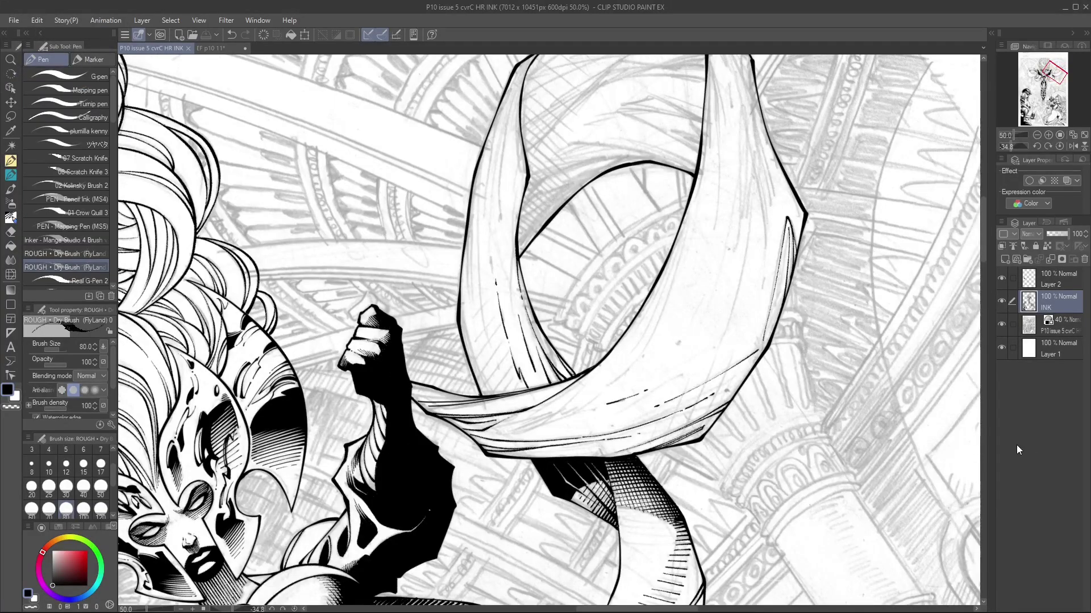
Step: Ink fold lines and a row of parallel hatch strokes on the narrow strip behind the right loop's front band
{"action": "key", "text": "ctrl+plus"}
{"action": "left_click_drag", "start_coordinate": [545, 329], "coordinate": [482, 227]}
{"action": "key", "text": "ctrl+z"}
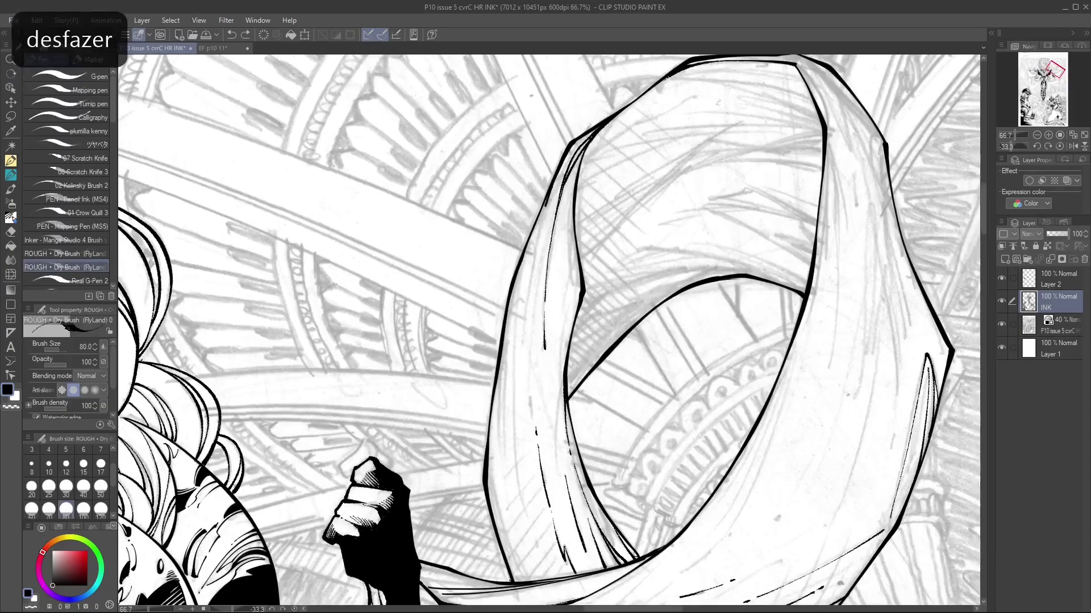
{"action": "left_click_drag", "start_coordinate": [545, 284], "coordinate": [596, 199]}
{"action": "left_click_drag", "start_coordinate": [535, 322], "coordinate": [534, 353]}
{"action": "left_click_drag", "start_coordinate": [545, 284], "coordinate": [568, 239]}
{"action": "left_click_drag", "start_coordinate": [569, 348], "coordinate": [569, 405]}
{"action": "left_click_drag", "start_coordinate": [585, 360], "coordinate": [585, 422]}
{"action": "left_click_drag", "start_coordinate": [596, 372], "coordinate": [596, 432]}
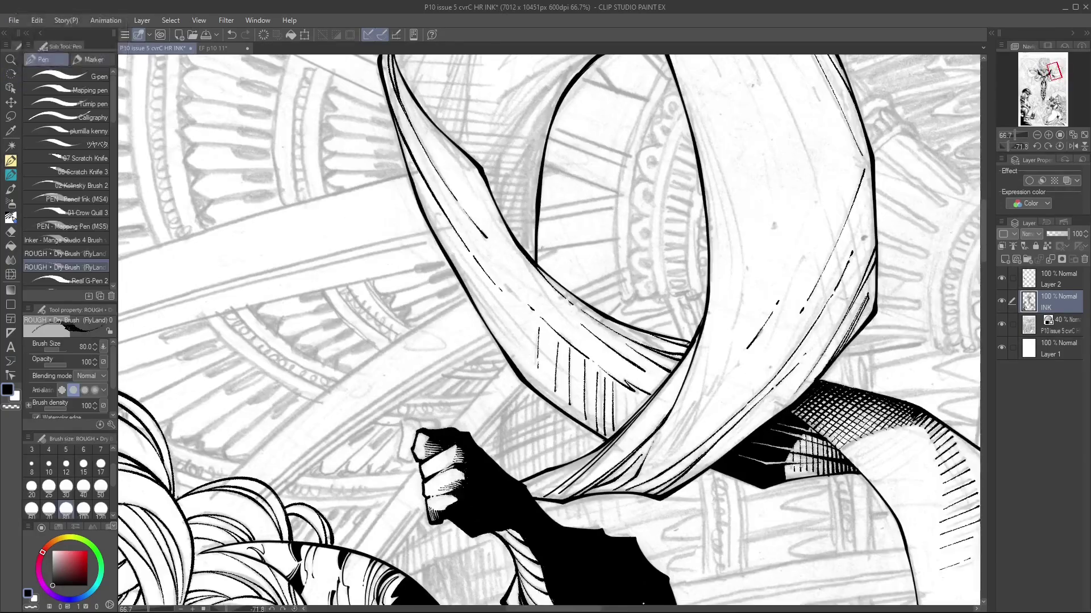
Step: Thicken the narrow strip's outer edge with tapered strokes and start the fold contours inside the right loop
{"action": "left_click_drag", "start_coordinate": [545, 284], "coordinate": [590, 216]}
{"action": "left_click_drag", "start_coordinate": [534, 224], "coordinate": [531, 394]}
{"action": "key", "text": "ctrl+minus"}
{"action": "mouse_move", "coordinate": [542, 267]}
{"action": "left_mouse_down"}
{"action": "mouse_move", "coordinate": [539, 327]}
{"action": "mouse_move", "coordinate": [511, 238]}
{"action": "left_mouse_up"}
{"action": "mouse_move", "coordinate": [548, 256]}
{"action": "left_mouse_down"}
{"action": "mouse_move", "coordinate": [523, 305]}
{"action": "mouse_move", "coordinate": [590, 216]}
{"action": "mouse_move", "coordinate": [630, 187]}
{"action": "left_mouse_up"}
{"action": "key", "text": "ctrl+z"}
{"action": "left_click_drag", "start_coordinate": [546, 284], "coordinate": [568, 245]}
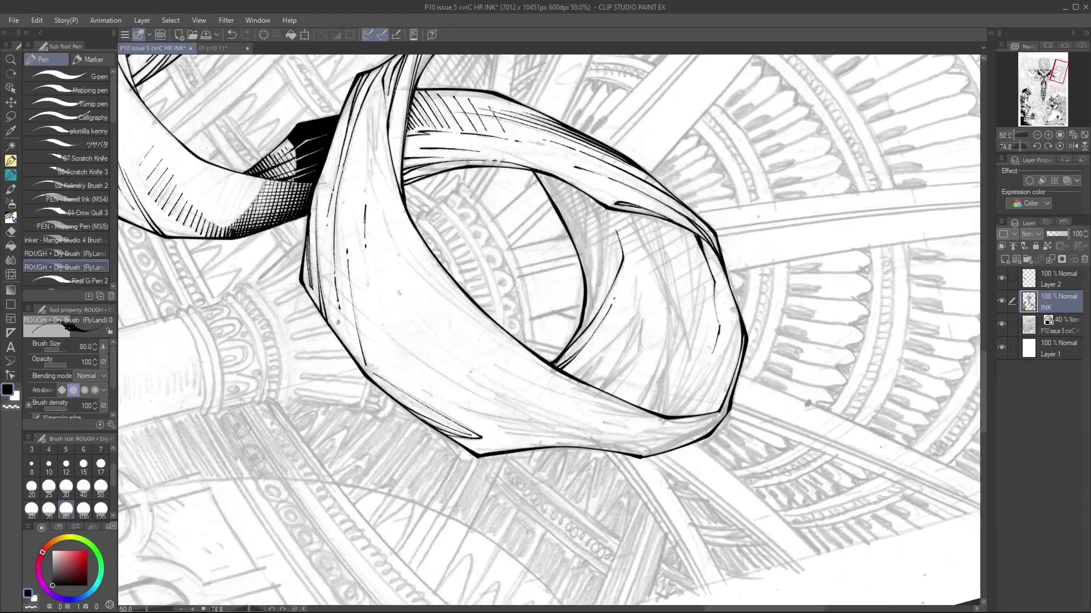
Step: Ink angular fold contours on the right loop's inner back surface and along its opening
{"action": "key", "text": "ctrl+z"}
{"action": "left_click_drag", "start_coordinate": [681, 216], "coordinate": [446, 509]}
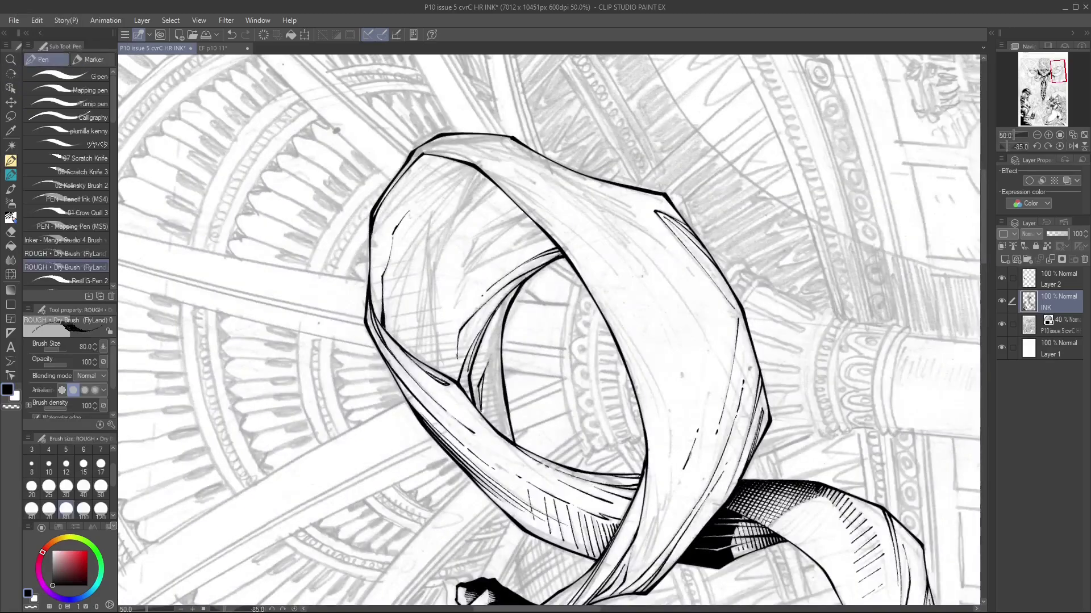
{"action": "key", "text": "ctrl+z"}
{"action": "key", "text": "ctrl+minus"}
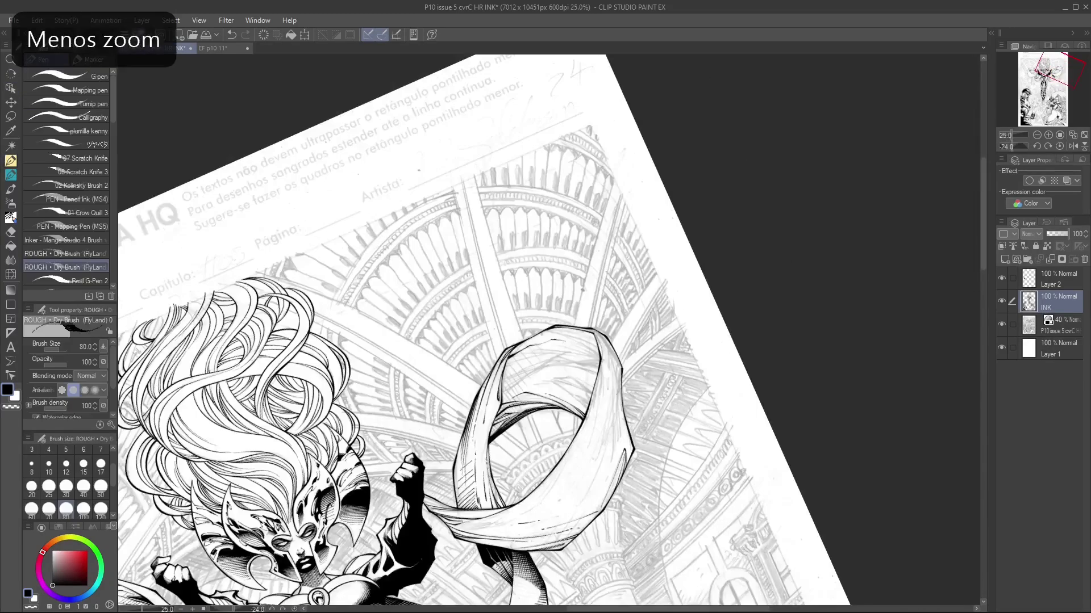
{"action": "mouse_move", "coordinate": [625, 228]}
{"action": "left_mouse_down"}
{"action": "mouse_move", "coordinate": [681, 210]}
{"action": "mouse_move", "coordinate": [653, 171]}
{"action": "left_mouse_up"}
{"action": "key", "text": "ctrl+z"}
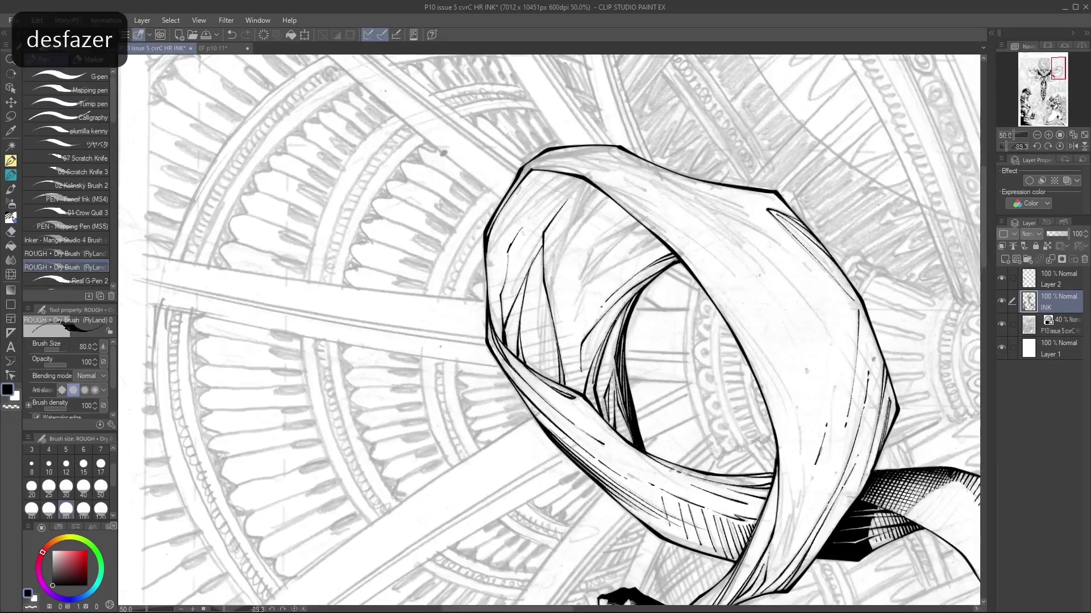
Step: Darken the edge of the right loop's opening and cross-hatch the shadow on its inner surface
{"action": "left_click_drag", "start_coordinate": [545, 307], "coordinate": [625, 227]}
{"action": "left_click_drag", "start_coordinate": [572, 343], "coordinate": [586, 229]}
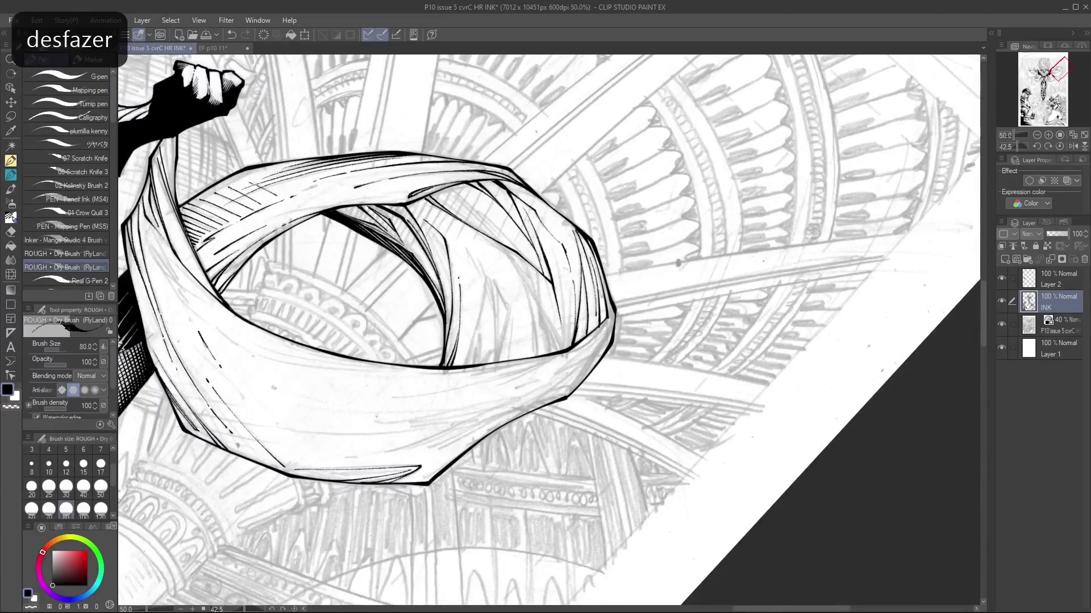
{"action": "key", "text": "ctrl+minus"}
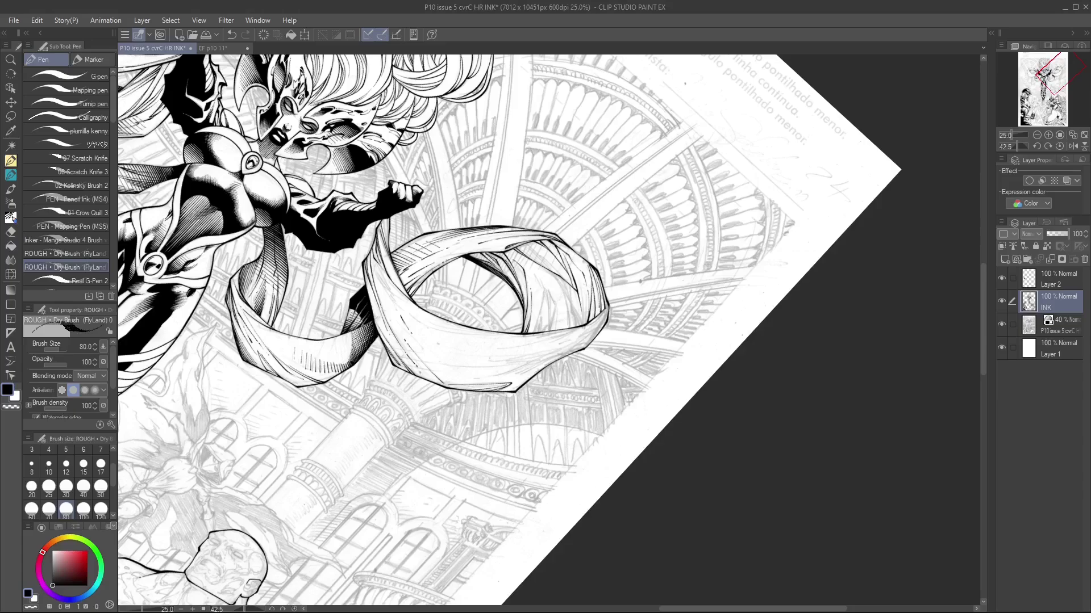
{"action": "left_click_drag", "start_coordinate": [546, 306], "coordinate": [568, 284]}
{"action": "left_click_drag", "start_coordinate": [631, 313], "coordinate": [616, 384]}
{"action": "left_click_drag", "start_coordinate": [640, 304], "coordinate": [624, 380]}
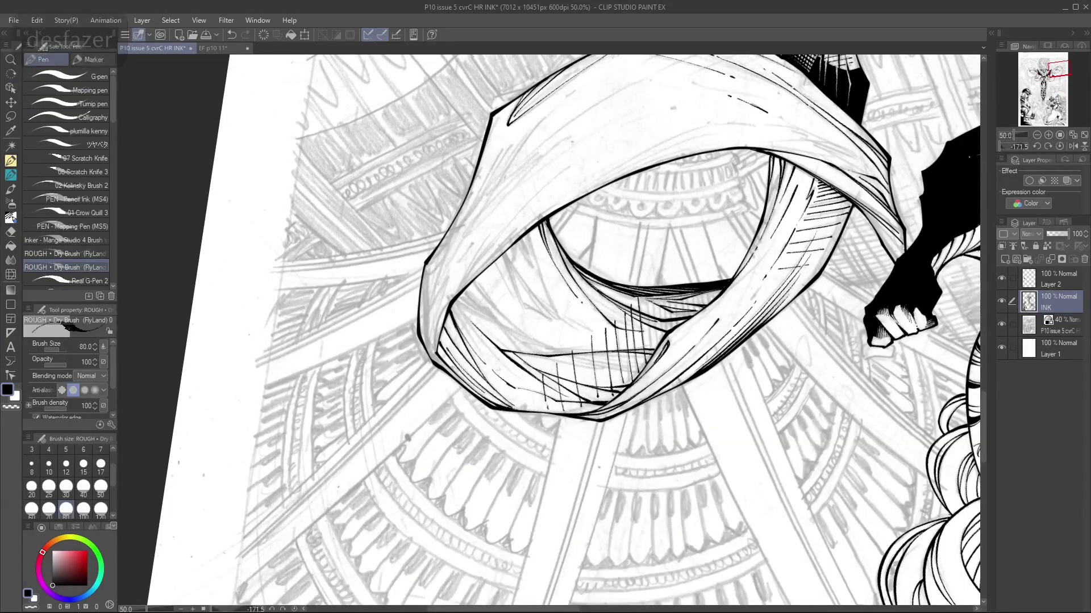
Step: Add dense tapered fold lines inside the right loop where the inner surface meets the front band
{"action": "key", "text": "ctrl+plus"}
{"action": "key", "text": "r"}
{"action": "mouse_move", "coordinate": [188, 318]}
{"action": "left_mouse_down"}
{"action": "mouse_move", "coordinate": [545, 85]}
{"action": "mouse_move", "coordinate": [913, 348]}
{"action": "mouse_move", "coordinate": [852, 511]}
{"action": "left_mouse_up"}
{"action": "key", "text": "ctrl+z"}
{"action": "mouse_move", "coordinate": [545, 322]}
{"action": "left_mouse_down"}
{"action": "mouse_move", "coordinate": [540, 421]}
{"action": "mouse_move", "coordinate": [577, 415]}
{"action": "left_mouse_up"}
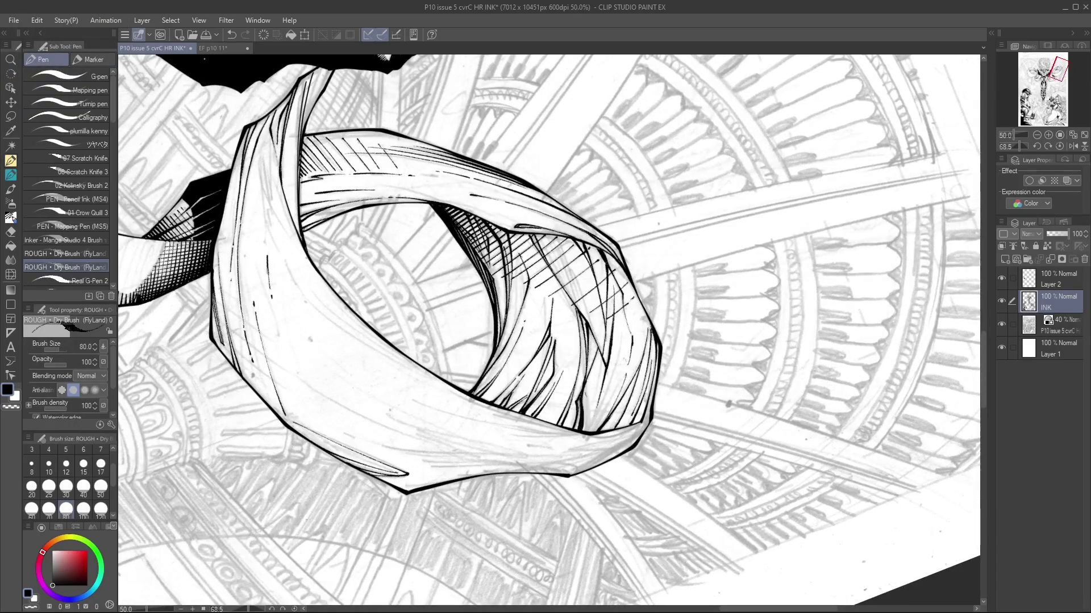
{"action": "key", "text": "ctrl+z"}
{"action": "key", "text": "ctrl+minus"}
{"action": "key", "text": "ctrl+plus"}
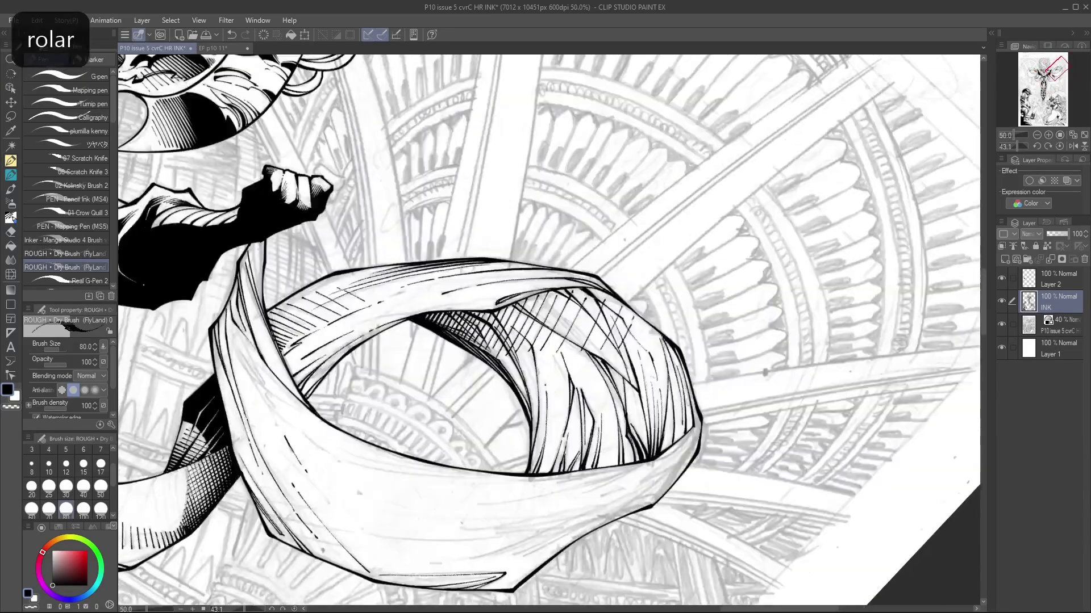
Step: Deepen the hatching along the right loop's opening and strengthen its inner fold lines
{"action": "left_click_drag", "start_coordinate": [681, 398], "coordinate": [511, 170]}
{"action": "key", "text": "ctrl+plus"}
{"action": "left_click_drag", "start_coordinate": [545, 340], "coordinate": [738, 397]}
{"action": "left_click_drag", "start_coordinate": [681, 227], "coordinate": [767, 369]}
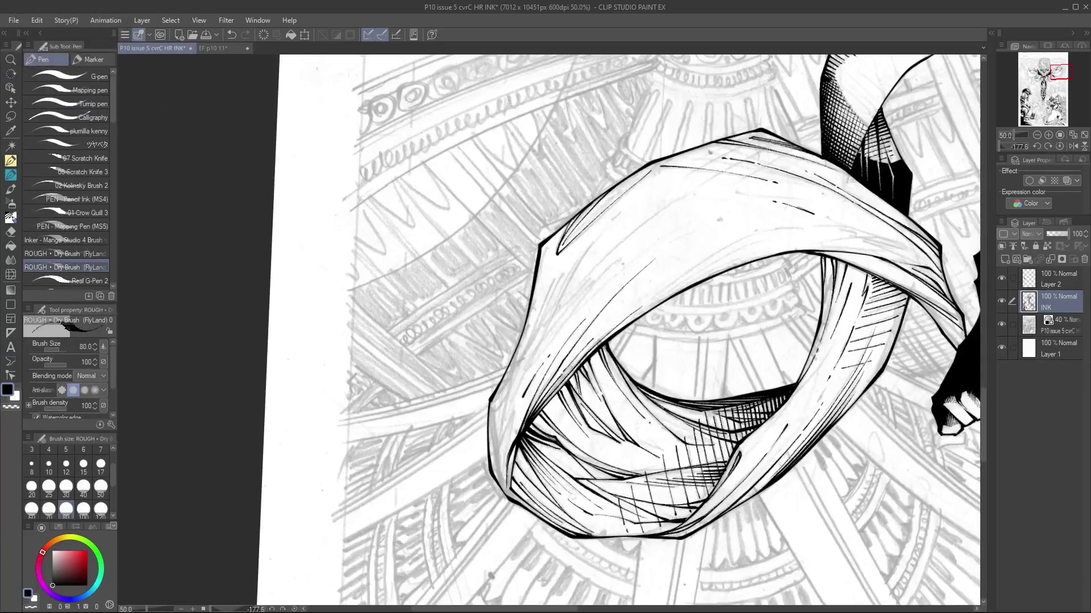
Step: Ink long tapered fold lines along the outer left side of the right loop's front band
{"action": "left_click_drag", "start_coordinate": [681, 227], "coordinate": [653, 454]}
{"action": "key", "text": "ctrl+z"}
{"action": "left_click_drag", "start_coordinate": [511, 312], "coordinate": [483, 457]}
{"action": "key", "text": "ctrl+z"}
{"action": "left_click_drag", "start_coordinate": [682, 227], "coordinate": [738, 340]}
{"action": "left_click_drag", "start_coordinate": [455, 346], "coordinate": [444, 506]}
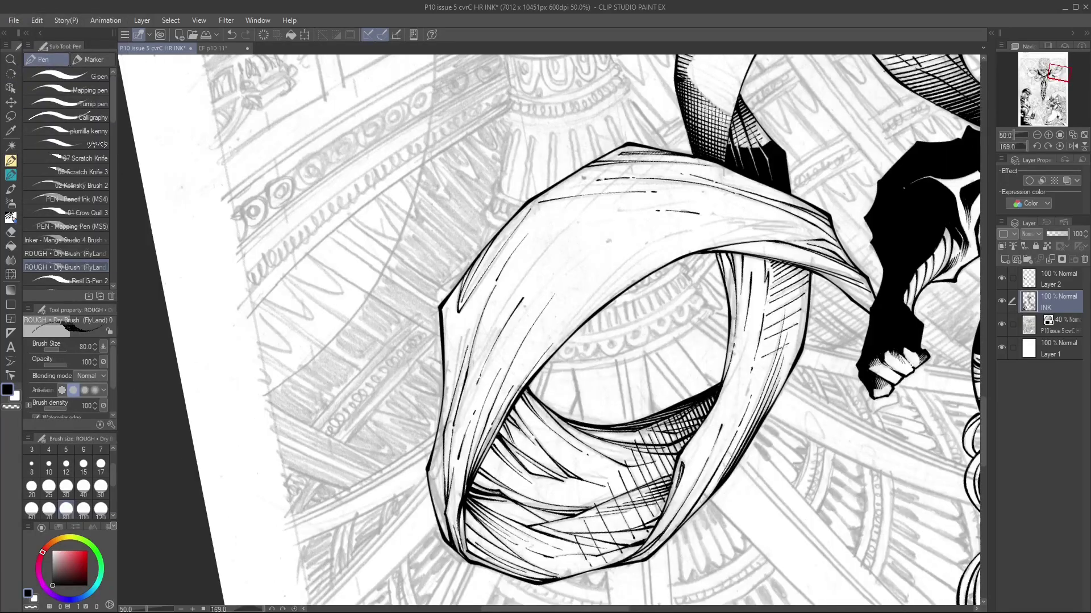
Step: Add long broken fold lines down the middle and along the edges of the right loop's front band
{"action": "left_click_drag", "start_coordinate": [682, 227], "coordinate": [738, 341]}
{"action": "mouse_move", "coordinate": [539, 194]}
{"action": "left_mouse_down"}
{"action": "mouse_move", "coordinate": [498, 346]}
{"action": "mouse_move", "coordinate": [499, 405]}
{"action": "left_mouse_up"}
{"action": "left_click_drag", "start_coordinate": [635, 183], "coordinate": [561, 329]}
{"action": "left_click_drag", "start_coordinate": [738, 341], "coordinate": [653, 426]}
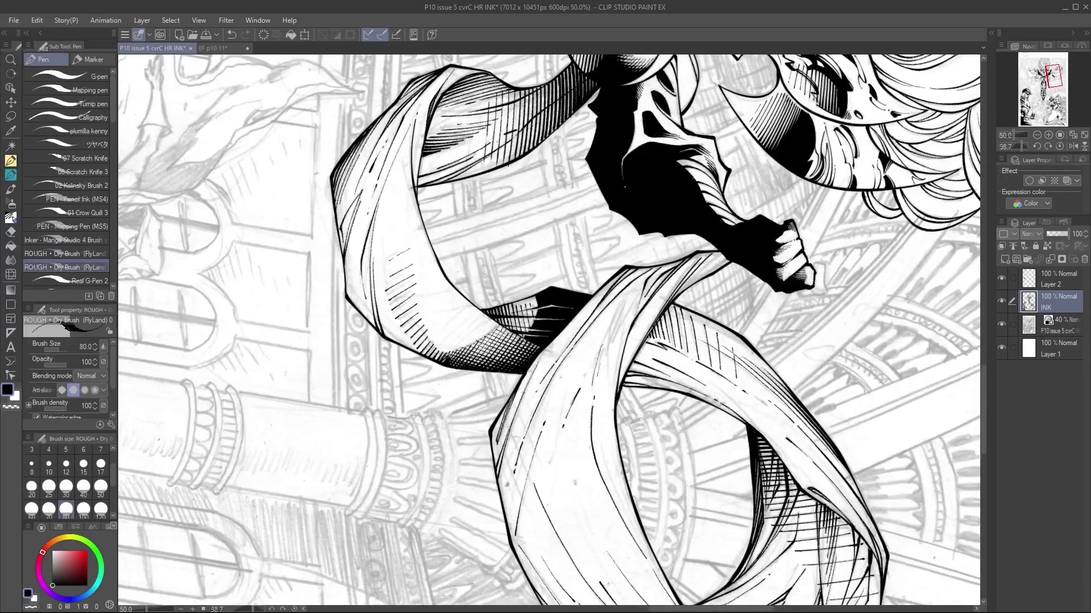
{"action": "left_click_drag", "start_coordinate": [641, 286], "coordinate": [616, 343]}
{"action": "mouse_move", "coordinate": [682, 228]}
{"action": "left_mouse_down"}
{"action": "mouse_move", "coordinate": [738, 341]}
{"action": "mouse_move", "coordinate": [681, 256]}
{"action": "mouse_move", "coordinate": [874, 229]}
{"action": "left_mouse_up"}
{"action": "key", "text": "ctrl+z"}
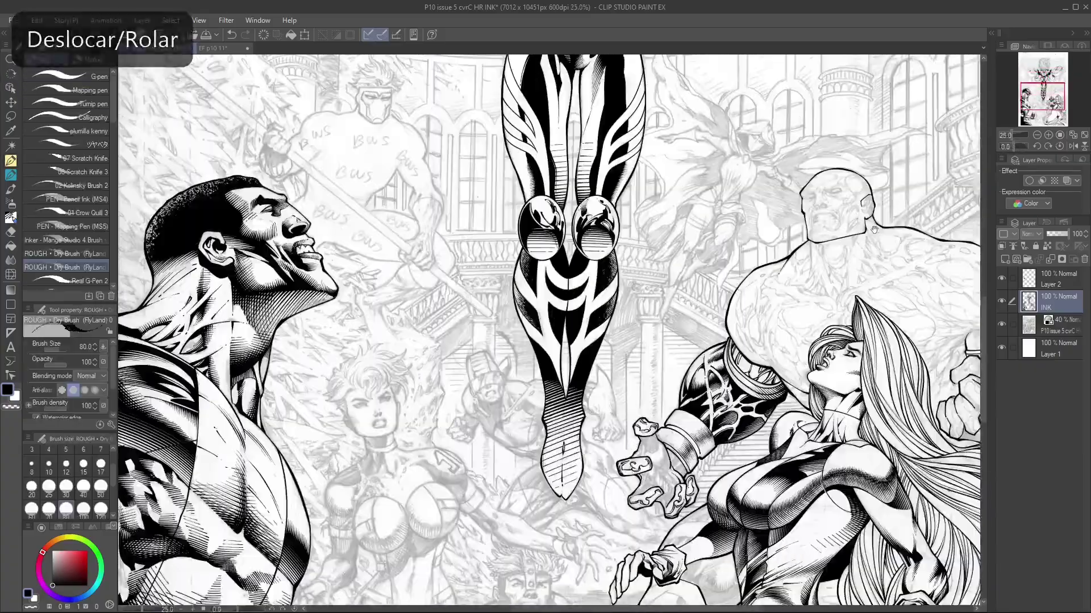
Step: Thicken the lower contour of the lower-left figure's black costume with the size 100 ROUGH Dry Brush and hatch its narrow highlight
{"action": "key", "text": "ctrl+plus"}
{"action": "left_click", "coordinate": [66, 210]}
{"action": "key", "text": "ctrl+z"}
{"action": "mouse_move", "coordinate": [398, 284]}
{"action": "left_mouse_down"}
{"action": "mouse_move", "coordinate": [512, 284]}
{"action": "mouse_move", "coordinate": [747, 329]}
{"action": "left_mouse_up"}
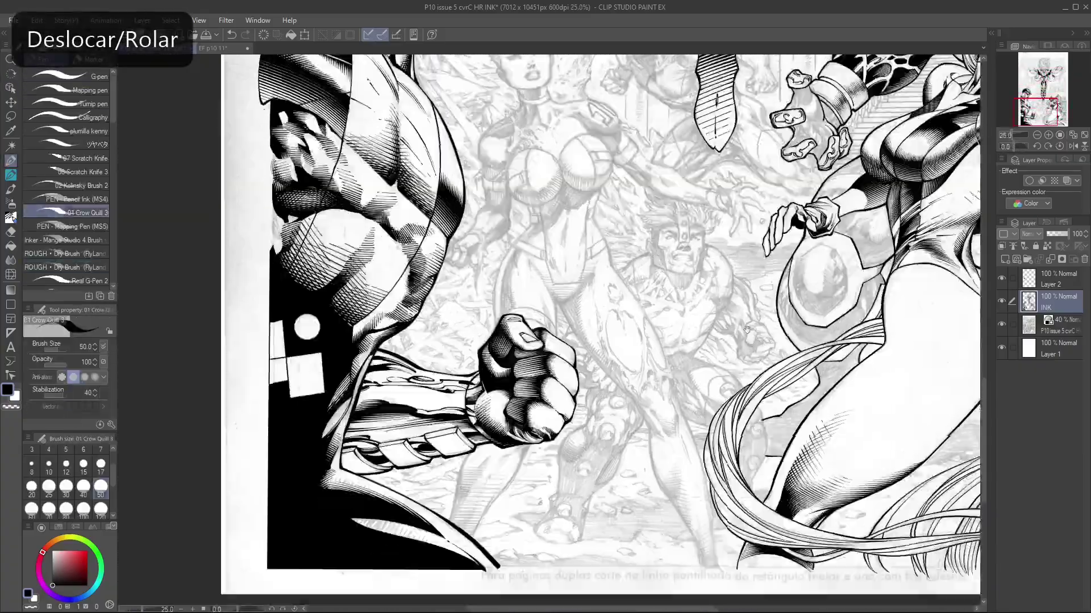
{"action": "key", "text": "ctrl+plus"}
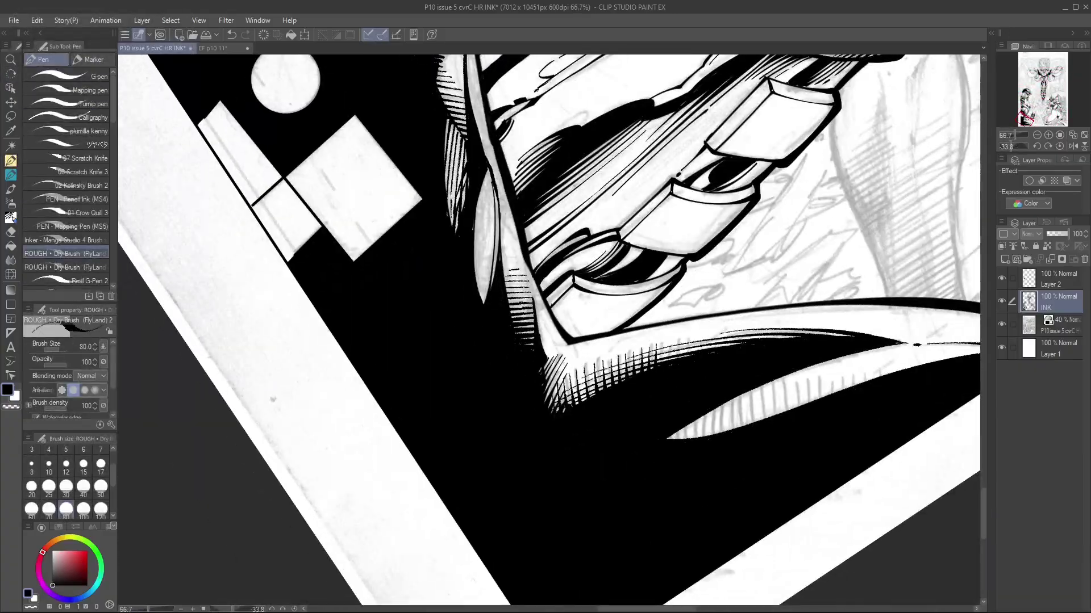
{"action": "key", "text": "ctrl+z"}
{"action": "left_click_drag", "start_coordinate": [568, 340], "coordinate": [466, 250]}
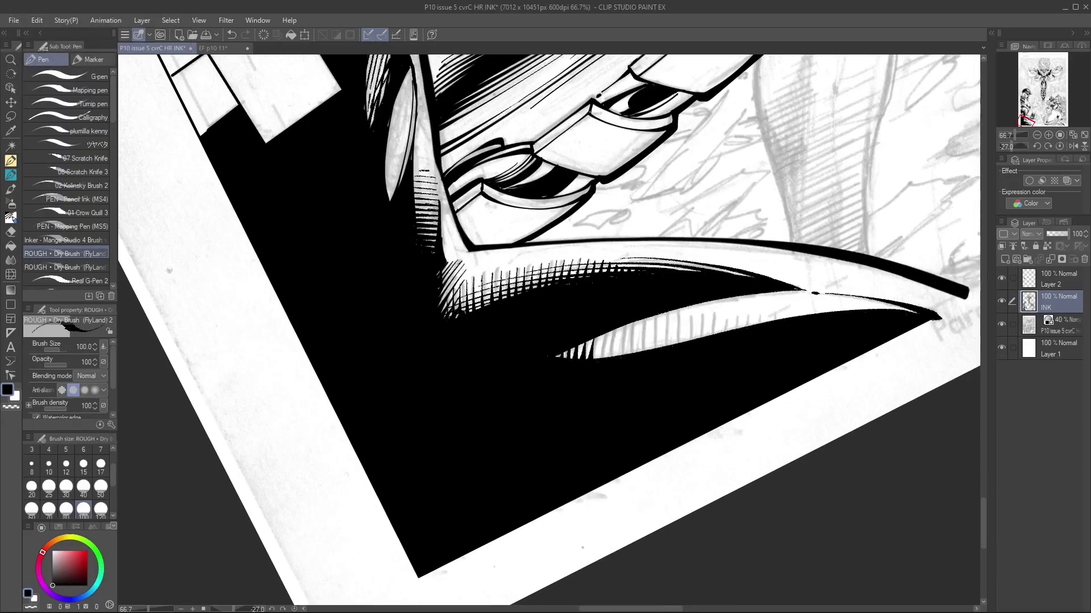
{"action": "left_click_drag", "start_coordinate": [814, 293], "coordinate": [864, 219]}
Step: Ink pointed cracks on the rocky giant's upper chest above the woman's hair tip, using the PEN - Mapping Pen (MS5) at size 30
{"action": "key", "text": "ctrl+minus"}
{"action": "mouse_move", "coordinate": [701, 496]}
{"action": "left_mouse_down"}
{"action": "mouse_move", "coordinate": [845, 399]}
{"action": "mouse_move", "coordinate": [739, 500]}
{"action": "mouse_move", "coordinate": [572, 279]}
{"action": "mouse_move", "coordinate": [571, 245]}
{"action": "left_mouse_up"}
{"action": "scroll", "coordinate": [739, 499], "scroll_direction": "up", "scroll_amount": 5}
{"action": "left_click_drag", "start_coordinate": [571, 244], "coordinate": [682, 397]}
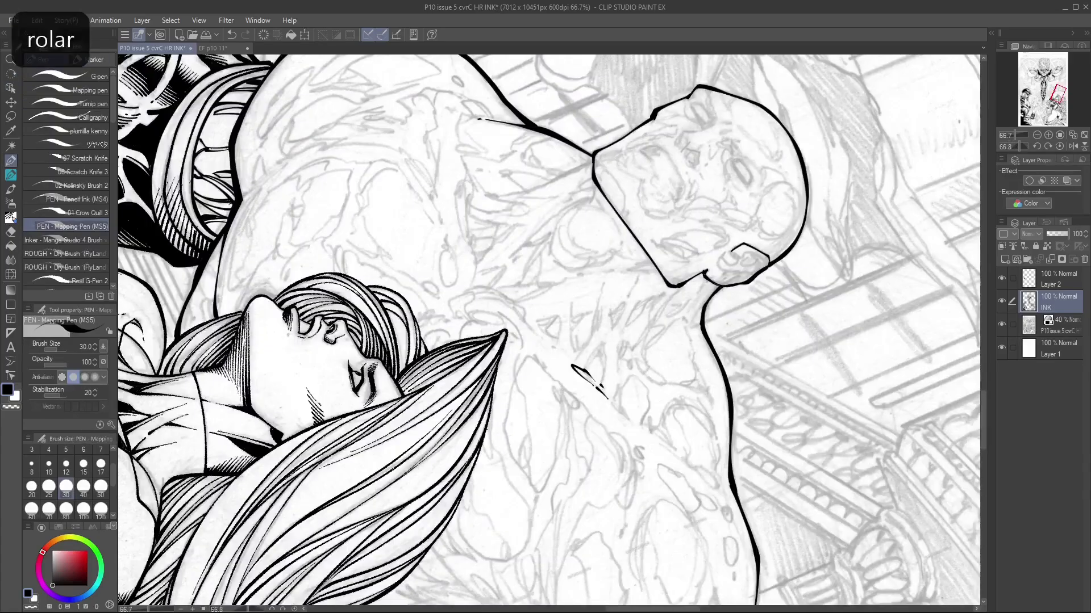
{"action": "key", "text": "ctrl+z"}
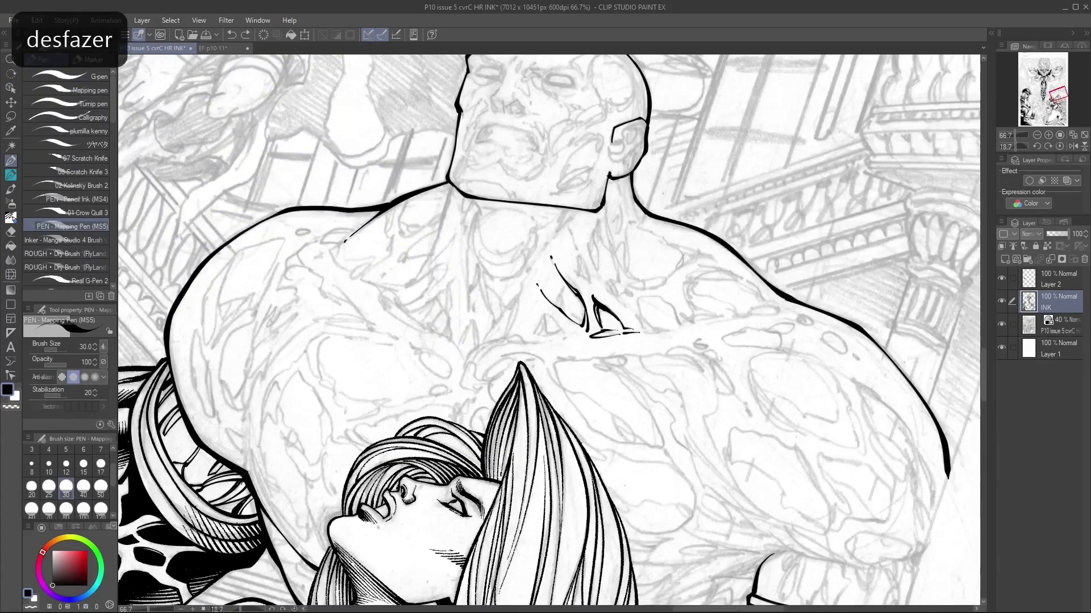
{"action": "mouse_move", "coordinate": [568, 284]}
{"action": "left_mouse_down"}
{"action": "mouse_move", "coordinate": [468, 348]}
{"action": "mouse_move", "coordinate": [625, 426]}
{"action": "left_mouse_up"}
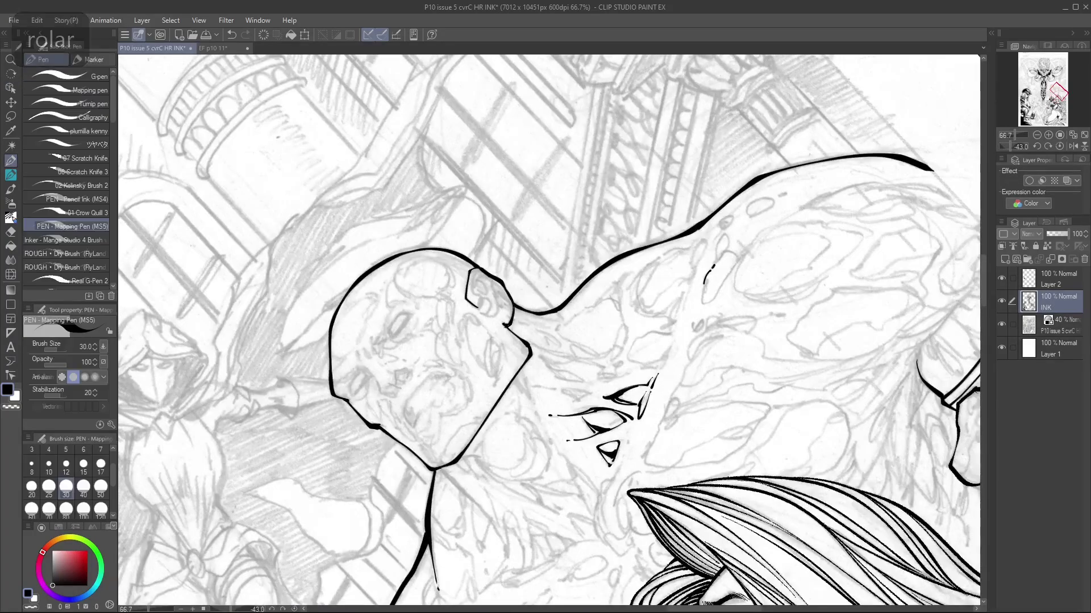
Step: Outline small rock plates along the giant's right shoulder and ink the neck line below the jaw
{"action": "mouse_move", "coordinate": [719, 233]}
{"action": "left_mouse_down"}
{"action": "mouse_move", "coordinate": [727, 256]}
{"action": "mouse_move", "coordinate": [625, 426]}
{"action": "left_mouse_up"}
{"action": "left_click_drag", "start_coordinate": [560, 341], "coordinate": [565, 369]}
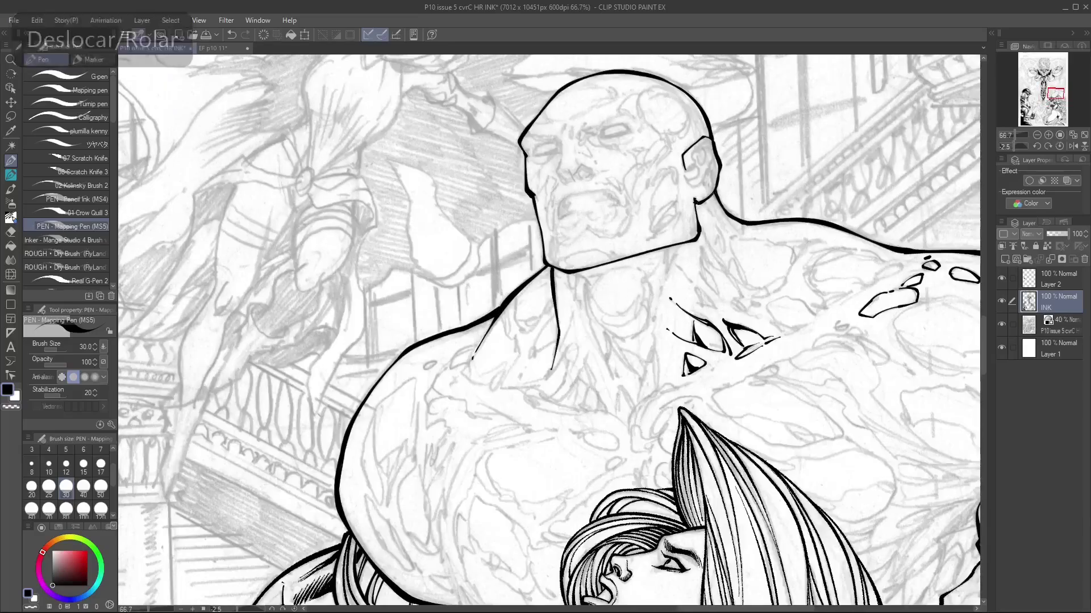
{"action": "key", "text": "ctrl+minus"}
{"action": "key", "text": "ctrl+plus"}
Step: Ink curved cracks at the base of the giant's neck and elongated plate outlines across the left shoulder
{"action": "left_click_drag", "start_coordinate": [546, 284], "coordinate": [625, 397]}
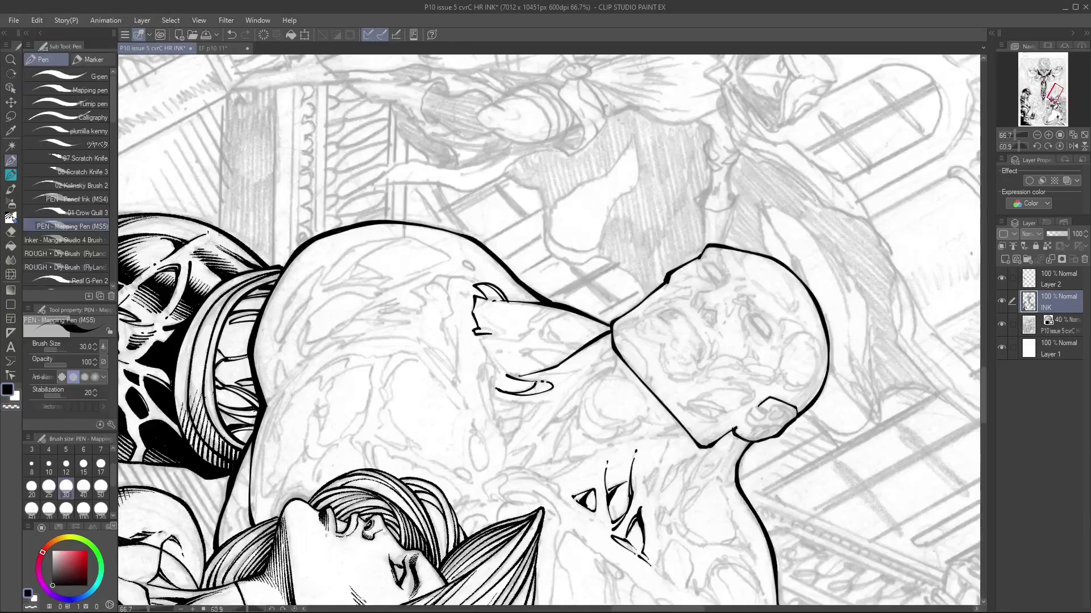
{"action": "mouse_move", "coordinate": [546, 307]}
{"action": "left_mouse_down"}
{"action": "mouse_move", "coordinate": [596, 369]}
{"action": "mouse_move", "coordinate": [568, 398]}
{"action": "left_mouse_up"}
{"action": "left_click_drag", "start_coordinate": [505, 338], "coordinate": [500, 395]}
{"action": "left_click_drag", "start_coordinate": [545, 307], "coordinate": [602, 340]}
{"action": "left_click_drag", "start_coordinate": [554, 239], "coordinate": [542, 329]}
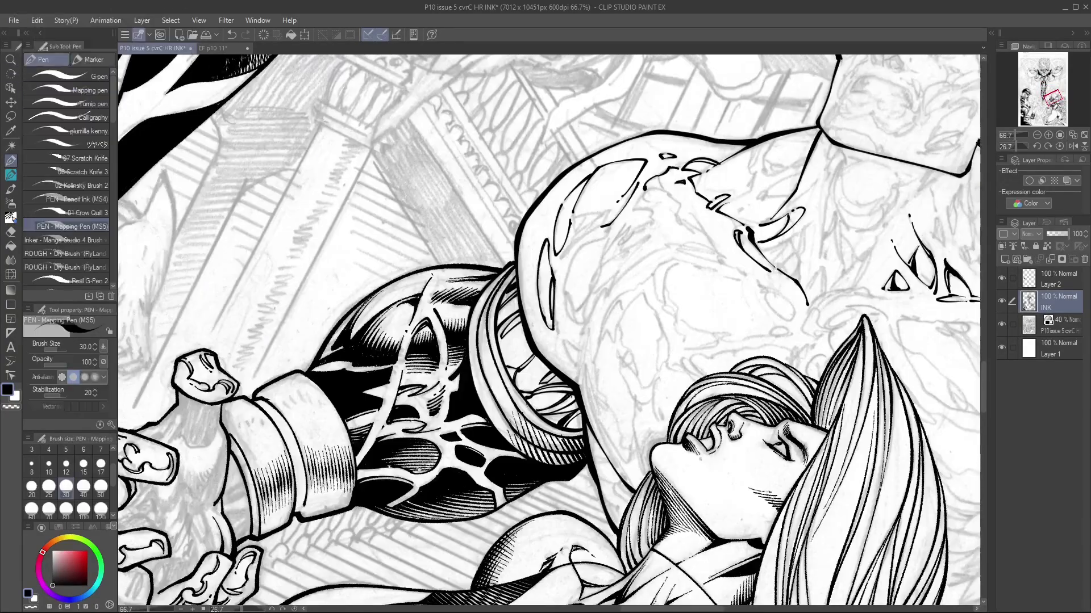
Step: Add small cracks along the outer edge of the giant's left shoulder down towards the armband
{"action": "left_click_drag", "start_coordinate": [546, 284], "coordinate": [625, 369]}
{"action": "left_click_drag", "start_coordinate": [542, 366], "coordinate": [534, 410]}
{"action": "left_click_drag", "start_coordinate": [546, 284], "coordinate": [625, 370]}
{"action": "key", "text": "ctrl+z"}
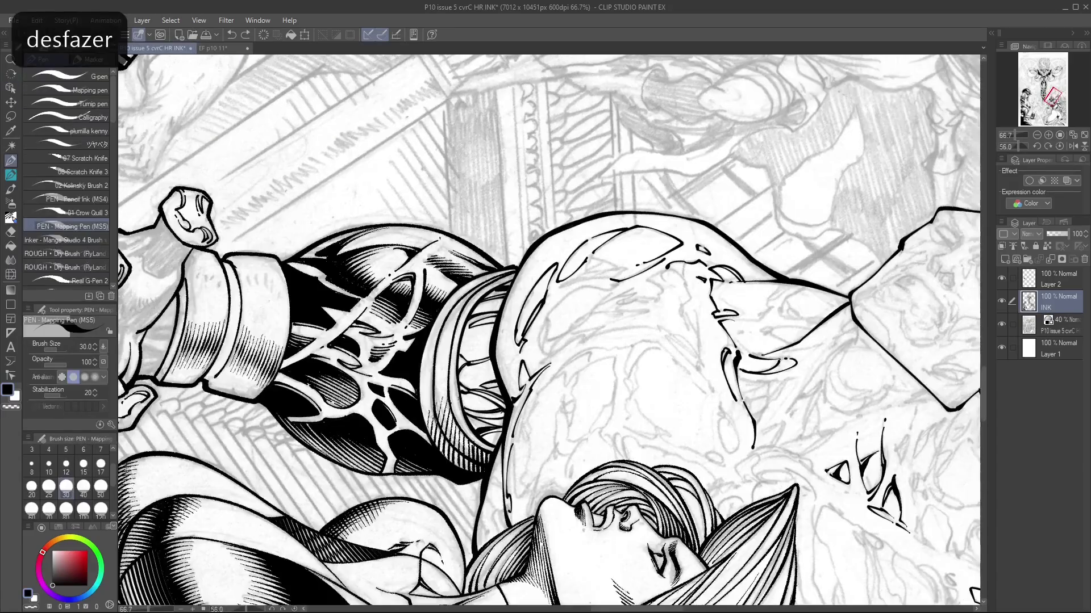
Step: Outline elongated rock plates on the giant's left upper arm above the armband and ink cracks towards the chest
{"action": "left_click_drag", "start_coordinate": [546, 284], "coordinate": [653, 397]}
{"action": "mouse_move", "coordinate": [557, 257]}
{"action": "left_mouse_down"}
{"action": "mouse_move", "coordinate": [565, 349]}
{"action": "mouse_move", "coordinate": [520, 298]}
{"action": "left_mouse_up"}
{"action": "left_click_drag", "start_coordinate": [545, 306], "coordinate": [602, 227]}
{"action": "left_click_drag", "start_coordinate": [553, 355], "coordinate": [534, 400]}
{"action": "left_click_drag", "start_coordinate": [546, 284], "coordinate": [625, 369]}
{"action": "left_click_drag", "start_coordinate": [529, 253], "coordinate": [510, 301]}
{"action": "left_click_drag", "start_coordinate": [511, 311], "coordinate": [507, 337]}
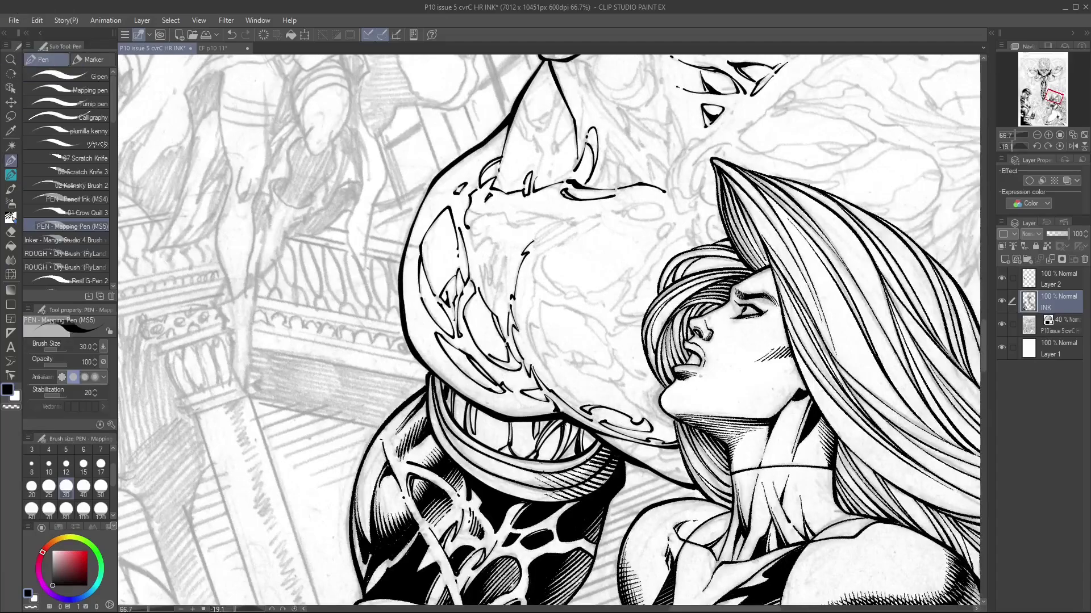
Step: Fill the giant's left shoulder and upper arm with dense jagged crack outlines
{"action": "left_click_drag", "start_coordinate": [471, 227], "coordinate": [491, 250]}
{"action": "left_click_drag", "start_coordinate": [545, 284], "coordinate": [625, 369]}
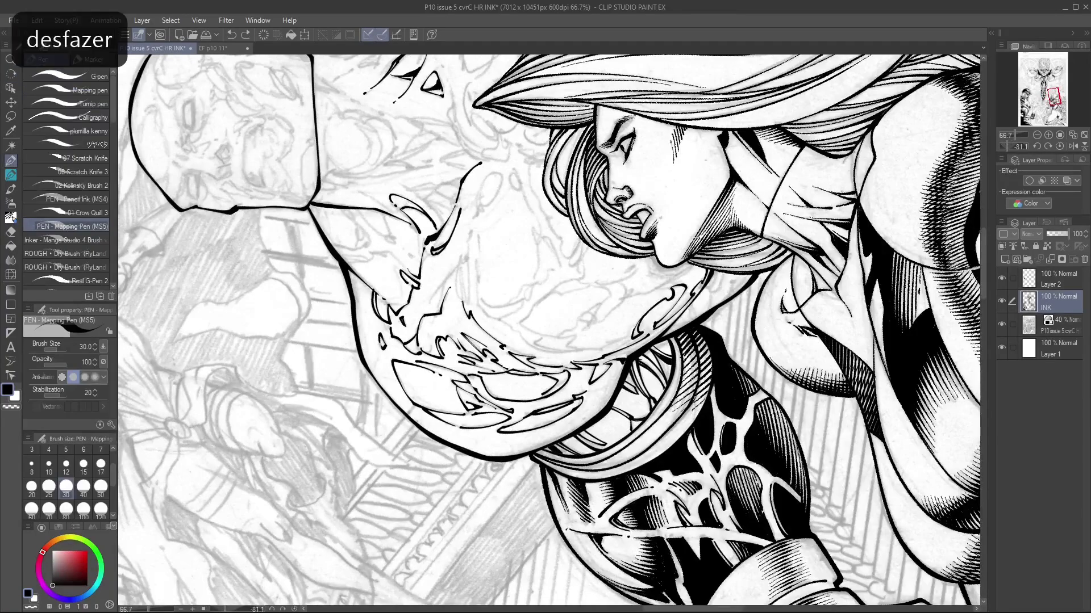
{"action": "left_click_drag", "start_coordinate": [438, 267], "coordinate": [457, 304]}
{"action": "left_click_drag", "start_coordinate": [545, 284], "coordinate": [624, 369]}
{"action": "left_click_drag", "start_coordinate": [545, 284], "coordinate": [573, 318]}
{"action": "left_click_drag", "start_coordinate": [527, 309], "coordinate": [518, 353]}
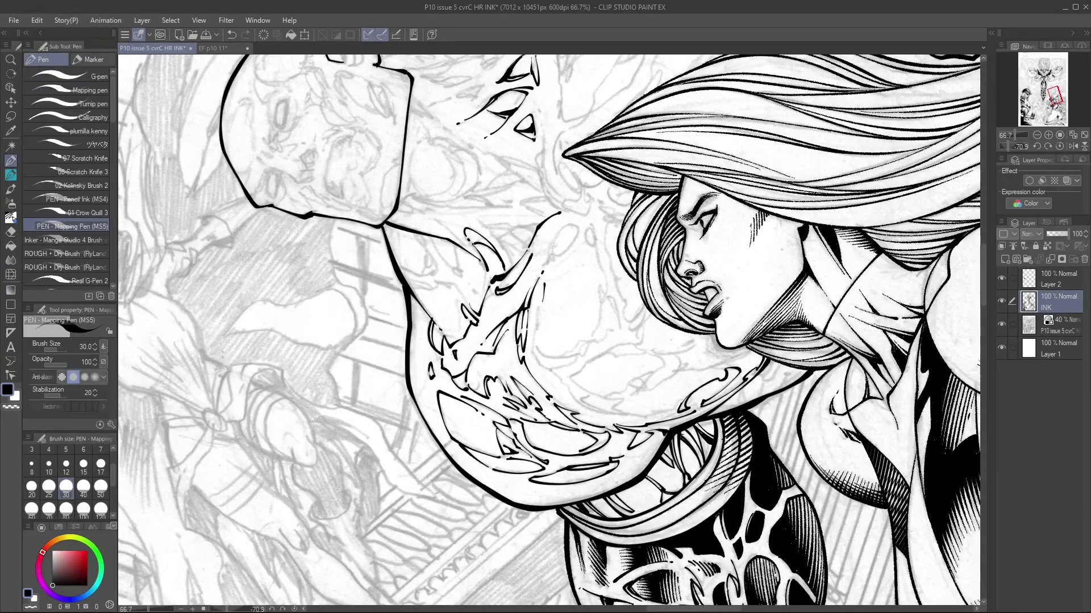
Step: Extend the jagged cracks from the giant's left shoulder around the outer edge of the left pectoral
{"action": "left_click_drag", "start_coordinate": [546, 284], "coordinate": [624, 369]}
{"action": "left_click_drag", "start_coordinate": [528, 333], "coordinate": [500, 366]}
{"action": "left_click_drag", "start_coordinate": [546, 284], "coordinate": [625, 369]}
{"action": "left_click_drag", "start_coordinate": [505, 349], "coordinate": [486, 408]}
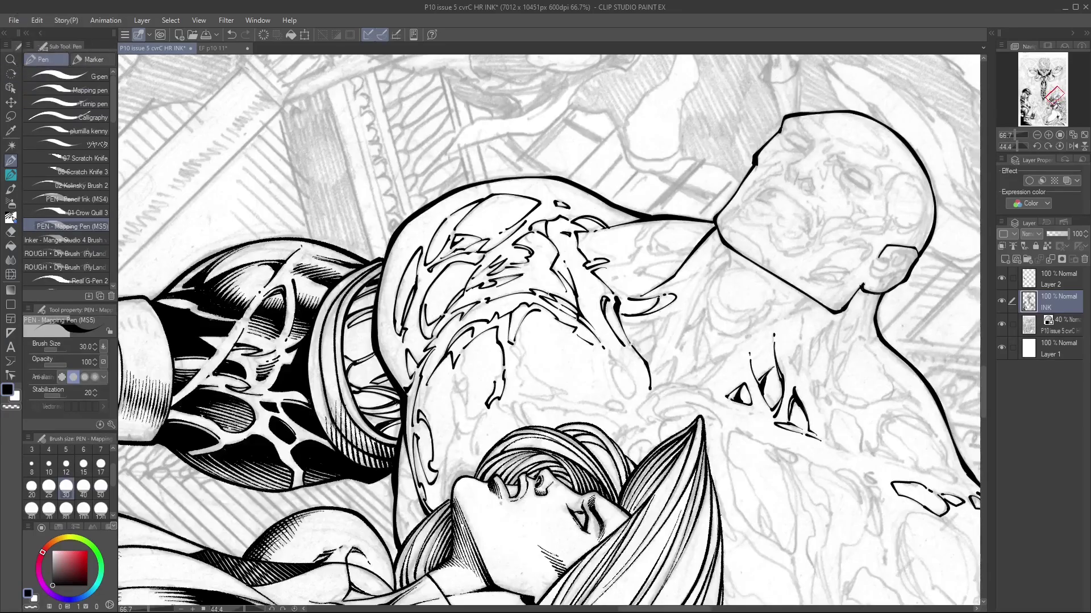
{"action": "left_click_drag", "start_coordinate": [545, 284], "coordinate": [585, 326]}
{"action": "left_click_drag", "start_coordinate": [495, 378], "coordinate": [473, 435]}
{"action": "key", "text": "ctrl+minus"}
{"action": "key", "text": "ctrl+minus"}
{"action": "key", "text": "ctrl+minus"}
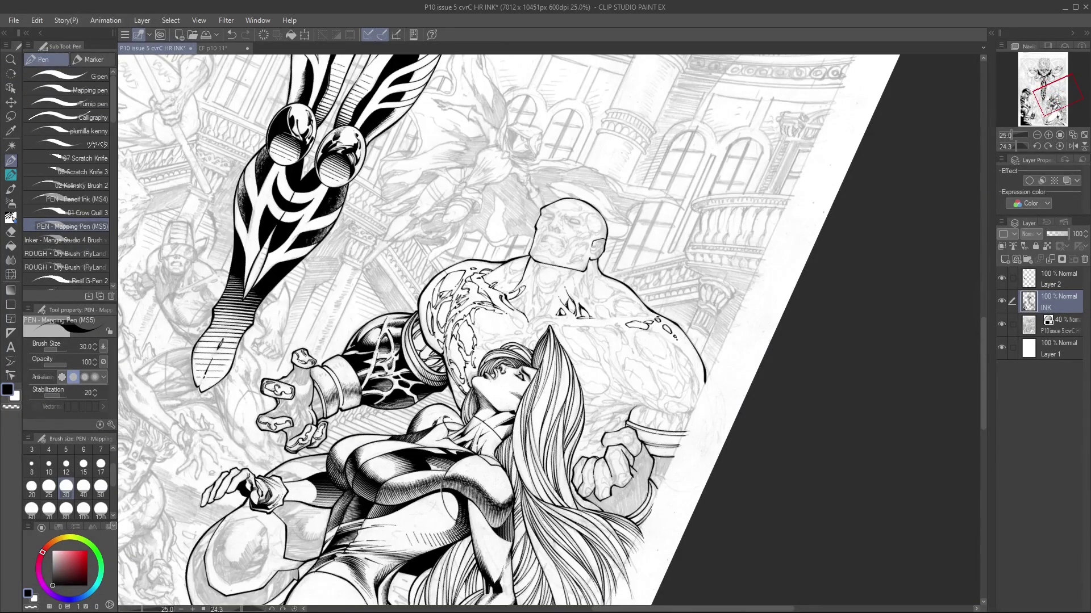
Step: Ink the collarbone ridge and small plates at the centre of the giant's chest around the woman's hair tip
{"action": "key", "text": "ctrl+plus"}
{"action": "key", "text": "ctrl+plus"}
{"action": "key", "text": "ctrl+plus"}
{"action": "left_click_drag", "start_coordinate": [545, 284], "coordinate": [489, 352]}
{"action": "left_click_drag", "start_coordinate": [528, 332], "coordinate": [512, 377]}
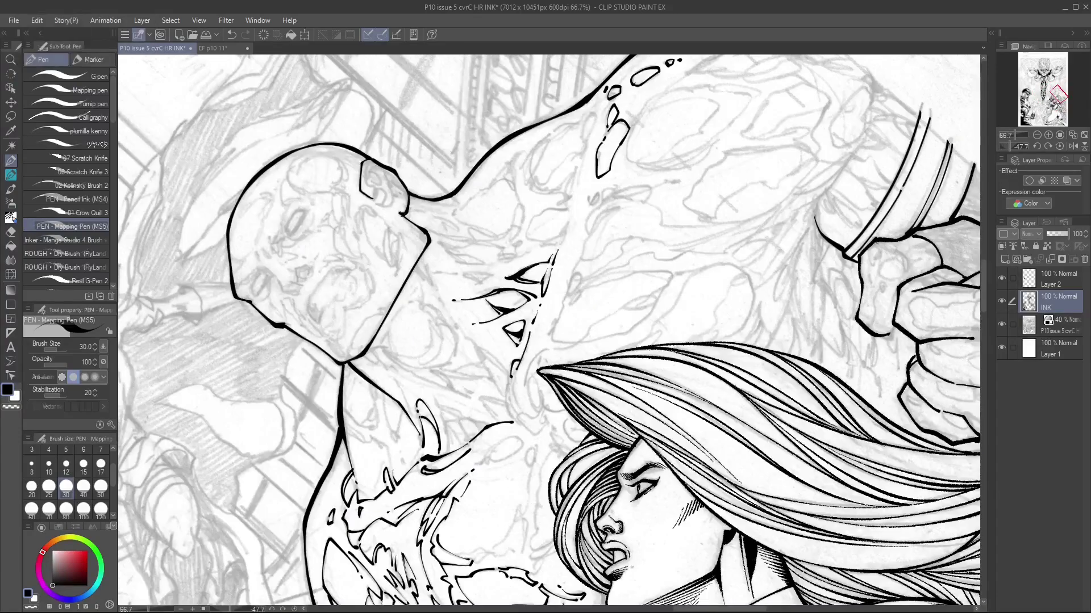
{"action": "left_click_drag", "start_coordinate": [545, 284], "coordinate": [534, 296]}
{"action": "key", "text": "ctrl+z"}
{"action": "left_click_drag", "start_coordinate": [489, 352], "coordinate": [545, 284]}
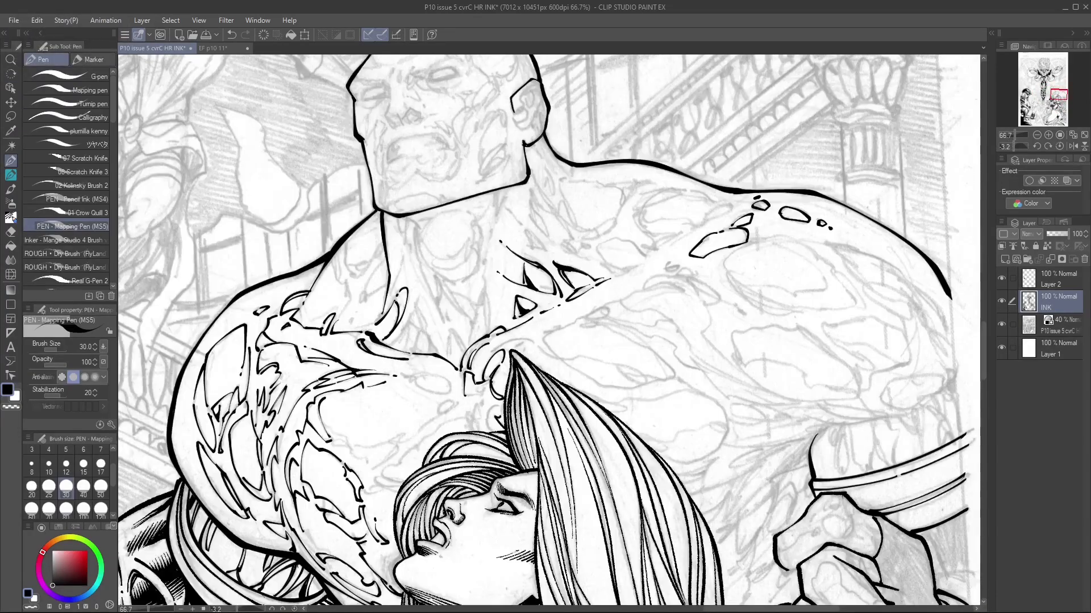
Step: Outline the large plates on the giant's left pectoral and the oval plate beside the breastbone
{"action": "key", "text": "ctrl+z"}
{"action": "left_click_drag", "start_coordinate": [546, 330], "coordinate": [489, 398]}
{"action": "key", "text": "ctrl+z"}
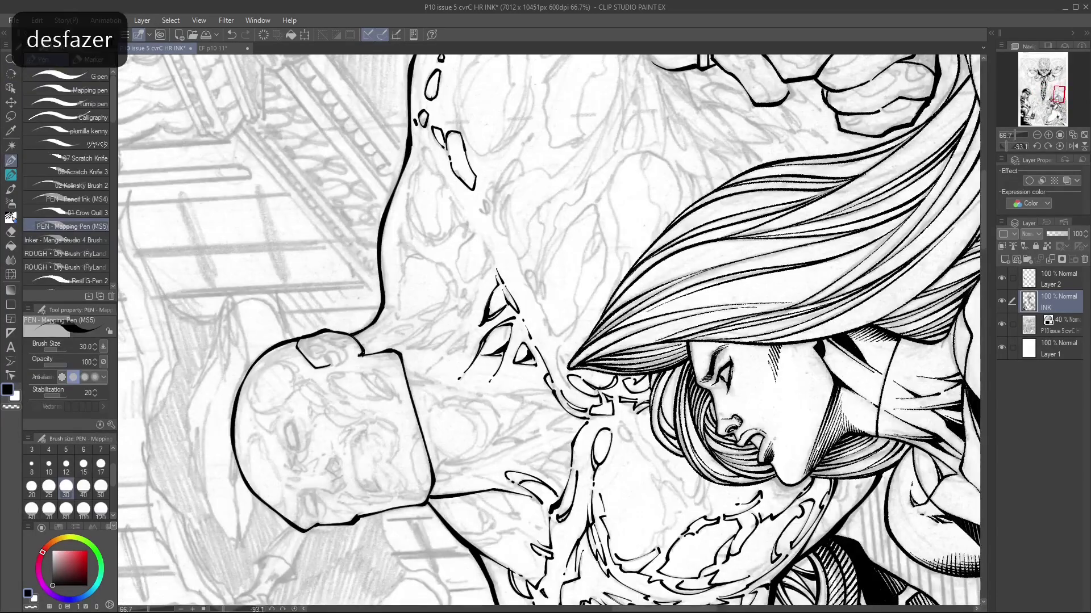
{"action": "left_click_drag", "start_coordinate": [545, 329], "coordinate": [596, 386]}
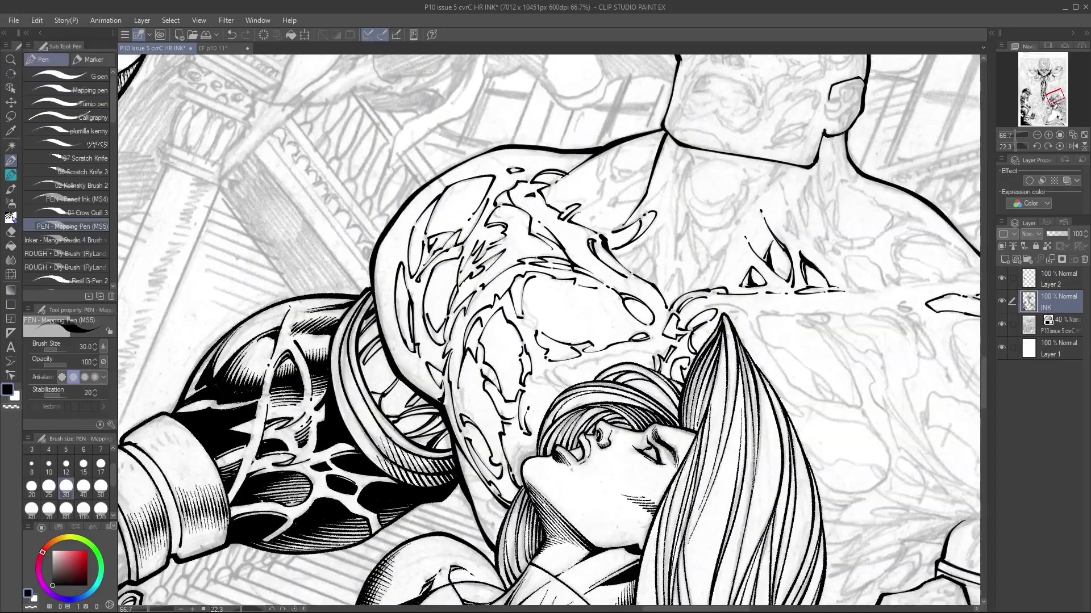
{"action": "left_click_drag", "start_coordinate": [545, 329], "coordinate": [625, 256]}
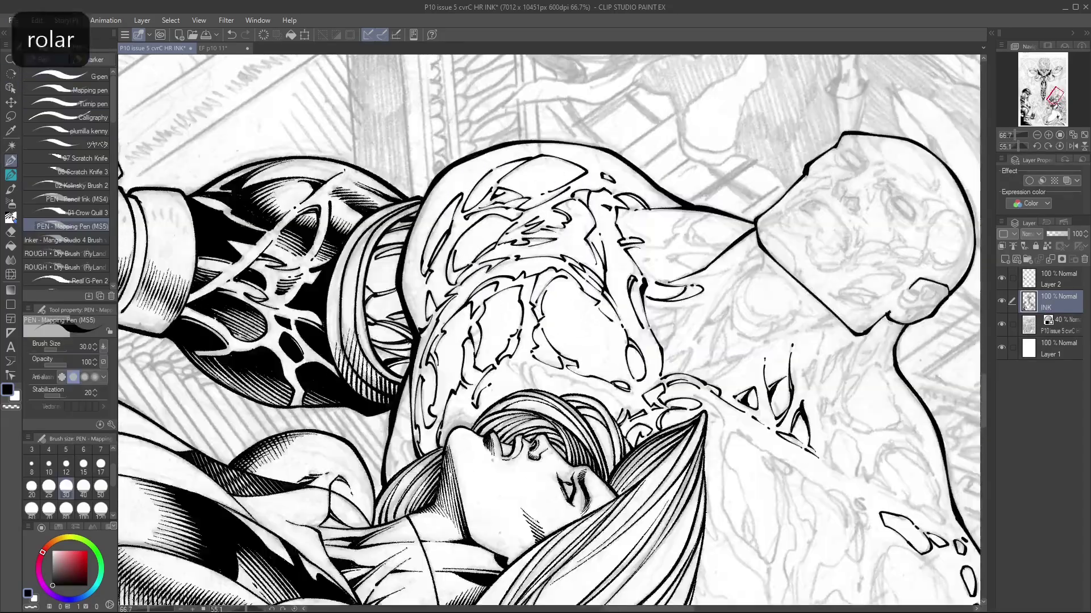
Step: Ink the first long plate outline on the giant's right pectoral beside the woman's hair
{"action": "left_click_drag", "start_coordinate": [545, 329], "coordinate": [653, 222]}
{"action": "left_click_drag", "start_coordinate": [554, 275], "coordinate": [542, 326]}
{"action": "left_click_drag", "start_coordinate": [560, 273], "coordinate": [568, 329]}
{"action": "left_click_drag", "start_coordinate": [546, 328], "coordinate": [562, 367]}
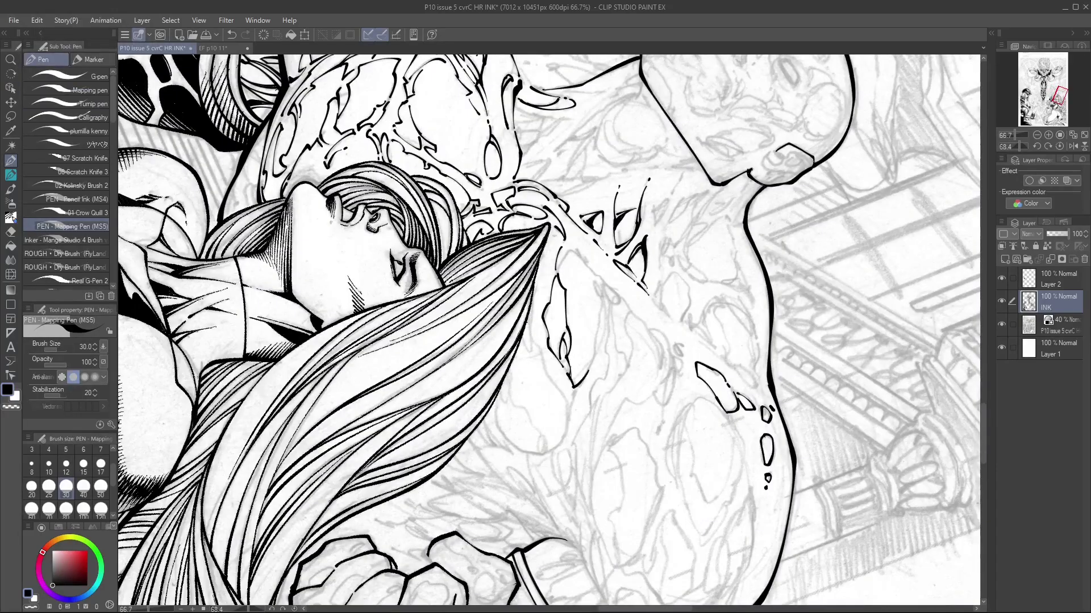
Step: Fill the giant's right pectoral with plates and ink jagged cracks between the woman's hair and the right fist
{"action": "left_click_drag", "start_coordinate": [601, 281], "coordinate": [593, 302]}
{"action": "left_click_drag", "start_coordinate": [545, 330], "coordinate": [568, 307]}
{"action": "left_click_drag", "start_coordinate": [632, 356], "coordinate": [624, 380]}
{"action": "mouse_move", "coordinate": [546, 330]}
{"action": "left_mouse_down"}
{"action": "mouse_move", "coordinate": [563, 318]}
{"action": "mouse_move", "coordinate": [512, 363]}
{"action": "left_mouse_up"}
{"action": "left_click_drag", "start_coordinate": [545, 329], "coordinate": [535, 238]}
{"action": "key", "text": "ctrl+minus"}
{"action": "left_click_drag", "start_coordinate": [546, 329], "coordinate": [531, 301]}
{"action": "key", "text": "ctrl+minus"}
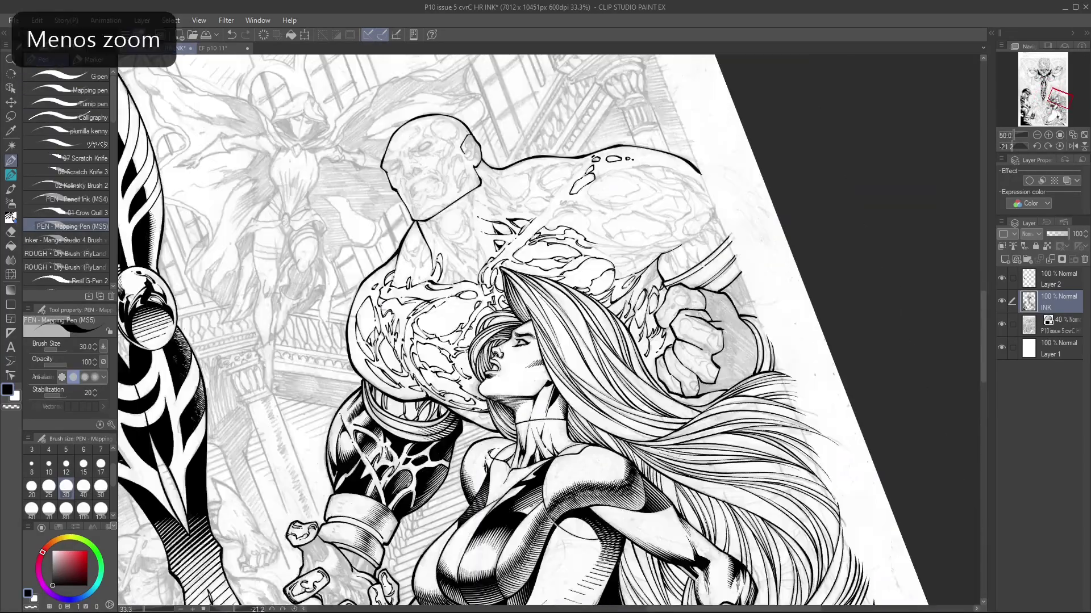
Step: Outline large elongated rock plates on the giant's right upper arm
{"action": "key", "text": "ctrl+z"}
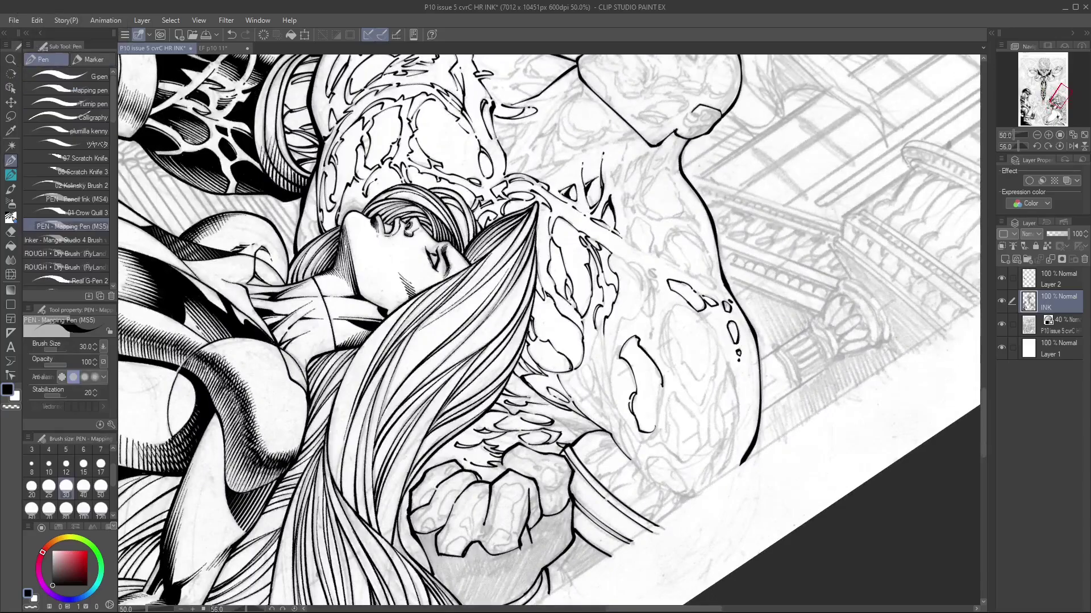
{"action": "left_click_drag", "start_coordinate": [545, 330], "coordinate": [568, 363]}
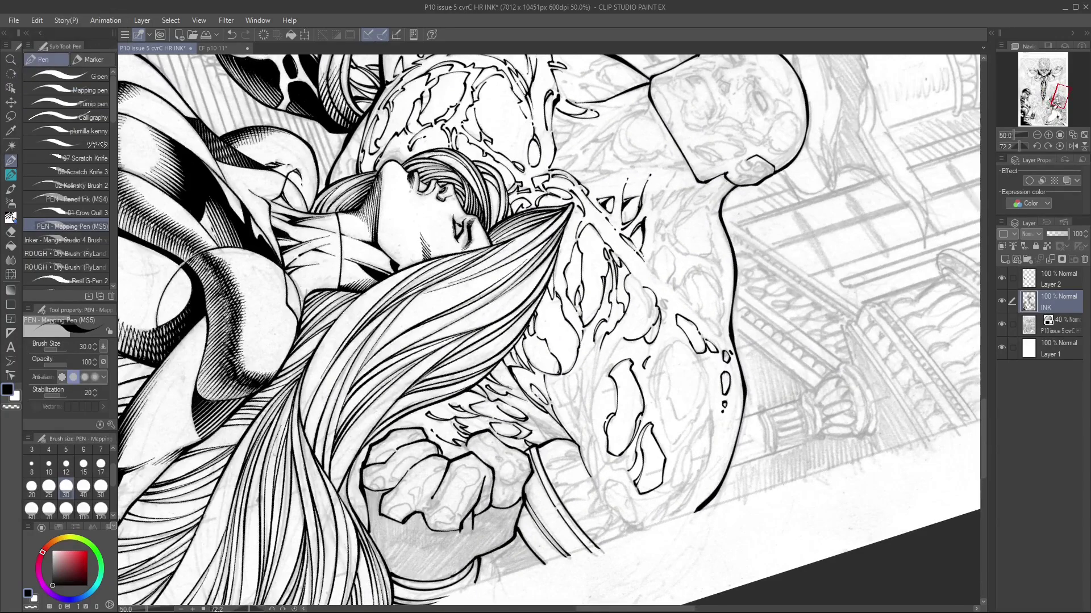
{"action": "scroll", "coordinate": [545, 329], "scroll_direction": "down", "scroll_amount": 2}
{"action": "key", "text": "ctrl+z"}
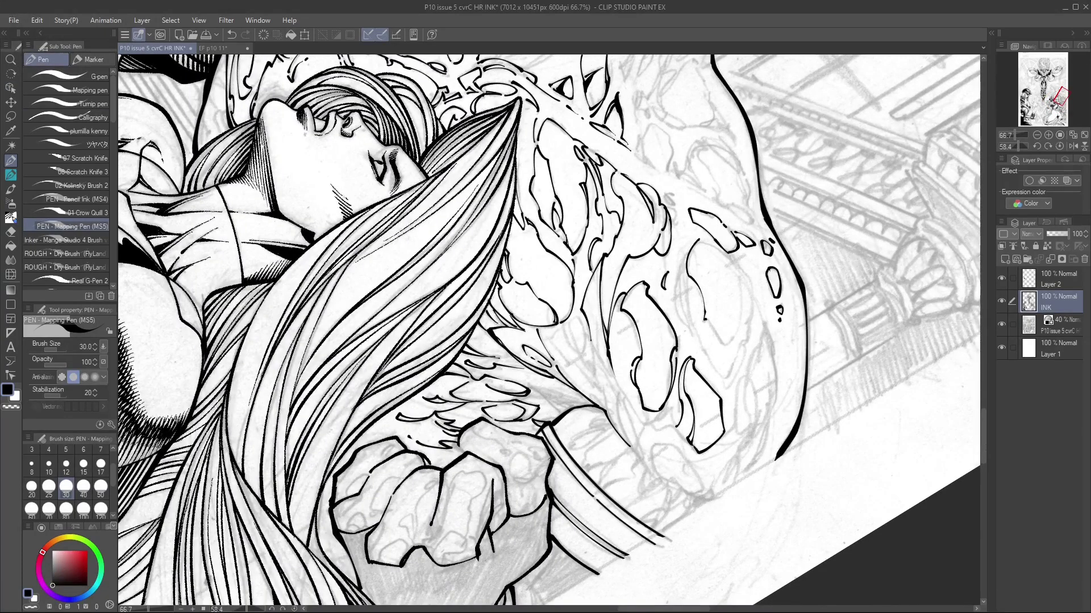
Step: Complete the large plates on the giant's right upper arm and add crack lines down towards the elbow
{"action": "scroll", "coordinate": [548, 329], "scroll_direction": "down", "scroll_amount": 2}
{"action": "scroll", "coordinate": [549, 329], "scroll_direction": "down", "scroll_amount": 1}
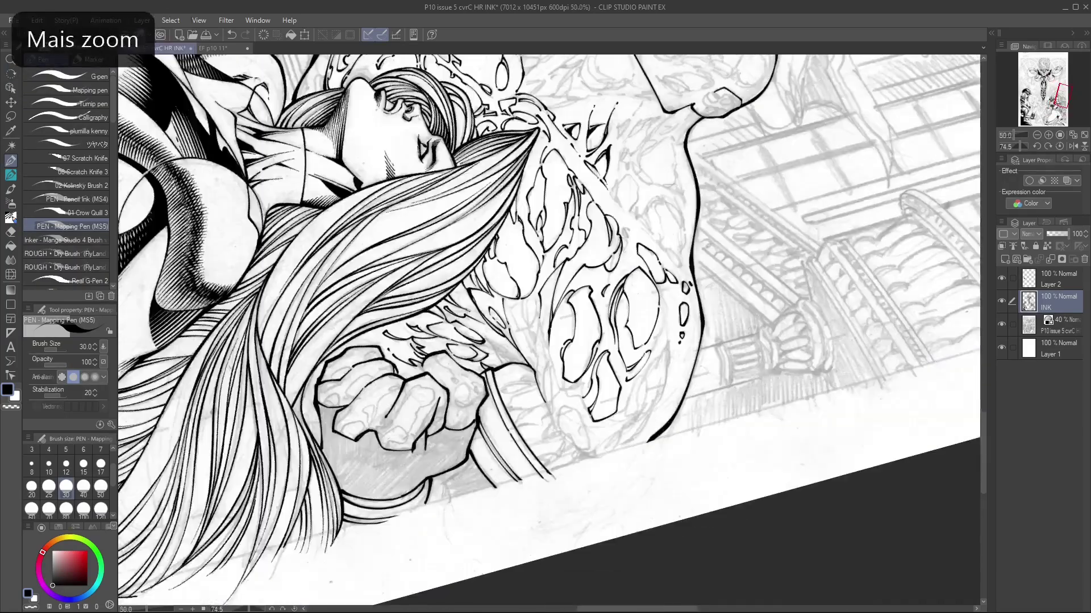
{"action": "scroll", "coordinate": [548, 330], "scroll_direction": "up", "scroll_amount": 1}
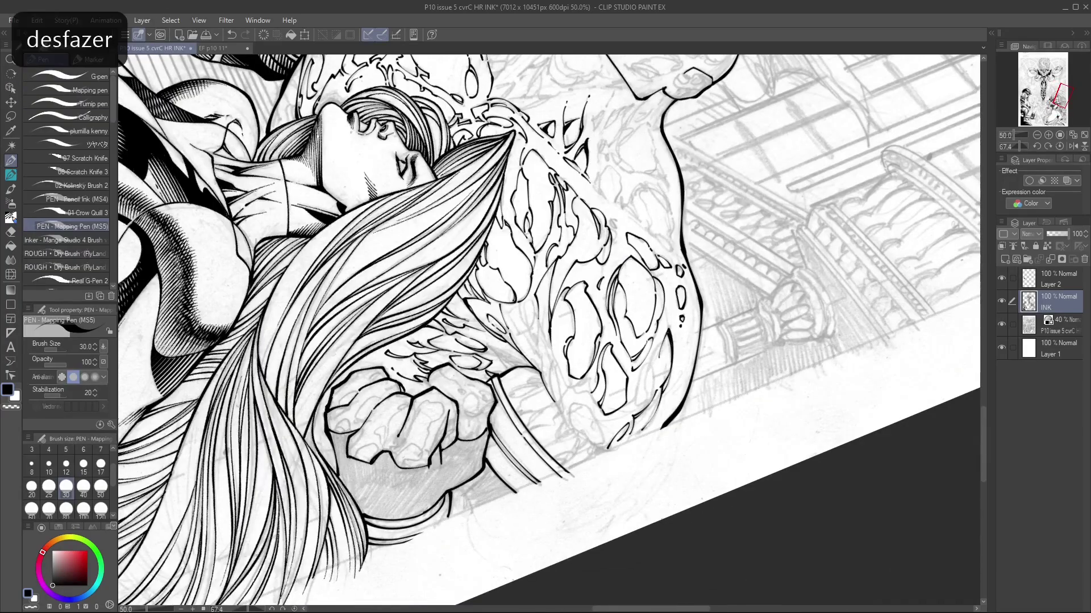
{"action": "scroll", "coordinate": [548, 329], "scroll_direction": "up", "scroll_amount": 2}
{"action": "scroll", "coordinate": [549, 329], "scroll_direction": "up", "scroll_amount": 4}
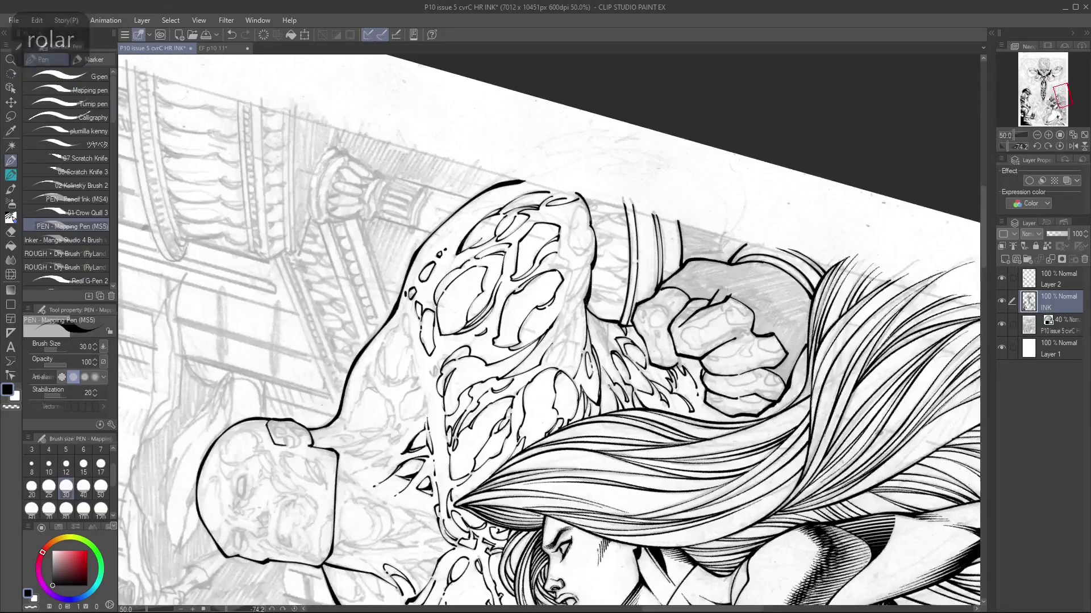
Step: Ink the giant's right elbow with an oval plate, smaller surrounding plates and its lower contour
{"action": "scroll", "coordinate": [549, 330], "scroll_direction": "up", "scroll_amount": 1}
{"action": "scroll", "coordinate": [548, 329], "scroll_direction": "down", "scroll_amount": 5}
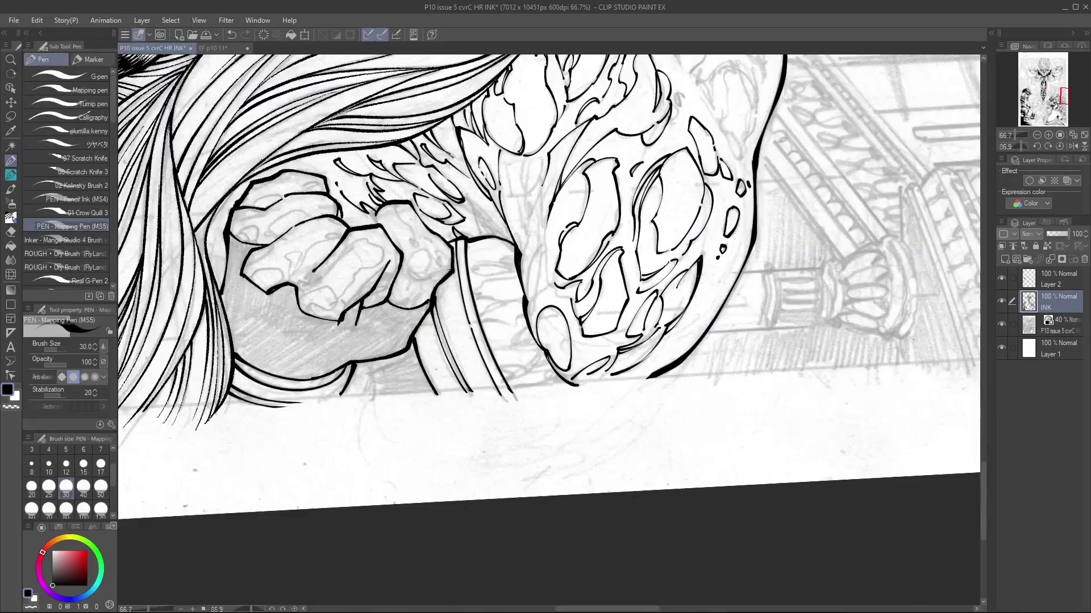
{"action": "scroll", "coordinate": [549, 329], "scroll_direction": "up", "scroll_amount": 6}
{"action": "scroll", "coordinate": [548, 329], "scroll_direction": "down", "scroll_amount": 5}
{"action": "scroll", "coordinate": [549, 329], "scroll_direction": "down", "scroll_amount": 2}
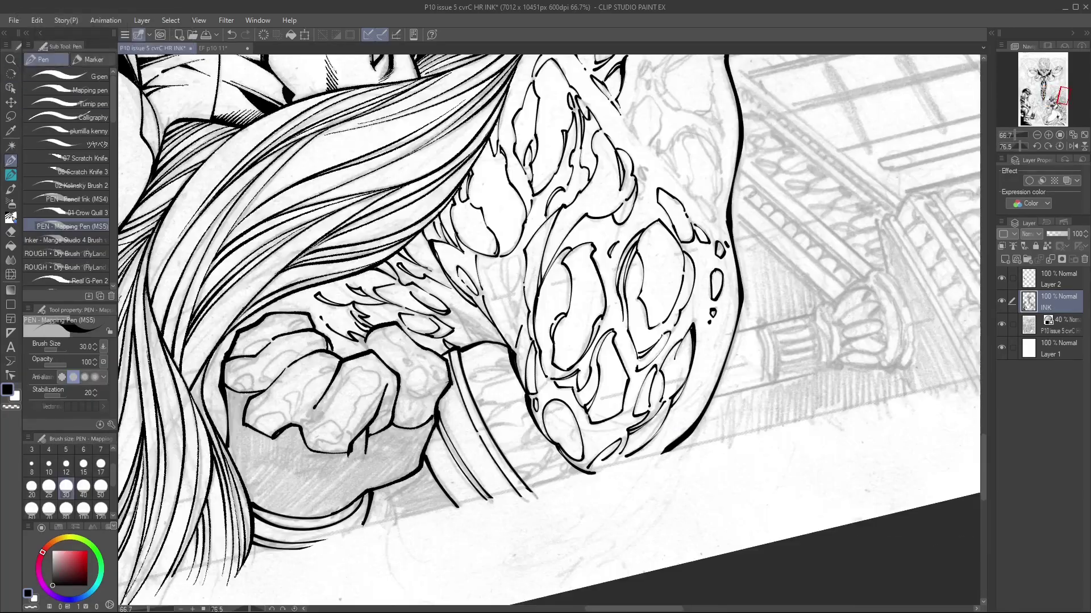
Step: Raise the pen size to 40 and ink heavier cracks on the giant's right arm and between the upper chest and right shoulder
{"action": "scroll", "coordinate": [549, 330], "scroll_direction": "up", "scroll_amount": 2}
{"action": "key", "text": "bracketright"}
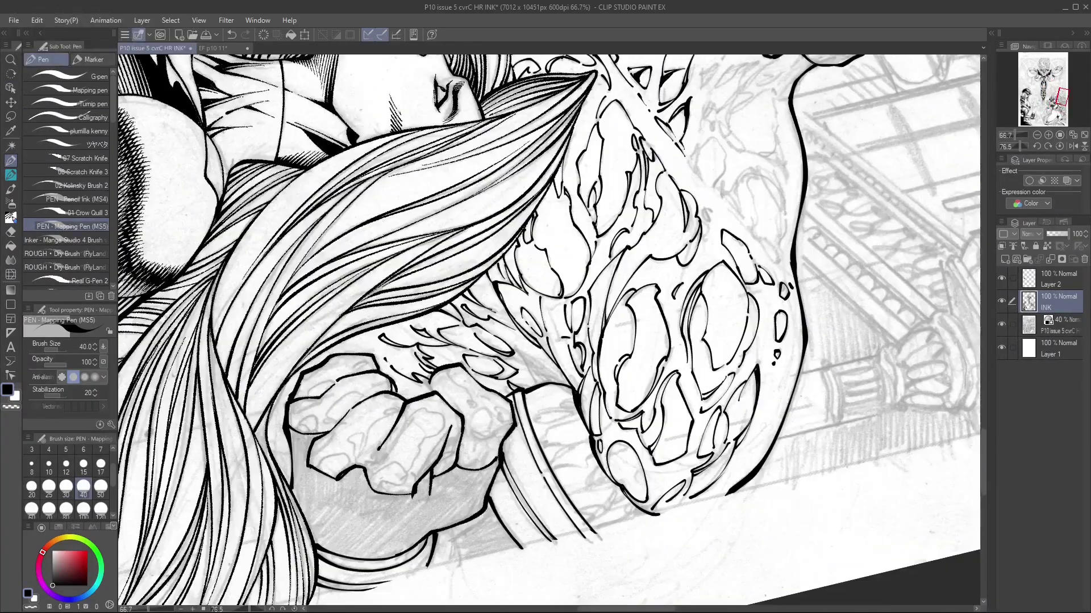
{"action": "scroll", "coordinate": [548, 330], "scroll_direction": "up", "scroll_amount": 3}
{"action": "scroll", "coordinate": [548, 329], "scroll_direction": "down", "scroll_amount": 2}
{"action": "scroll", "coordinate": [548, 329], "scroll_direction": "up", "scroll_amount": 2}
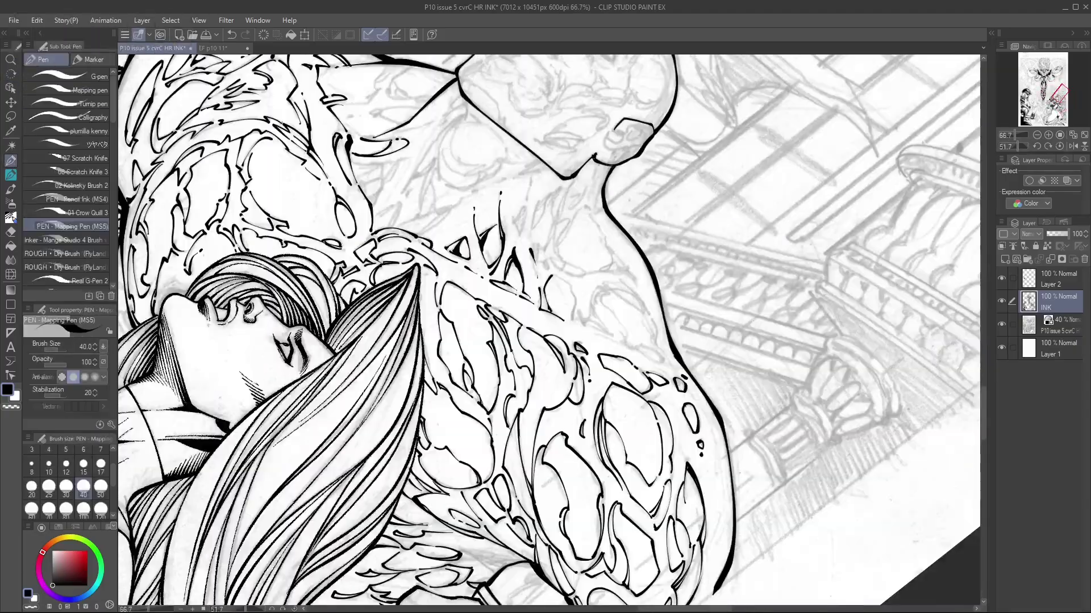
Step: Ink rounded plates and pointed cracks along the top of the giant's right shoulder
{"action": "scroll", "coordinate": [548, 329], "scroll_direction": "up", "scroll_amount": 2}
{"action": "scroll", "coordinate": [549, 330], "scroll_direction": "down", "scroll_amount": 2}
{"action": "scroll", "coordinate": [594, 401], "scroll_direction": "up", "scroll_amount": 2}
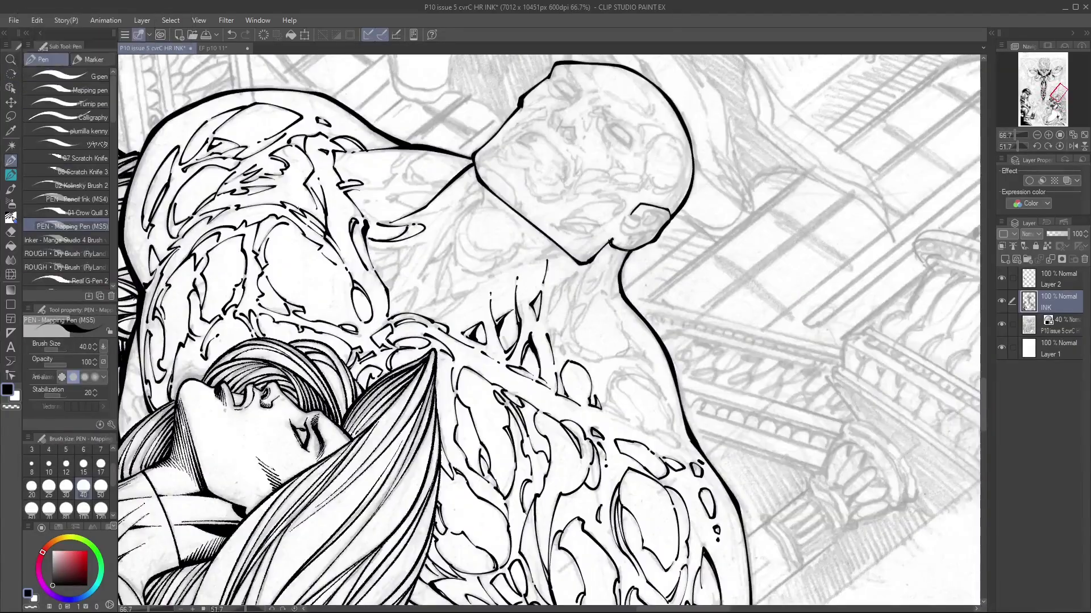
{"action": "scroll", "coordinate": [548, 329], "scroll_direction": "down", "scroll_amount": 2}
{"action": "scroll", "coordinate": [616, 423], "scroll_direction": "down", "scroll_amount": 3}
{"action": "scroll", "coordinate": [616, 424], "scroll_direction": "down", "scroll_amount": 2}
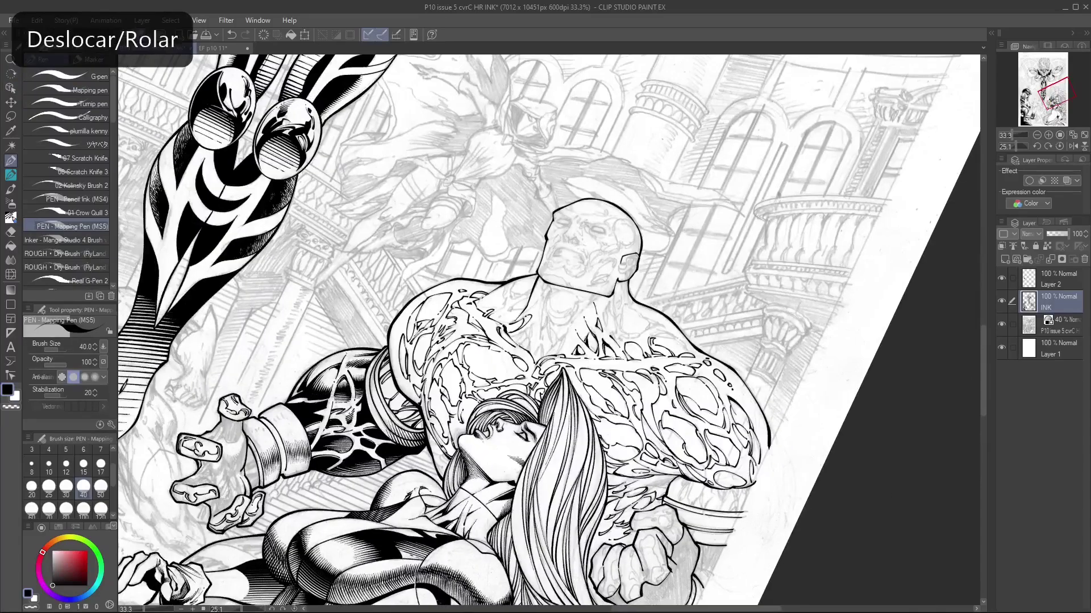
Step: Ink the cracks and plates running from the giant's right shoulder up his neck and across the upper chest
{"action": "scroll", "coordinate": [625, 364], "scroll_direction": "up", "scroll_amount": 2}
{"action": "scroll", "coordinate": [641, 301], "scroll_direction": "down", "scroll_amount": 2}
{"action": "scroll", "coordinate": [549, 329], "scroll_direction": "down", "scroll_amount": 3}
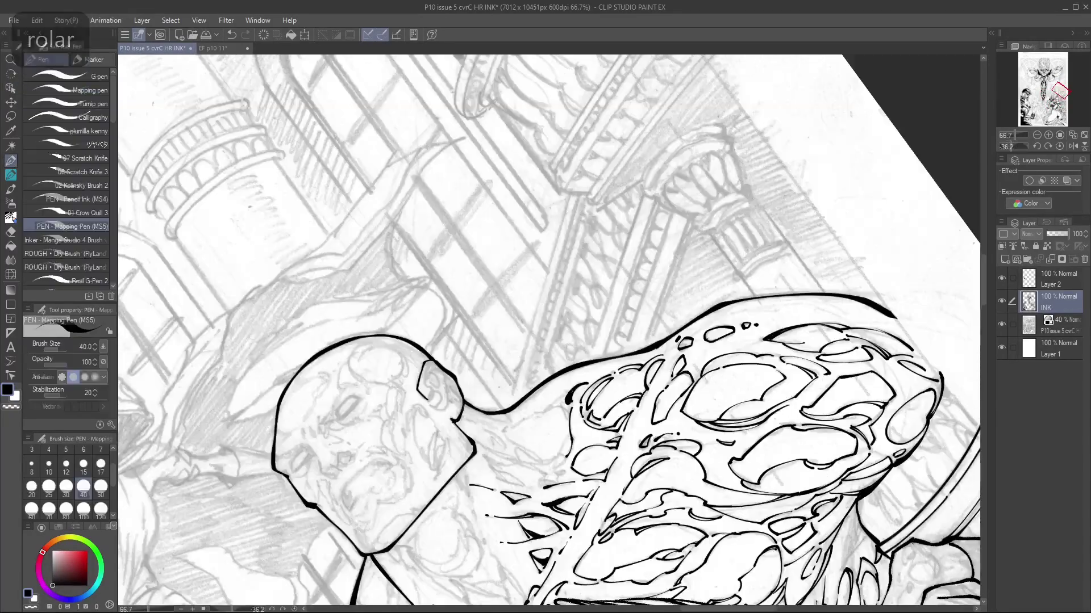
{"action": "scroll", "coordinate": [549, 330], "scroll_direction": "up", "scroll_amount": 2}
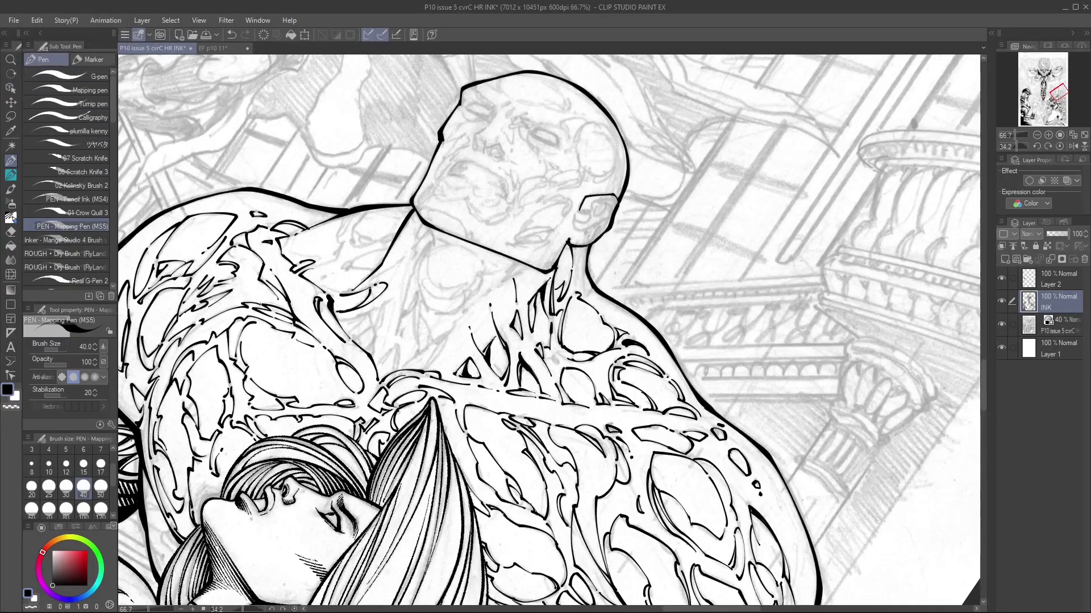
{"action": "scroll", "coordinate": [562, 355], "scroll_direction": "down", "scroll_amount": 2}
{"action": "left_click_drag", "start_coordinate": [562, 355], "coordinate": [681, 391]}
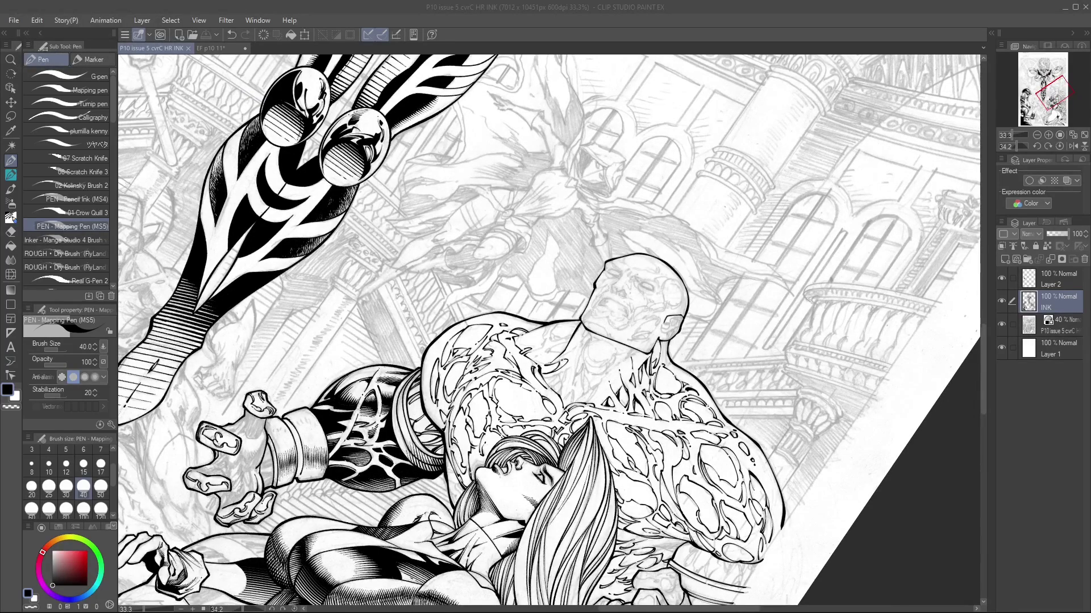
{"action": "scroll", "coordinate": [549, 329], "scroll_direction": "up", "scroll_amount": 2}
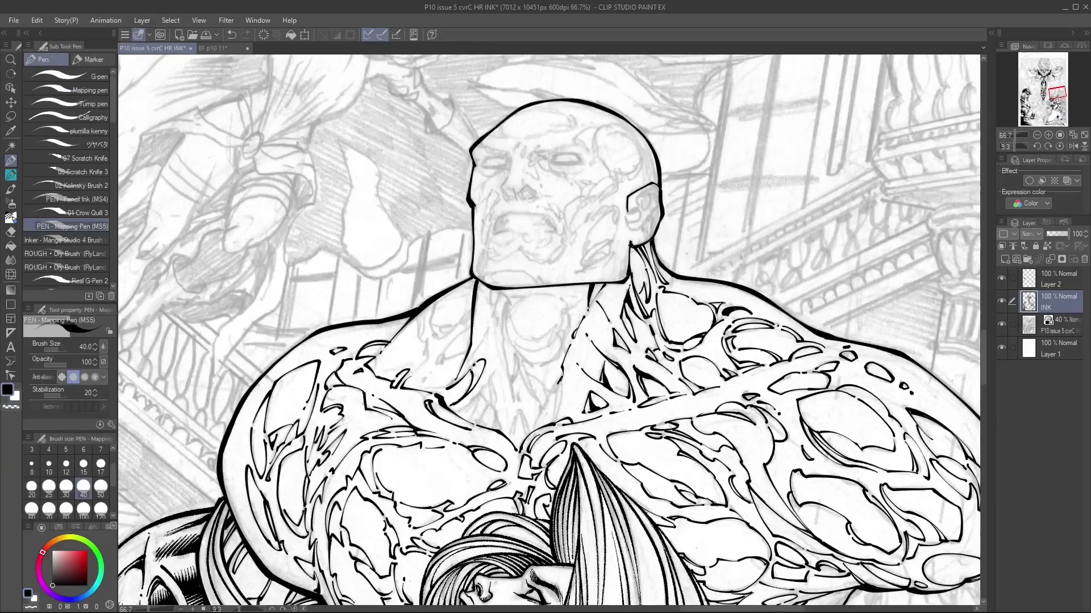
{"action": "left_click_drag", "start_coordinate": [556, 401], "coordinate": [585, 397]}
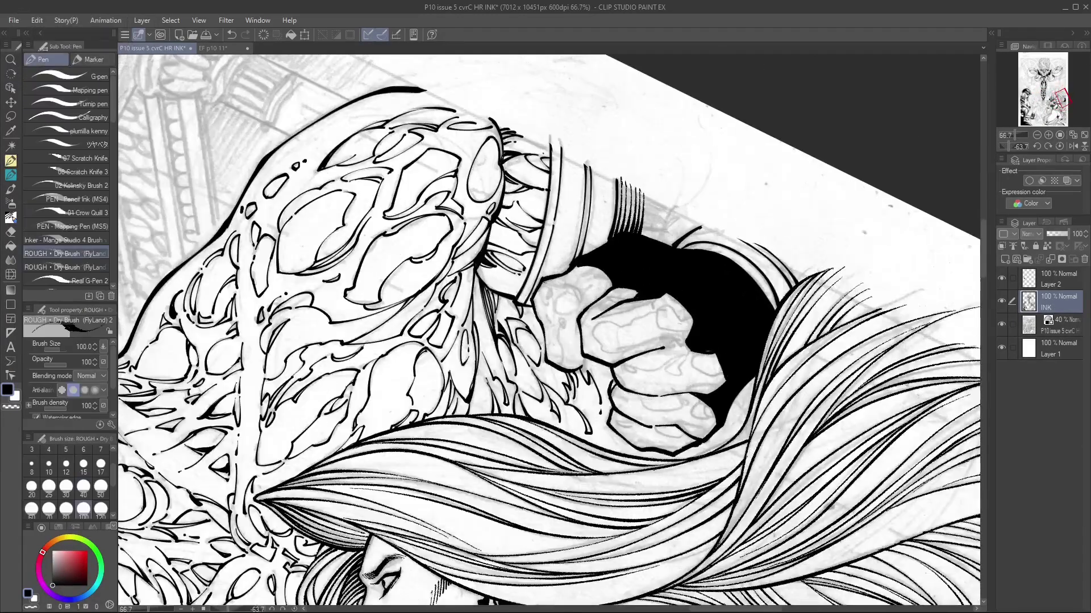
Step: Hatch the giant's right wristband and ink the first cracked plates on his clenched fingers
{"action": "mouse_move", "coordinate": [653, 199]}
{"action": "left_mouse_down"}
{"action": "mouse_move", "coordinate": [658, 237]}
{"action": "mouse_move", "coordinate": [692, 241]}
{"action": "mouse_move", "coordinate": [739, 295]}
{"action": "mouse_move", "coordinate": [860, 296]}
{"action": "mouse_move", "coordinate": [739, 398]}
{"action": "mouse_move", "coordinate": [630, 346]}
{"action": "left_mouse_up"}
{"action": "scroll", "coordinate": [860, 295], "scroll_direction": "down", "scroll_amount": 2}
{"action": "scroll", "coordinate": [739, 398], "scroll_direction": "up", "scroll_amount": 2}
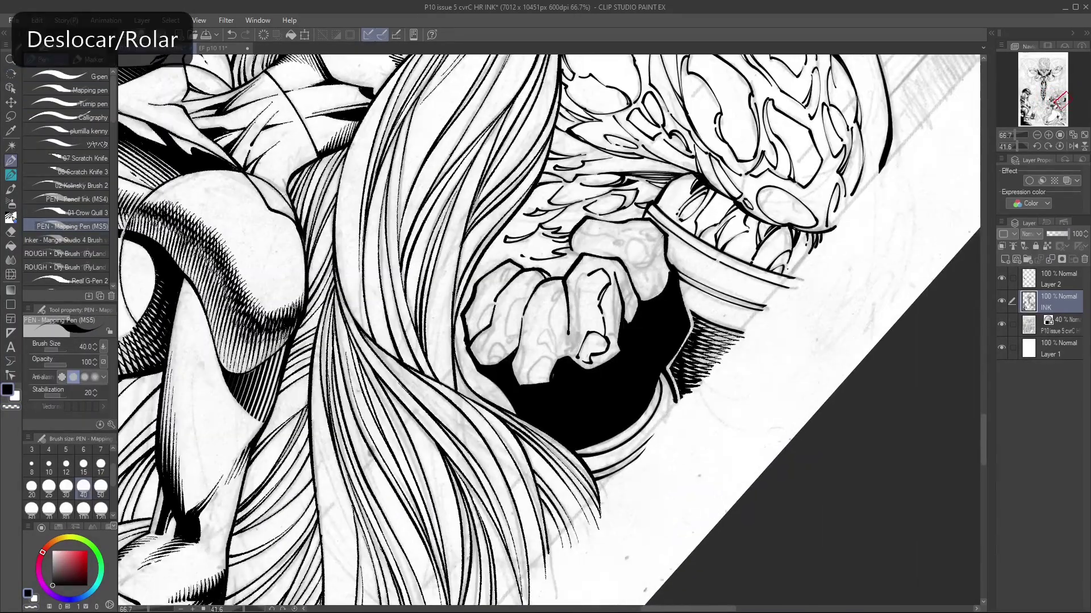
{"action": "left_click_drag", "start_coordinate": [624, 398], "coordinate": [594, 350]}
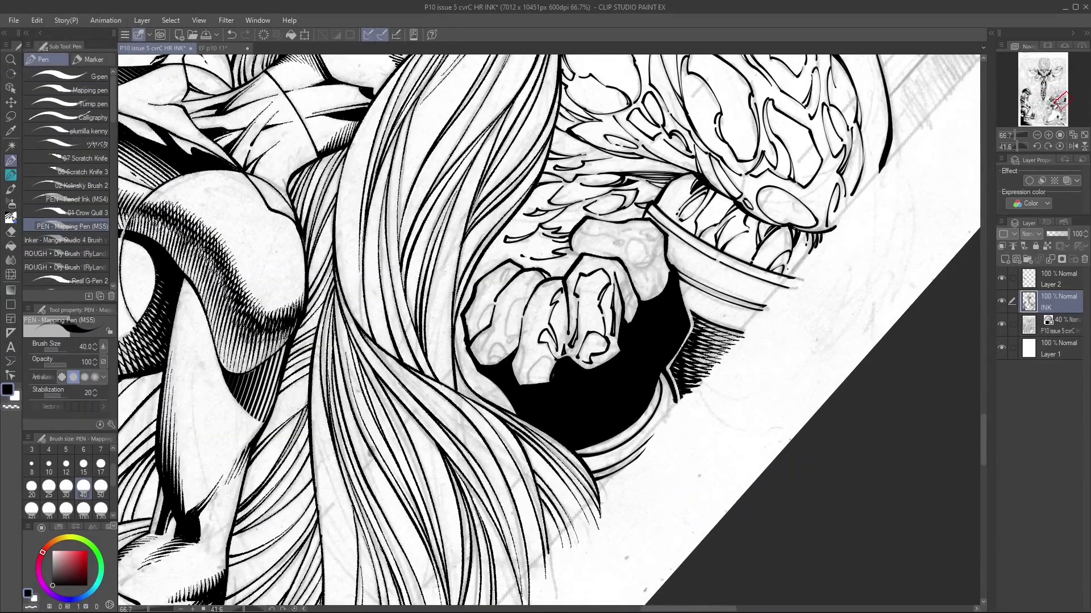
{"action": "scroll", "coordinate": [593, 350], "scroll_direction": "down", "scroll_amount": 1}
{"action": "left_click_drag", "start_coordinate": [593, 350], "coordinate": [631, 267]}
Step: Complete the finger plates on the giant's right fist and ink the round plate with cracks beside the thumb
{"action": "key", "text": "ctrl+z"}
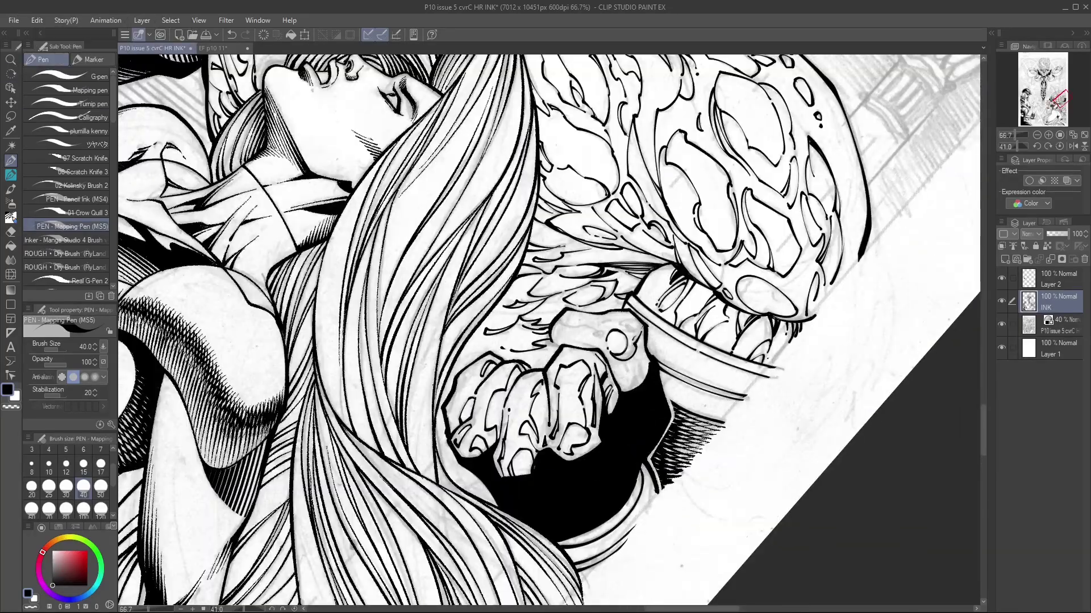
{"action": "scroll", "coordinate": [549, 330], "scroll_direction": "down", "scroll_amount": 2}
{"action": "key", "text": "ctrl+z"}
{"action": "scroll", "coordinate": [548, 330], "scroll_direction": "down", "scroll_amount": 3}
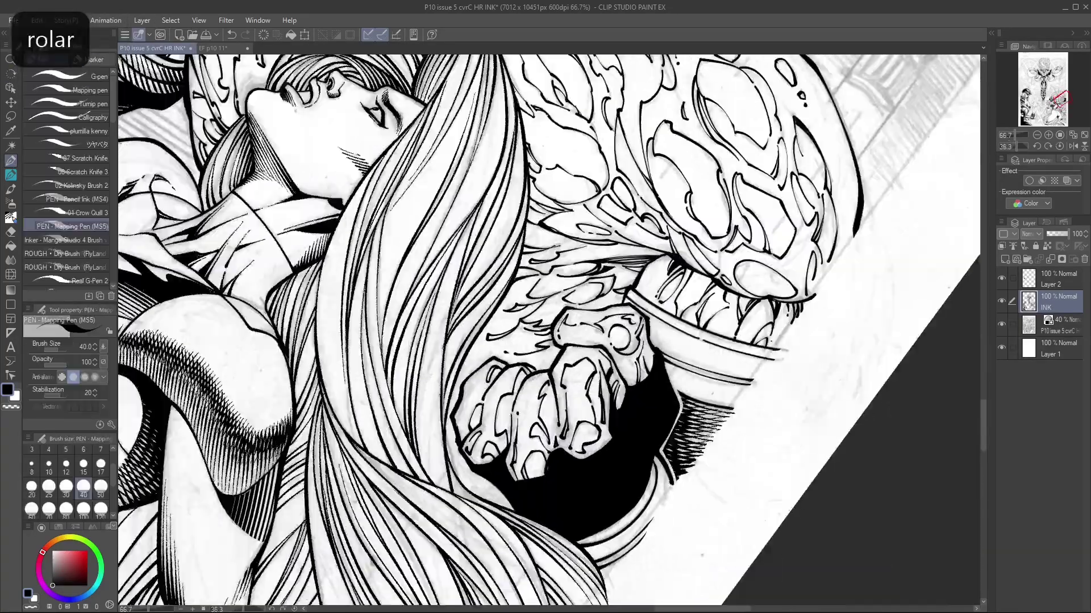
{"action": "key", "text": "ctrl+z"}
Step: Outline the giant's narrow eyes, nose and bared mouth over the pencilled face
{"action": "scroll", "coordinate": [549, 330], "scroll_direction": "up", "scroll_amount": 3}
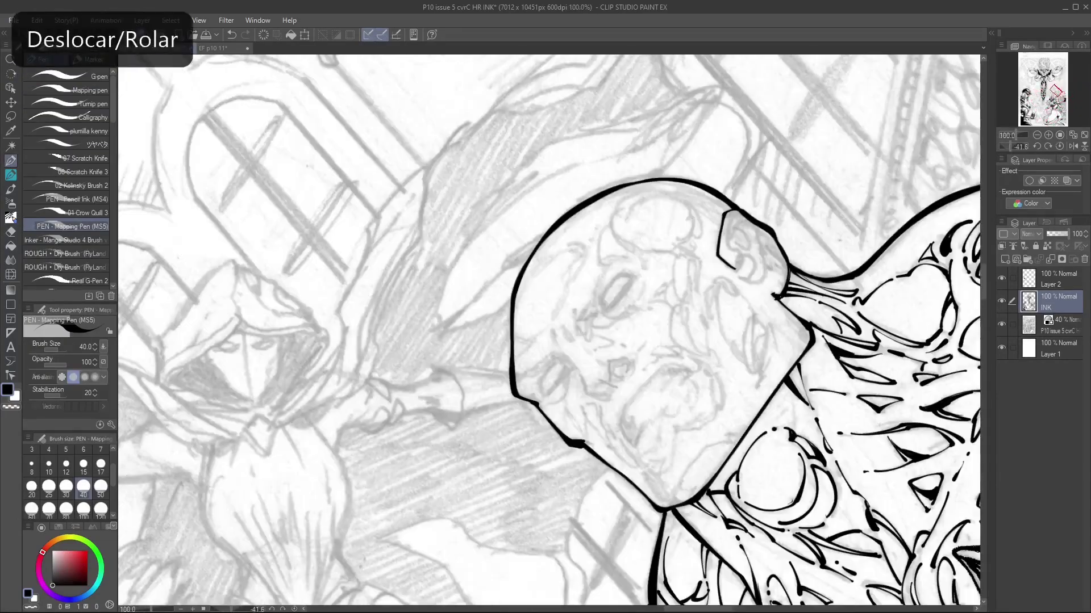
{"action": "left_click_drag", "start_coordinate": [632, 279], "coordinate": [607, 310]}
{"action": "key", "text": "ctrl+z"}
{"action": "scroll", "coordinate": [548, 329], "scroll_direction": "down", "scroll_amount": 2}
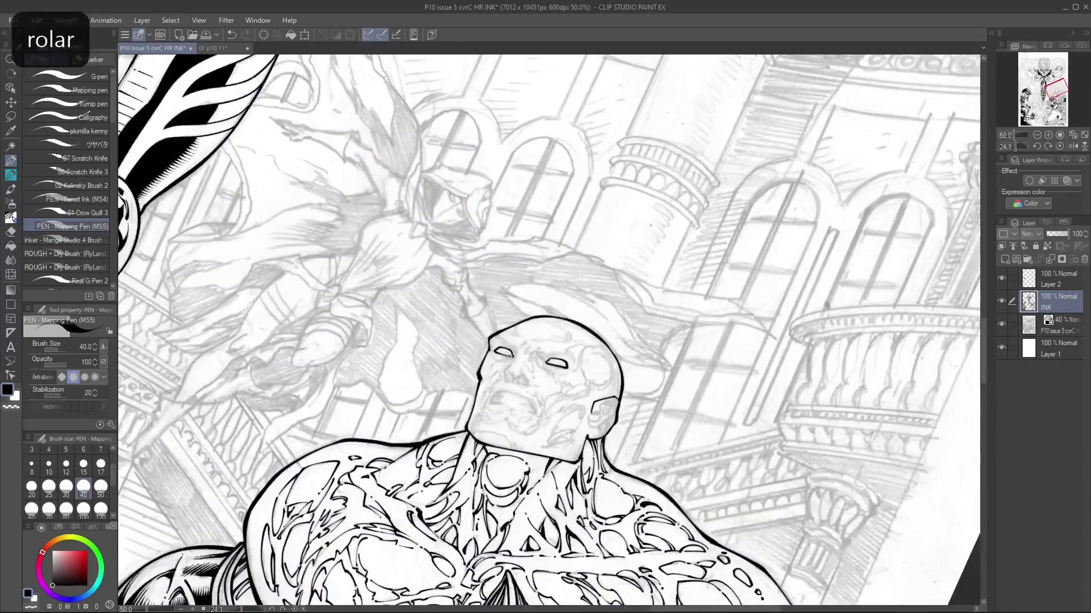
{"action": "scroll", "coordinate": [549, 329], "scroll_direction": "up", "scroll_amount": 1}
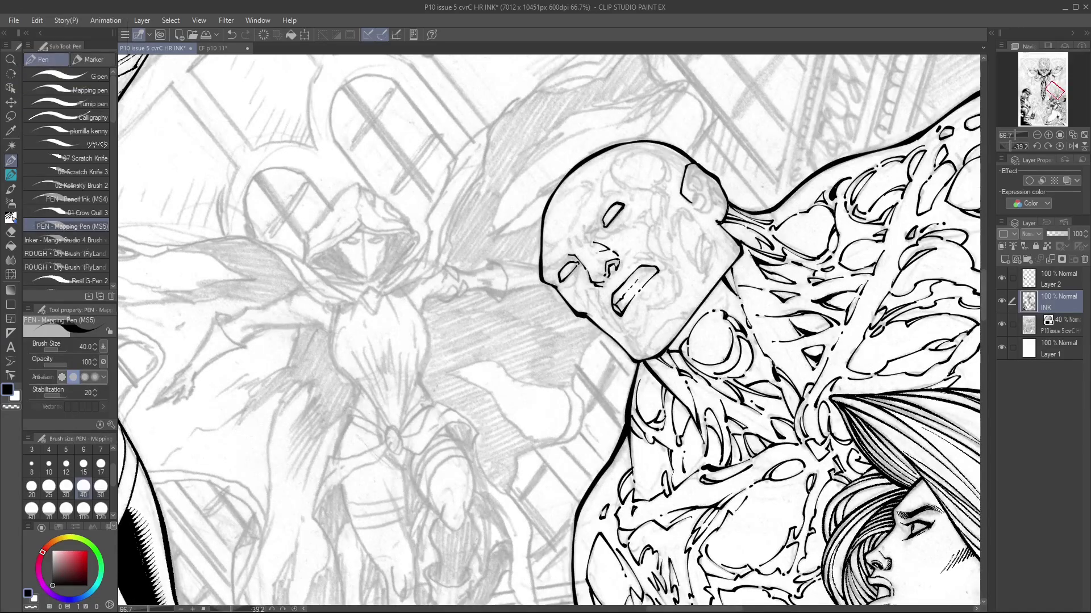
Step: Ink the giant's furrowed brow, the bridge of the nose and the curved cracks on the forehead
{"action": "scroll", "coordinate": [548, 330], "scroll_direction": "down", "scroll_amount": 2}
{"action": "scroll", "coordinate": [549, 330], "scroll_direction": "up", "scroll_amount": 2}
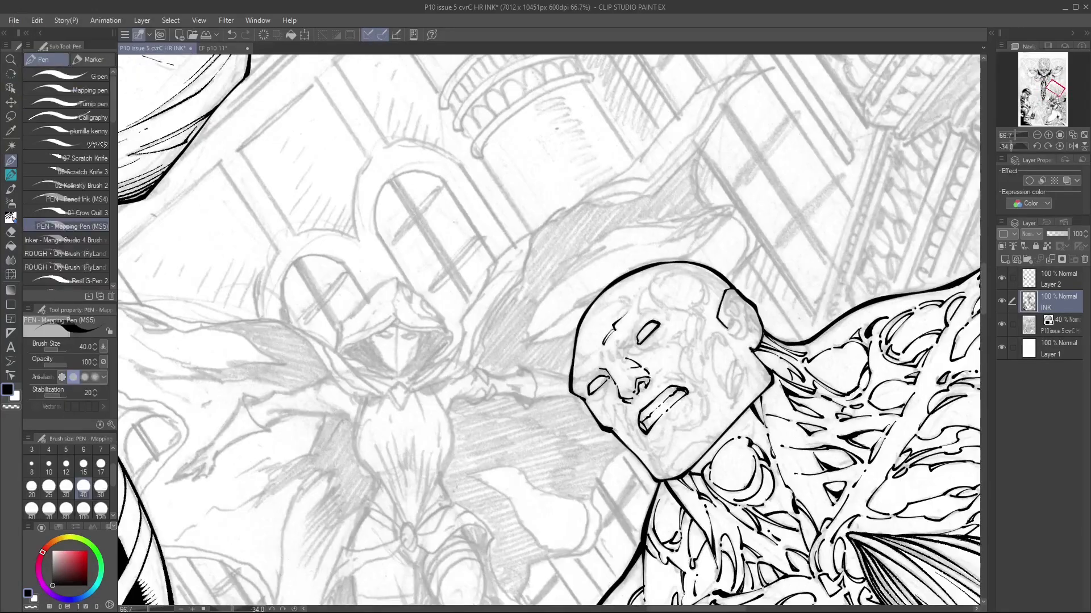
{"action": "scroll", "coordinate": [549, 329], "scroll_direction": "up", "scroll_amount": 2}
{"action": "scroll", "coordinate": [548, 329], "scroll_direction": "up", "scroll_amount": 2}
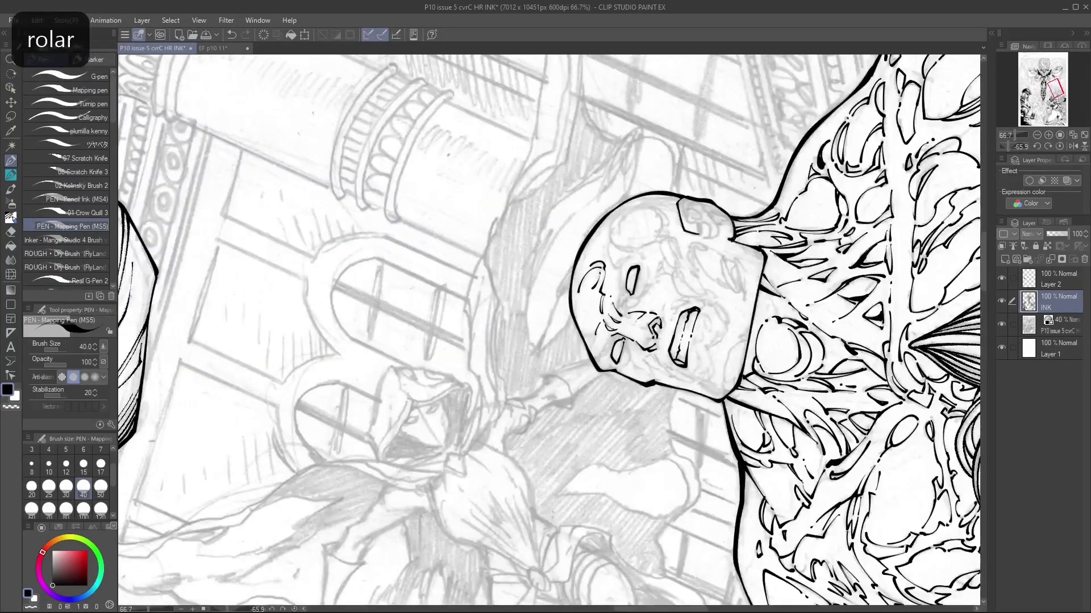
{"action": "scroll", "coordinate": [549, 330], "scroll_direction": "down", "scroll_amount": 2}
{"action": "scroll", "coordinate": [548, 330], "scroll_direction": "up", "scroll_amount": 2}
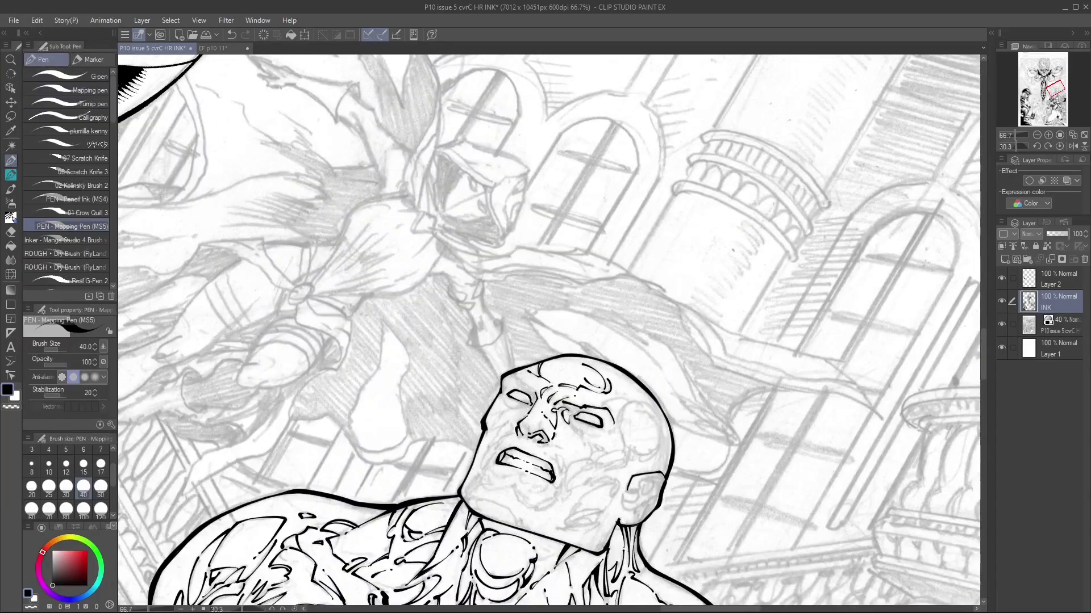
Step: Lower the pen size to 30 and ink fine hatching under the giant's eyes, brow creases and left cheek lines
{"action": "scroll", "coordinate": [549, 330], "scroll_direction": "down", "scroll_amount": 2}
{"action": "scroll", "coordinate": [548, 330], "scroll_direction": "up", "scroll_amount": 2}
{"action": "scroll", "coordinate": [548, 329], "scroll_direction": "up", "scroll_amount": 3}
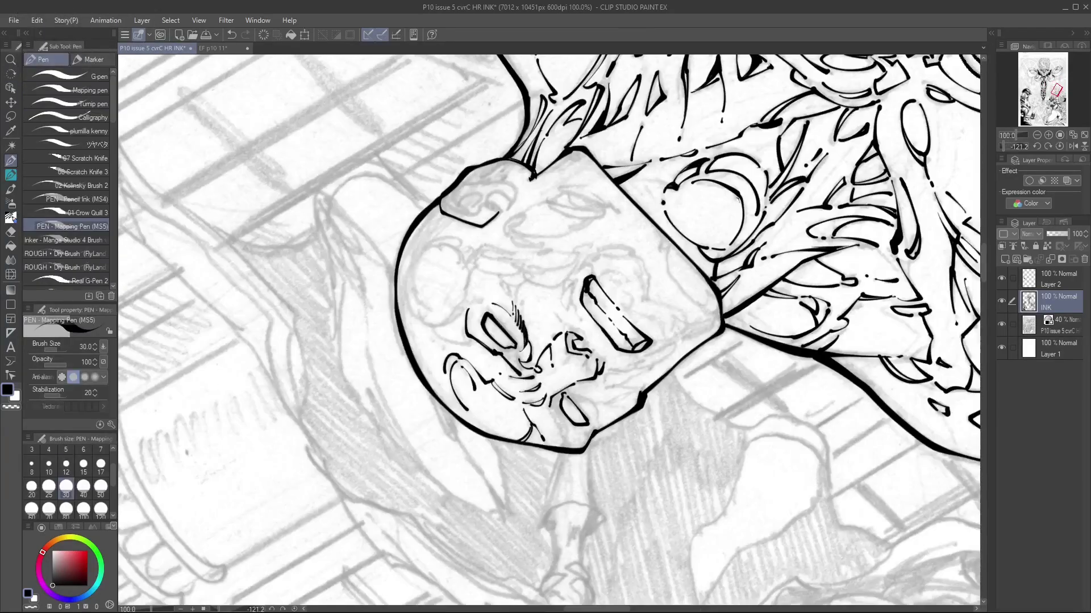
{"action": "scroll", "coordinate": [549, 329], "scroll_direction": "up", "scroll_amount": 3}
{"action": "scroll", "coordinate": [549, 329], "scroll_direction": "down", "scroll_amount": 2}
{"action": "scroll", "coordinate": [548, 329], "scroll_direction": "up", "scroll_amount": 2}
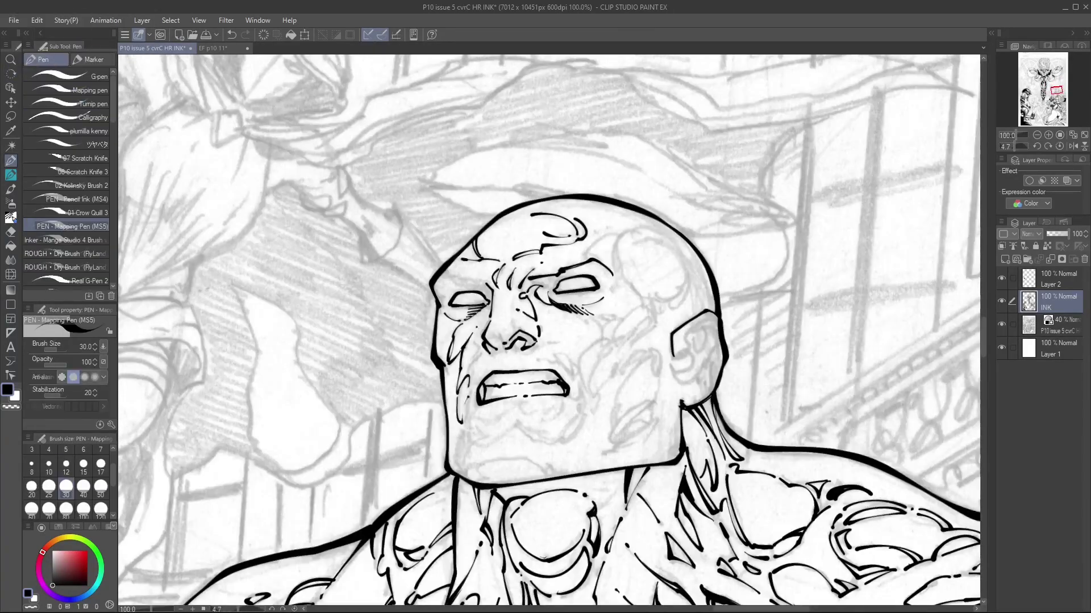
Step: Extend the crack lines on the giant's forehead and close the narrow plates on his left cheek
{"action": "scroll", "coordinate": [549, 330], "scroll_direction": "down", "scroll_amount": 2}
{"action": "scroll", "coordinate": [549, 330], "scroll_direction": "down", "scroll_amount": 2}
{"action": "scroll", "coordinate": [548, 329], "scroll_direction": "up", "scroll_amount": 2}
{"action": "scroll", "coordinate": [548, 330], "scroll_direction": "up", "scroll_amount": 3}
{"action": "key", "text": "ctrl+z"}
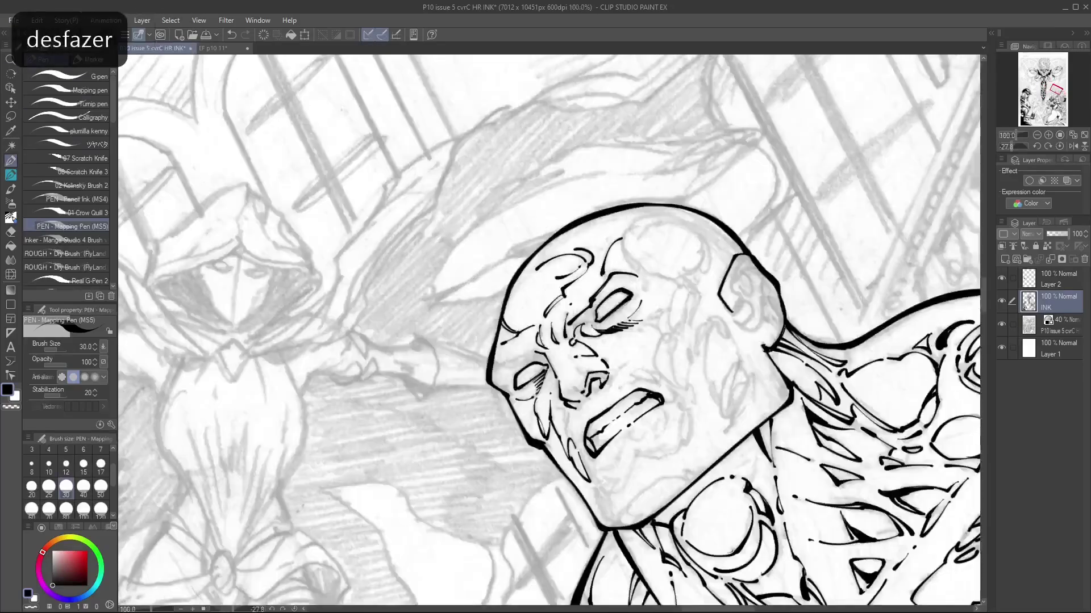
Step: Ink the large round plate on the giant's right temple and link it to the brow with crack lines
{"action": "scroll", "coordinate": [549, 329], "scroll_direction": "down", "scroll_amount": 2}
{"action": "scroll", "coordinate": [548, 329], "scroll_direction": "up", "scroll_amount": 3}
{"action": "scroll", "coordinate": [549, 330], "scroll_direction": "up", "scroll_amount": 2}
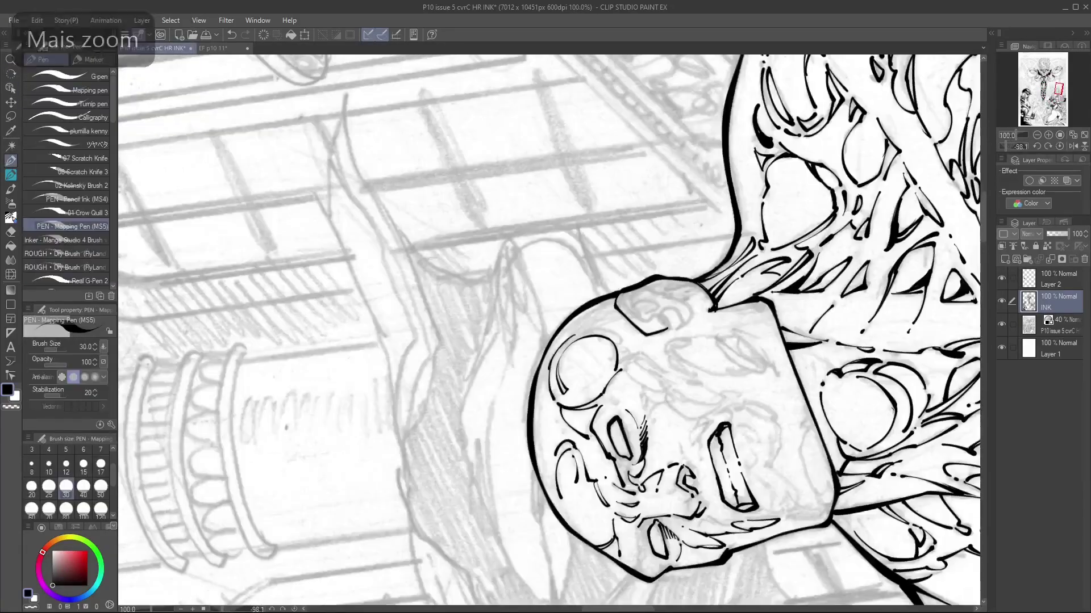
{"action": "scroll", "coordinate": [548, 329], "scroll_direction": "down", "scroll_amount": 2}
{"action": "scroll", "coordinate": [548, 330], "scroll_direction": "up", "scroll_amount": 2}
{"action": "scroll", "coordinate": [549, 329], "scroll_direction": "down", "scroll_amount": 2}
{"action": "scroll", "coordinate": [549, 330], "scroll_direction": "up", "scroll_amount": 1}
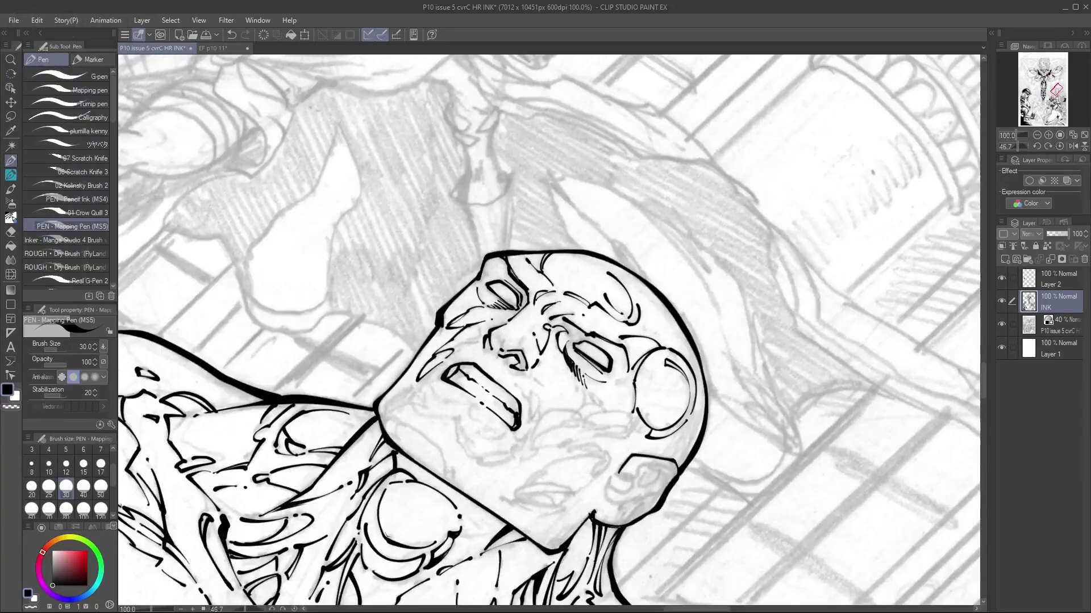
{"action": "scroll", "coordinate": [707, 325], "scroll_direction": "down", "scroll_amount": 3}
{"action": "scroll", "coordinate": [707, 325], "scroll_direction": "down", "scroll_amount": 2}
{"action": "scroll", "coordinate": [706, 325], "scroll_direction": "up", "scroll_amount": 1}
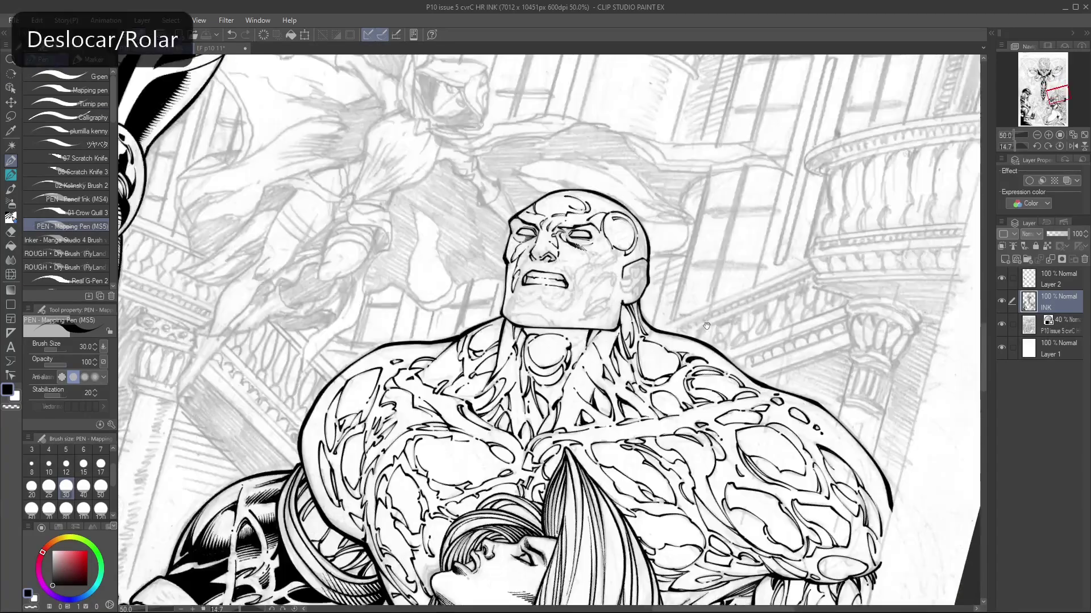
Step: Ink the inner folds of the giant's ear and the flat plate along the bottom of his chin
{"action": "scroll", "coordinate": [706, 325], "scroll_direction": "up", "scroll_amount": 1}
{"action": "left_click_drag", "start_coordinate": [706, 325], "coordinate": [675, 396]}
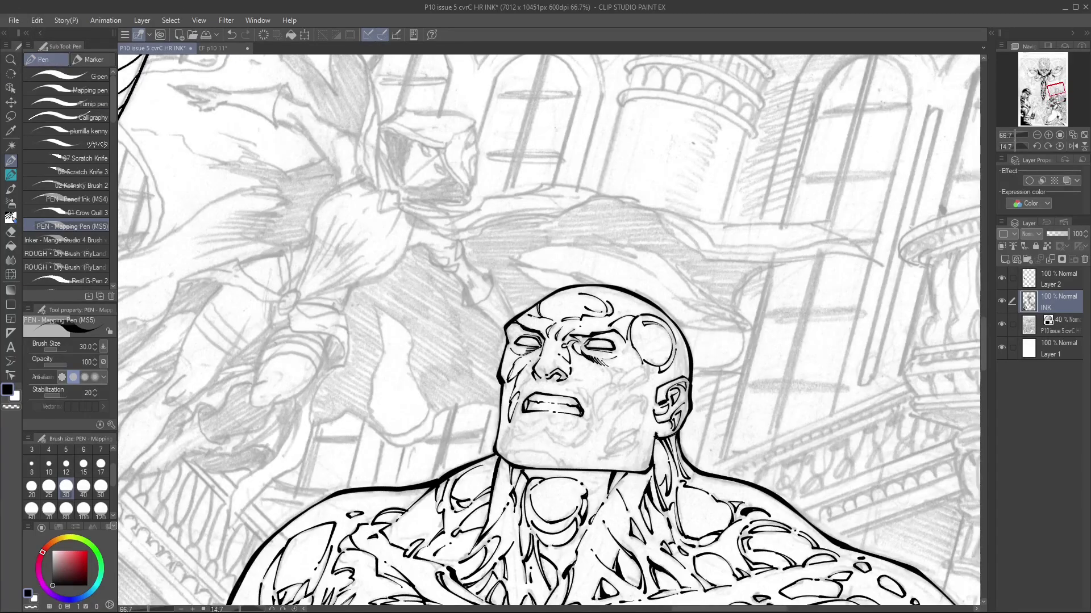
{"action": "scroll", "coordinate": [548, 329], "scroll_direction": "down", "scroll_amount": 2}
{"action": "scroll", "coordinate": [548, 329], "scroll_direction": "up", "scroll_amount": 2}
{"action": "scroll", "coordinate": [548, 329], "scroll_direction": "up", "scroll_amount": 1}
{"action": "key", "text": "ctrl+z"}
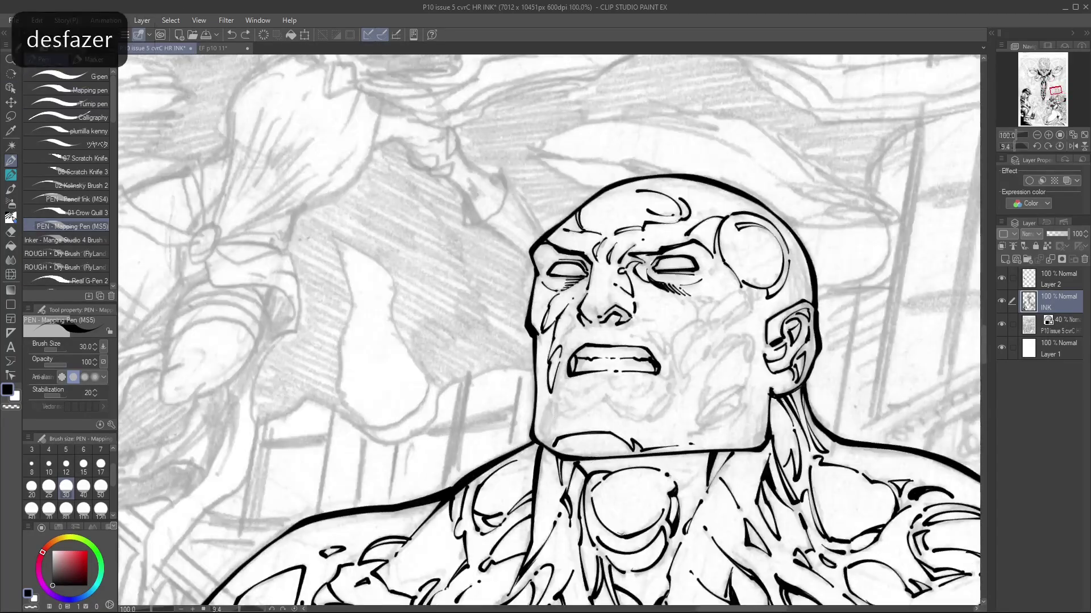
Step: Ink the curved plates and cracks around the giant's mouth and chin
{"action": "scroll", "coordinate": [549, 329], "scroll_direction": "down", "scroll_amount": 3}
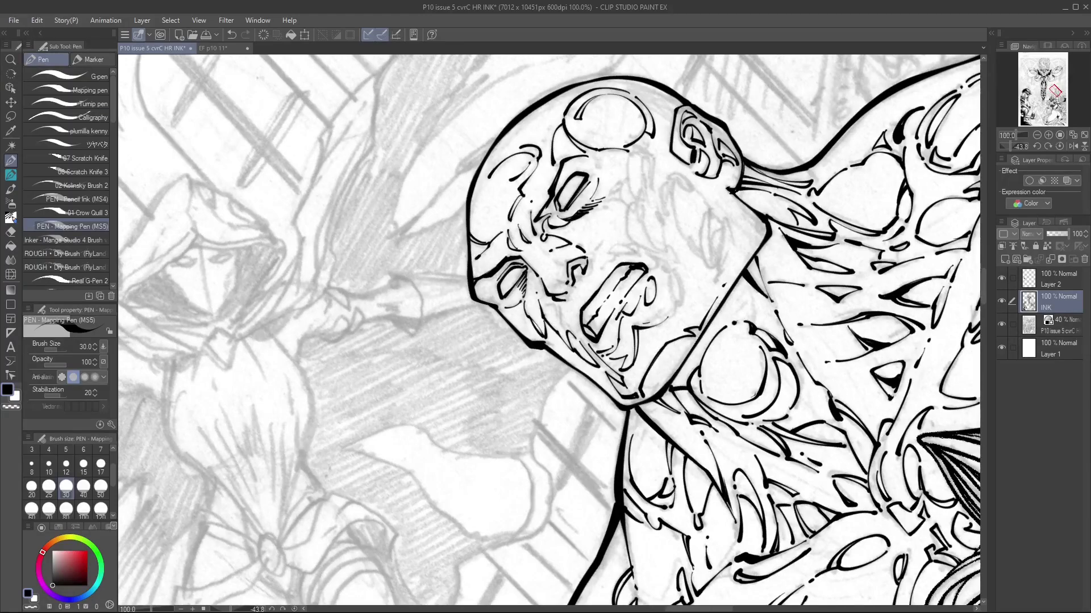
{"action": "scroll", "coordinate": [549, 330], "scroll_direction": "up", "scroll_amount": 3}
{"action": "scroll", "coordinate": [548, 330], "scroll_direction": "down", "scroll_amount": 2}
{"action": "key", "text": "ctrl+z"}
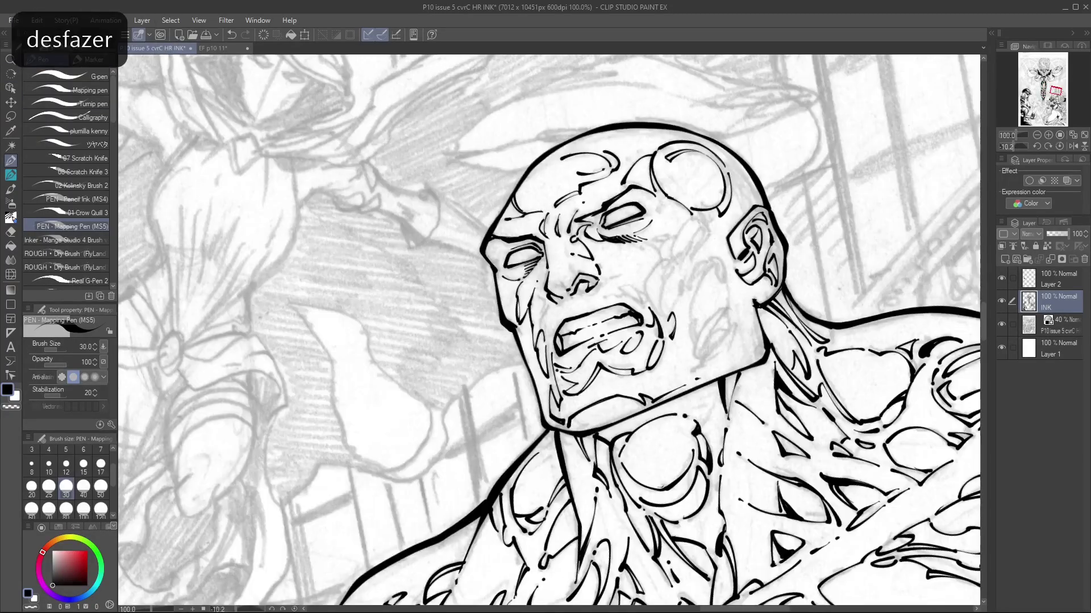
Step: Ink the curved cheek plates beside the giant's mouth and hatch the side of the scalp above the ear
{"action": "scroll", "coordinate": [549, 330], "scroll_direction": "up", "scroll_amount": 3}
{"action": "scroll", "coordinate": [549, 330], "scroll_direction": "down", "scroll_amount": 3}
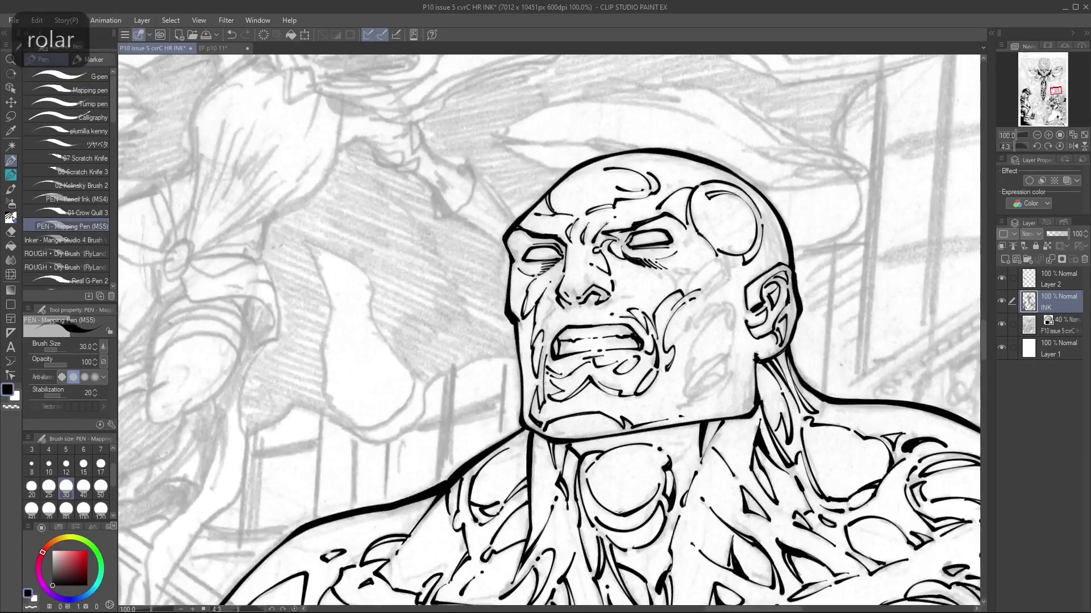
{"action": "scroll", "coordinate": [548, 330], "scroll_direction": "up", "scroll_amount": 3}
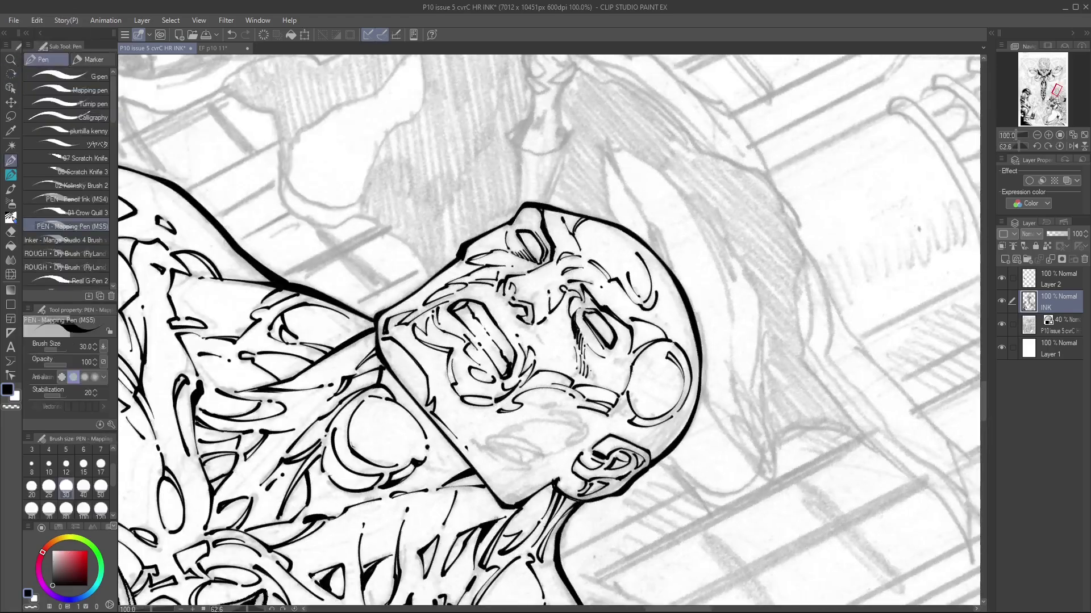
{"action": "scroll", "coordinate": [548, 329], "scroll_direction": "down", "scroll_amount": 3}
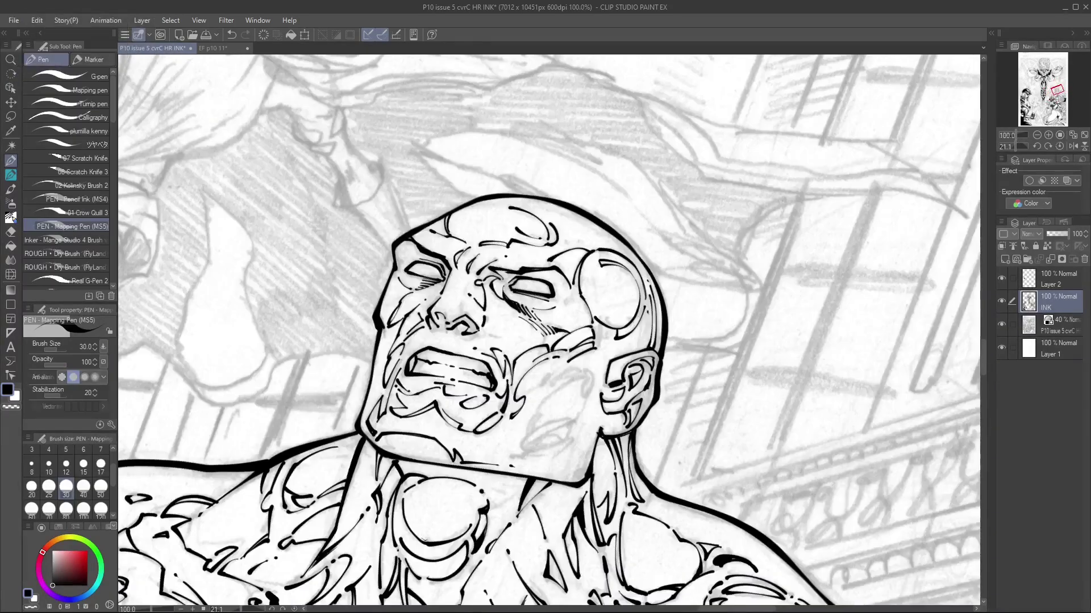
{"action": "scroll", "coordinate": [549, 329], "scroll_direction": "down", "scroll_amount": 5}
{"action": "scroll", "coordinate": [549, 330], "scroll_direction": "up", "scroll_amount": 5}
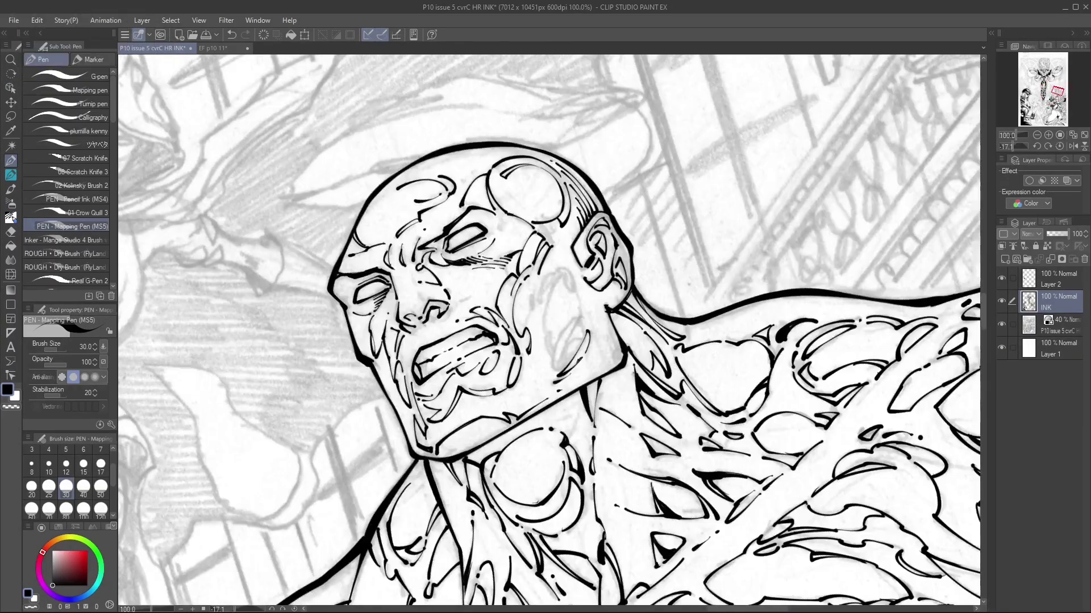
Step: Ink the elongated oval plates on the giant's right cheek and jaw in front of the ear
{"action": "left_click_drag", "start_coordinate": [583, 337], "coordinate": [561, 369]}
{"action": "left_click_drag", "start_coordinate": [580, 314], "coordinate": [554, 372]}
{"action": "left_click_drag", "start_coordinate": [579, 268], "coordinate": [565, 312]}
{"action": "left_click_drag", "start_coordinate": [566, 265], "coordinate": [535, 314]}
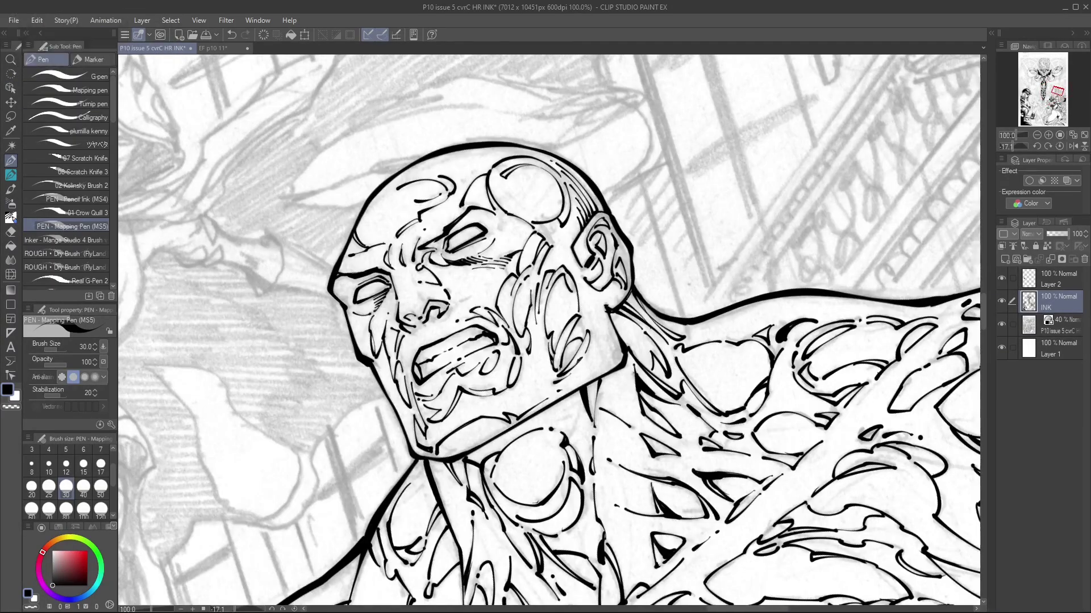
{"action": "scroll", "coordinate": [549, 329], "scroll_direction": "down", "scroll_amount": 3}
{"action": "scroll", "coordinate": [549, 330], "scroll_direction": "up", "scroll_amount": 1}
{"action": "scroll", "coordinate": [549, 330], "scroll_direction": "down", "scroll_amount": 3}
{"action": "scroll", "coordinate": [549, 329], "scroll_direction": "up", "scroll_amount": 2}
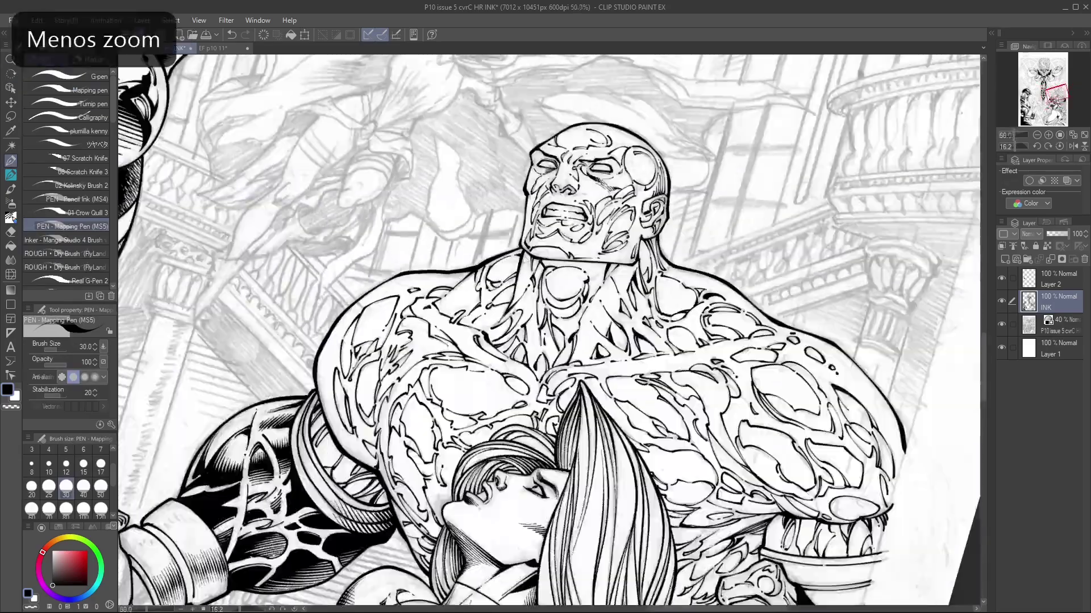
Step: With the ROUGH Dry Brush at size 80, ink the tendons at the giant's open-hand wrist and hatch the cuff
{"action": "scroll", "coordinate": [549, 330], "scroll_direction": "down", "scroll_amount": 5}
{"action": "scroll", "coordinate": [549, 329], "scroll_direction": "up", "scroll_amount": 1}
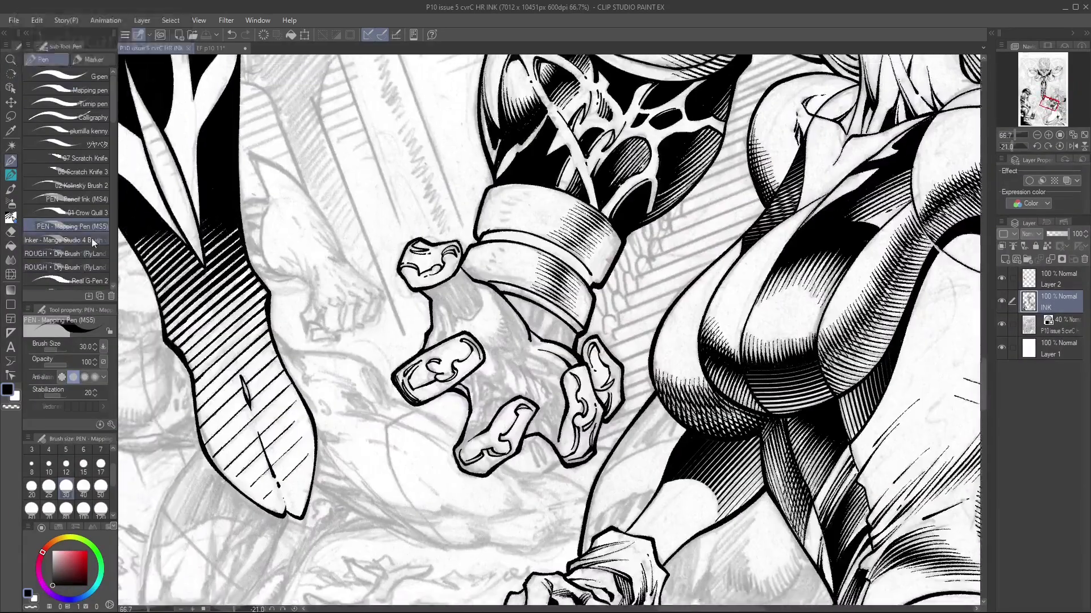
{"action": "left_click", "coordinate": [65, 267]}
{"action": "scroll", "coordinate": [548, 330], "scroll_direction": "down", "scroll_amount": 2}
{"action": "key", "text": "ctrl+z"}
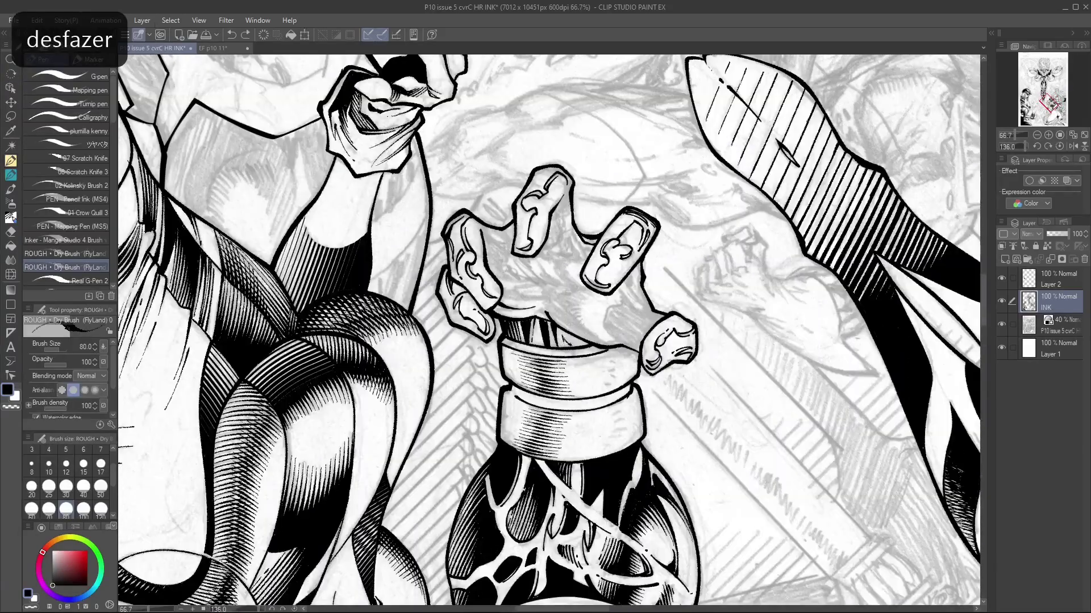
{"action": "scroll", "coordinate": [549, 330], "scroll_direction": "up", "scroll_amount": 3}
{"action": "key", "text": "ctrl+z"}
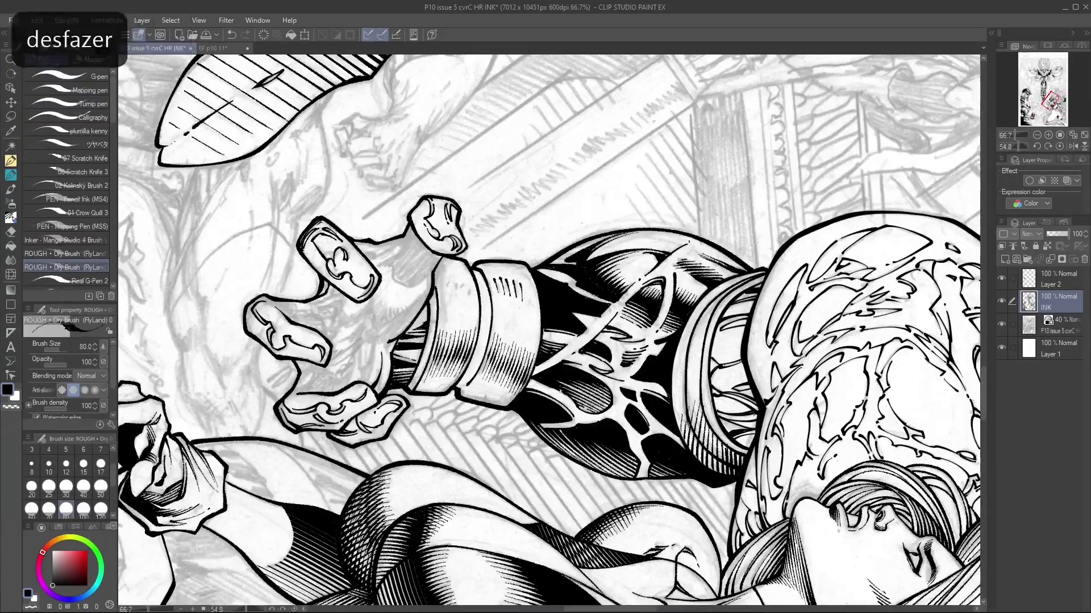
{"action": "scroll", "coordinate": [548, 330], "scroll_direction": "up", "scroll_amount": 3}
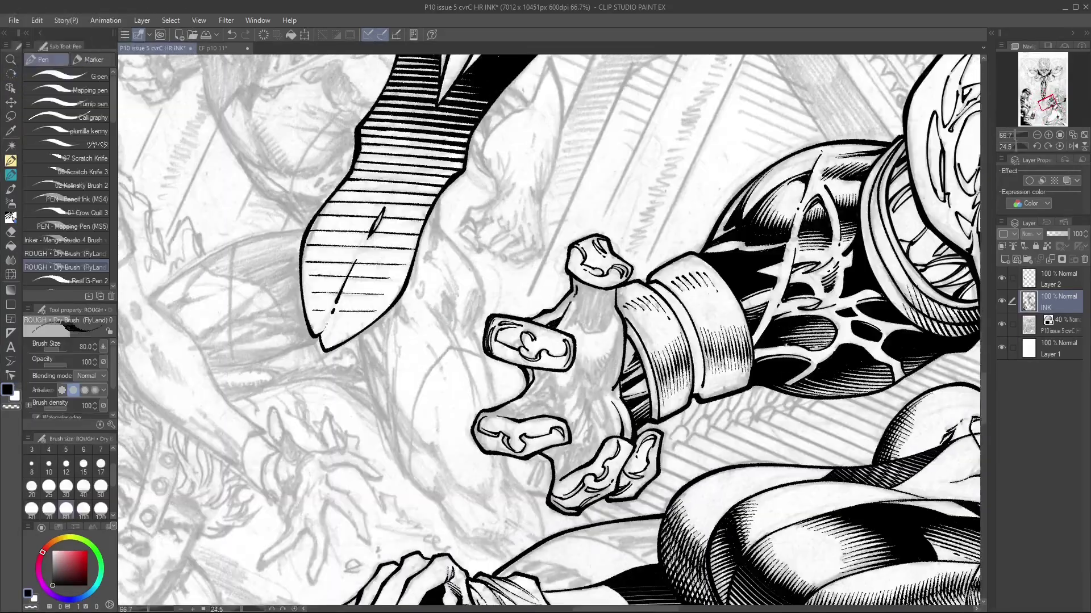
Step: Shade the underside of the giant's thumb and hatch the fleshy mound at its base
{"action": "scroll", "coordinate": [548, 330], "scroll_direction": "up", "scroll_amount": 6}
{"action": "mouse_move", "coordinate": [514, 338]}
{"action": "left_mouse_down"}
{"action": "mouse_move", "coordinate": [510, 381]}
{"action": "mouse_move", "coordinate": [525, 384]}
{"action": "left_mouse_up"}
{"action": "scroll", "coordinate": [549, 330], "scroll_direction": "up", "scroll_amount": 6}
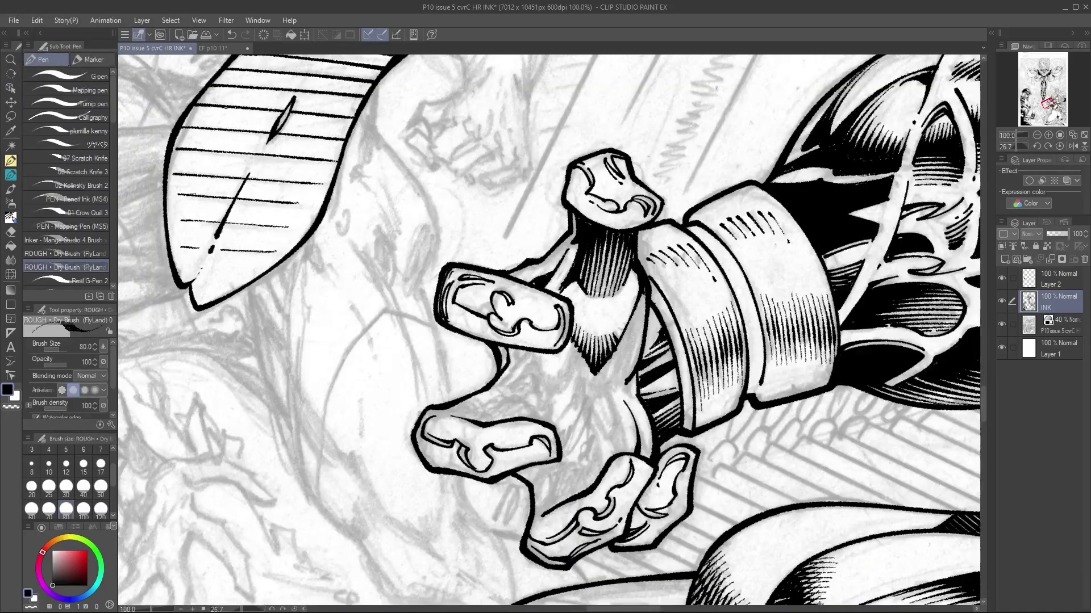
{"action": "scroll", "coordinate": [549, 329], "scroll_direction": "down", "scroll_amount": 4}
{"action": "scroll", "coordinate": [549, 329], "scroll_direction": "up", "scroll_amount": 3}
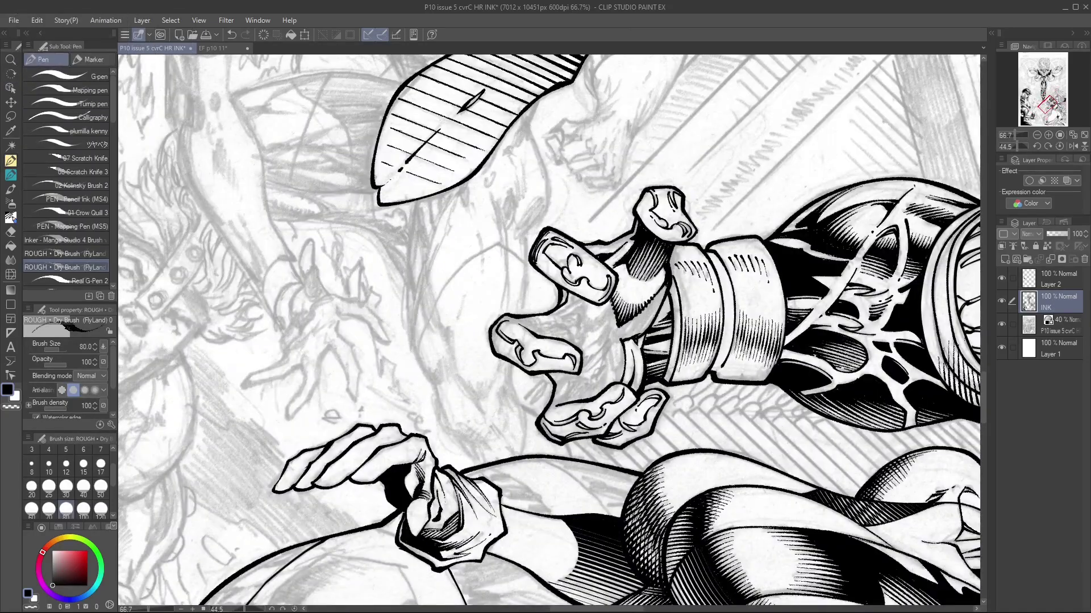
Step: Ink the folds at the heel of the giant's palm and hatch the shadows behind his bent fingers
{"action": "key", "text": "ctrl+z"}
{"action": "scroll", "coordinate": [548, 329], "scroll_direction": "up", "scroll_amount": 3}
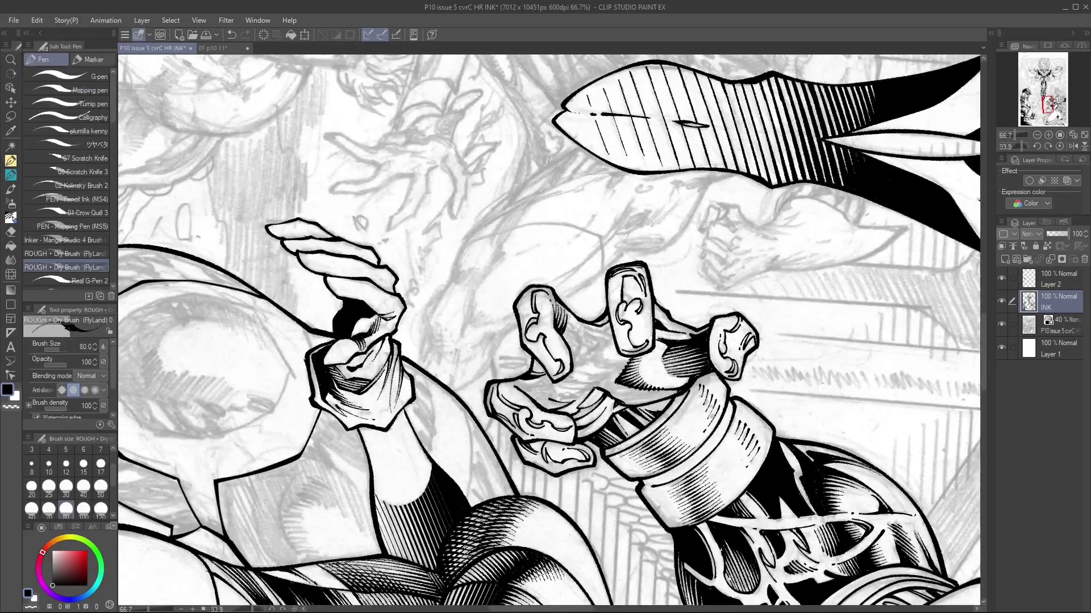
{"action": "scroll", "coordinate": [548, 330], "scroll_direction": "up", "scroll_amount": 3}
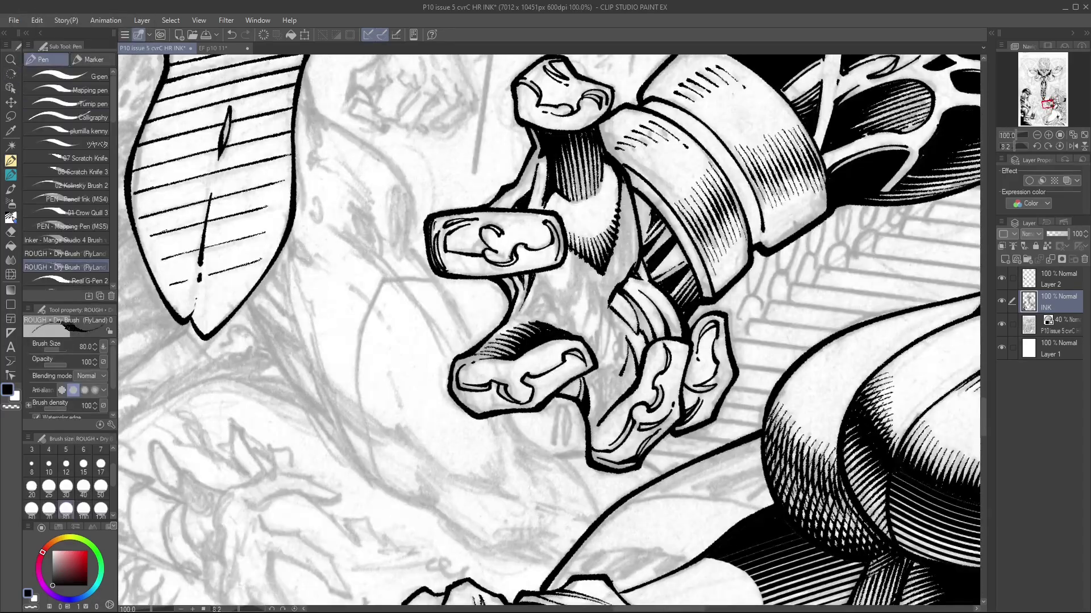
{"action": "scroll", "coordinate": [549, 330], "scroll_direction": "down", "scroll_amount": 3}
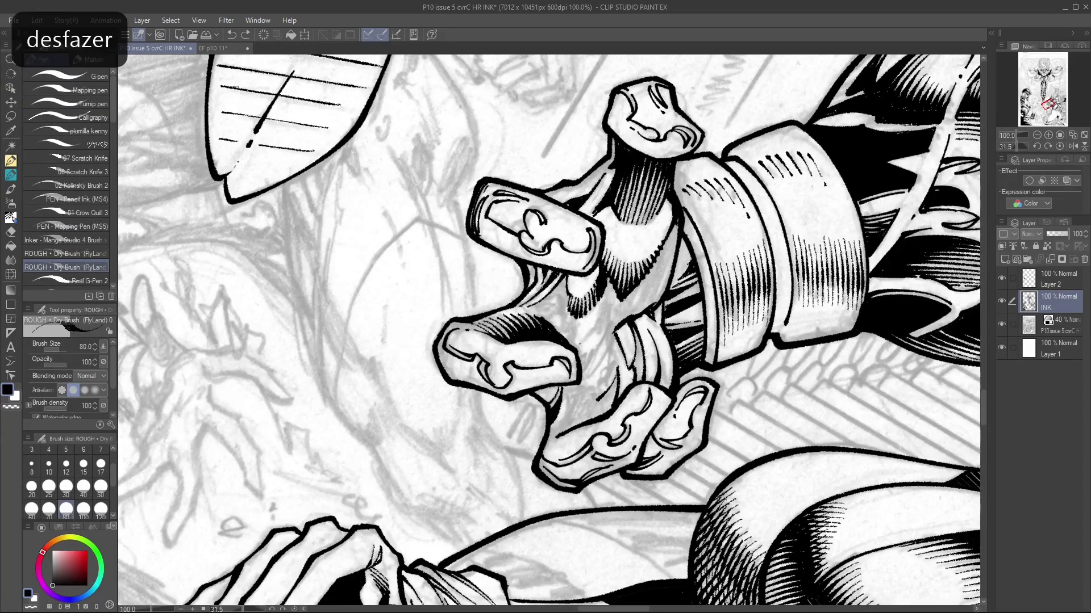
Step: Fill the hollow of the giant's palm with black shadows and feathered hatching between the fingers
{"action": "scroll", "coordinate": [549, 329], "scroll_direction": "down", "scroll_amount": 2}
{"action": "scroll", "coordinate": [549, 330], "scroll_direction": "up", "scroll_amount": 5}
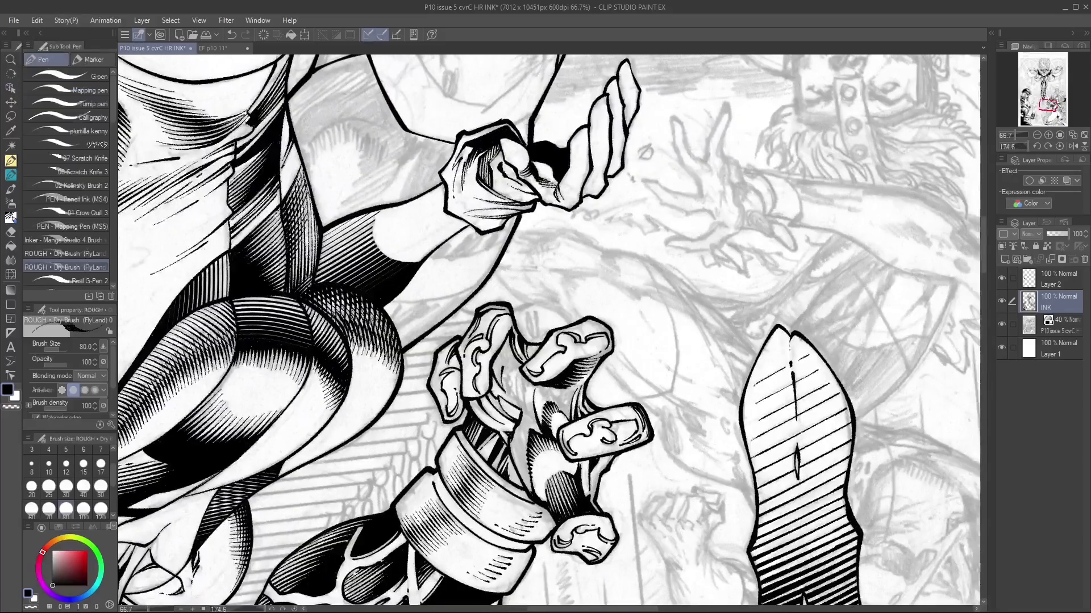
{"action": "scroll", "coordinate": [549, 330], "scroll_direction": "down", "scroll_amount": 4}
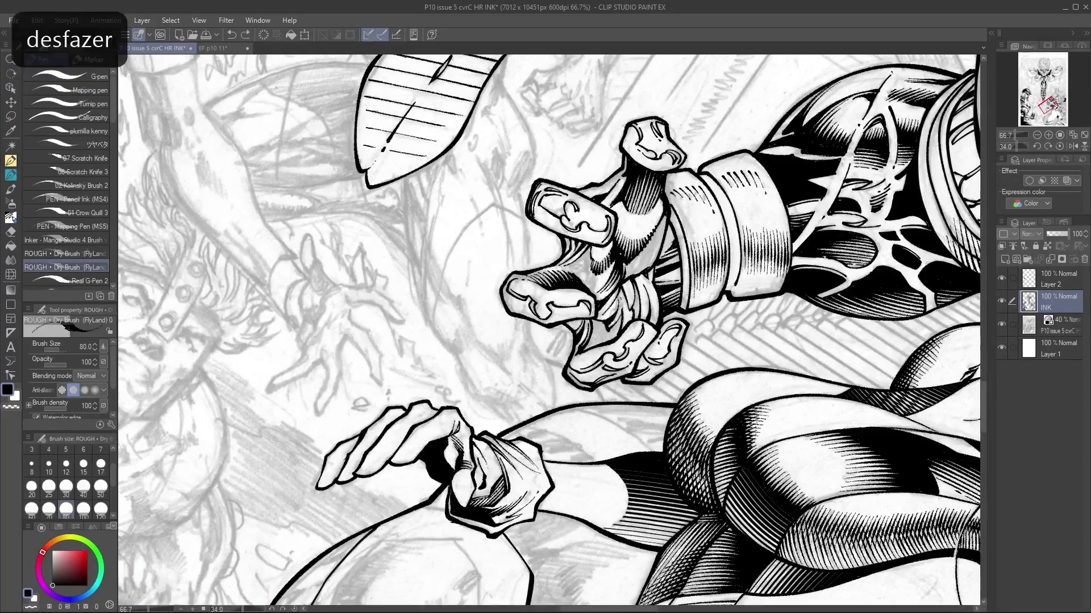
{"action": "scroll", "coordinate": [548, 330], "scroll_direction": "down", "scroll_amount": 2}
{"action": "scroll", "coordinate": [549, 330], "scroll_direction": "down", "scroll_amount": 1}
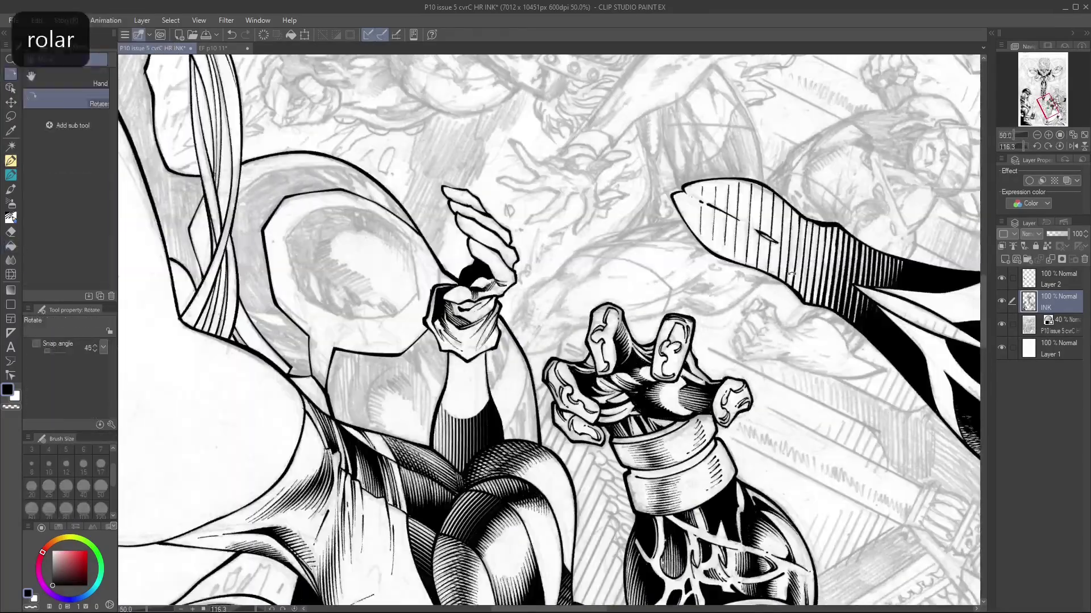
Step: Start the dark feathered shadow on the thigh above the round knee pad, using the ROUGH Dry Brush at size 100
{"action": "scroll", "coordinate": [548, 330], "scroll_direction": "up", "scroll_amount": 1}
{"action": "scroll", "coordinate": [548, 330], "scroll_direction": "down", "scroll_amount": 3}
{"action": "left_click_drag", "start_coordinate": [398, 330], "coordinate": [571, 127]}
{"action": "left_click", "coordinate": [80, 227]}
{"action": "scroll", "coordinate": [549, 330], "scroll_direction": "up", "scroll_amount": 2}
{"action": "key", "text": "ctrl+z"}
{"action": "left_click_drag", "start_coordinate": [549, 329], "coordinate": [625, 239]}
{"action": "key", "text": "ctrl+z"}
{"action": "left_click", "coordinate": [67, 267]}
{"action": "mouse_move", "coordinate": [549, 329]}
{"action": "left_mouse_down"}
{"action": "mouse_move", "coordinate": [454, 284]}
{"action": "mouse_move", "coordinate": [654, 227]}
{"action": "left_mouse_up"}
{"action": "left_click", "coordinate": [67, 258]}
{"action": "key", "text": "ctrl+z"}
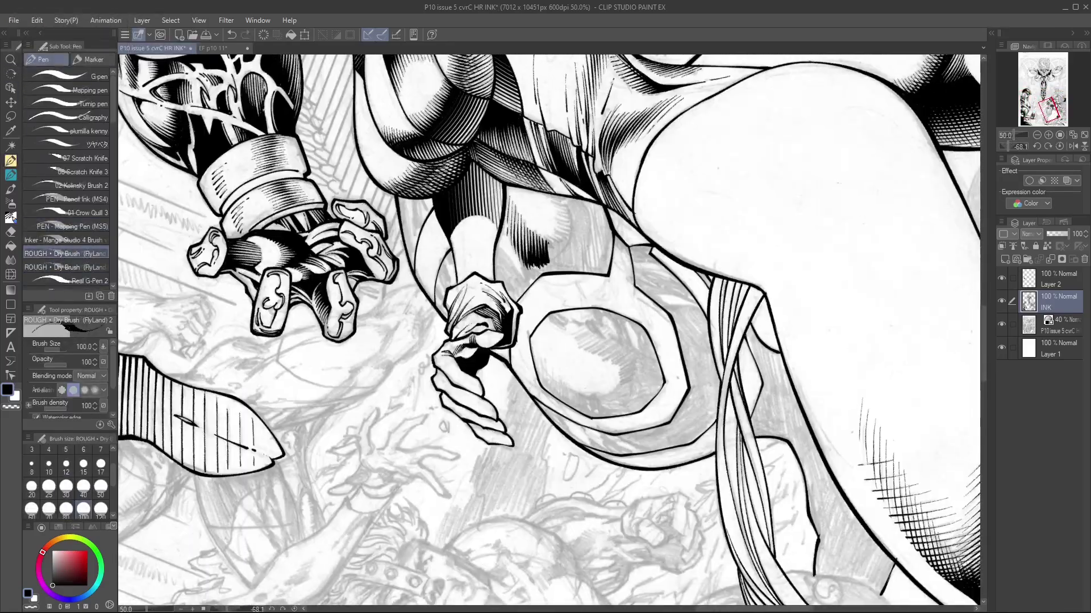
Step: Extend the feathered hatching around the thigh's highlight and shade the thigh's edge beside the woman's hip
{"action": "key", "text": "ctrl+plus"}
{"action": "left_click_drag", "start_coordinate": [611, 278], "coordinate": [643, 323]}
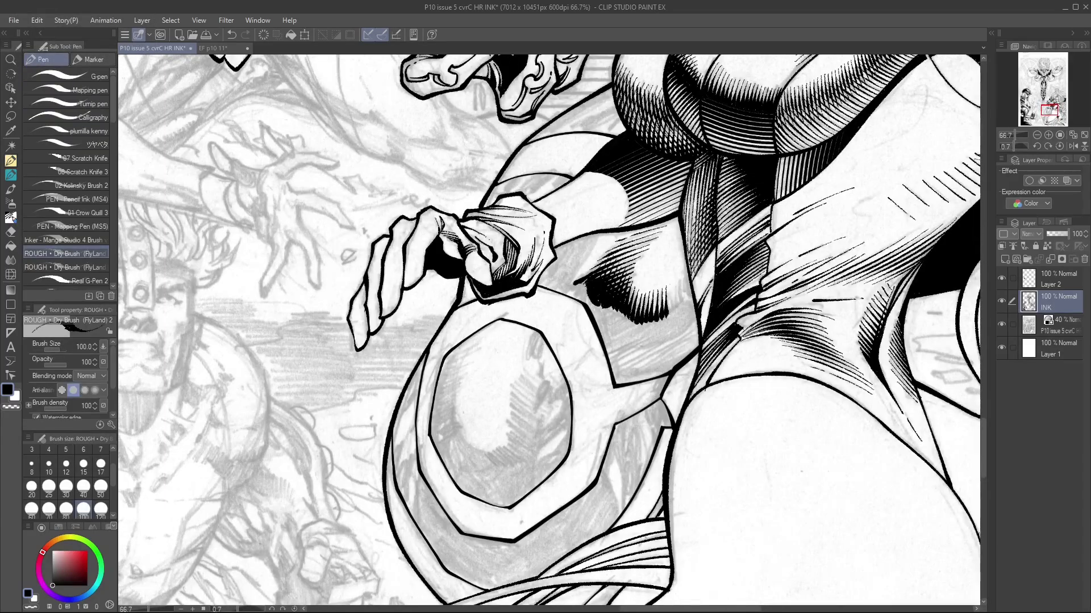
{"action": "key", "text": "ctrl+minus"}
{"action": "key", "text": "ctrl+plus"}
{"action": "left_click_drag", "start_coordinate": [549, 330], "coordinate": [625, 239]}
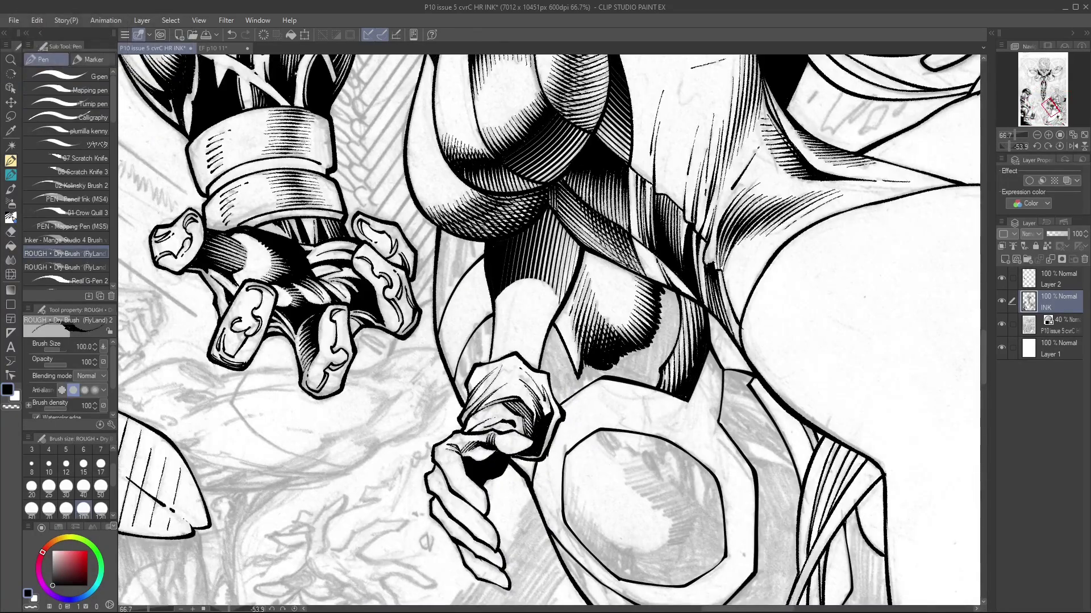
Step: Fill the rest of the thigh's shadow with black and ink the dark stripes beside the woman's gloved forearm
{"action": "key", "text": "ctrl+minus"}
{"action": "key", "text": "ctrl+plus"}
{"action": "key", "text": "ctrl+z"}
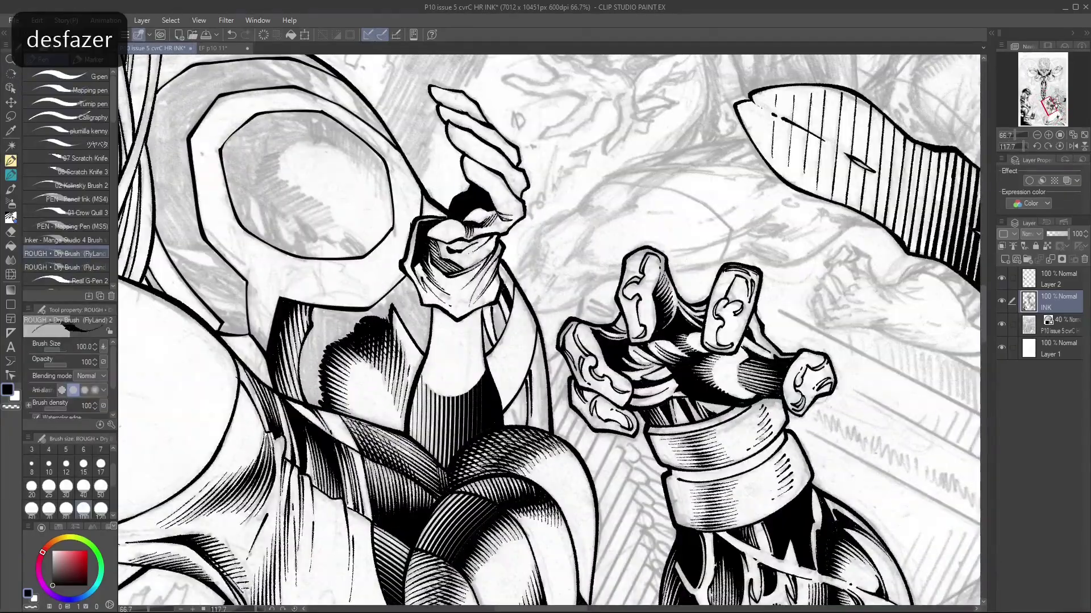
{"action": "key", "text": "r"}
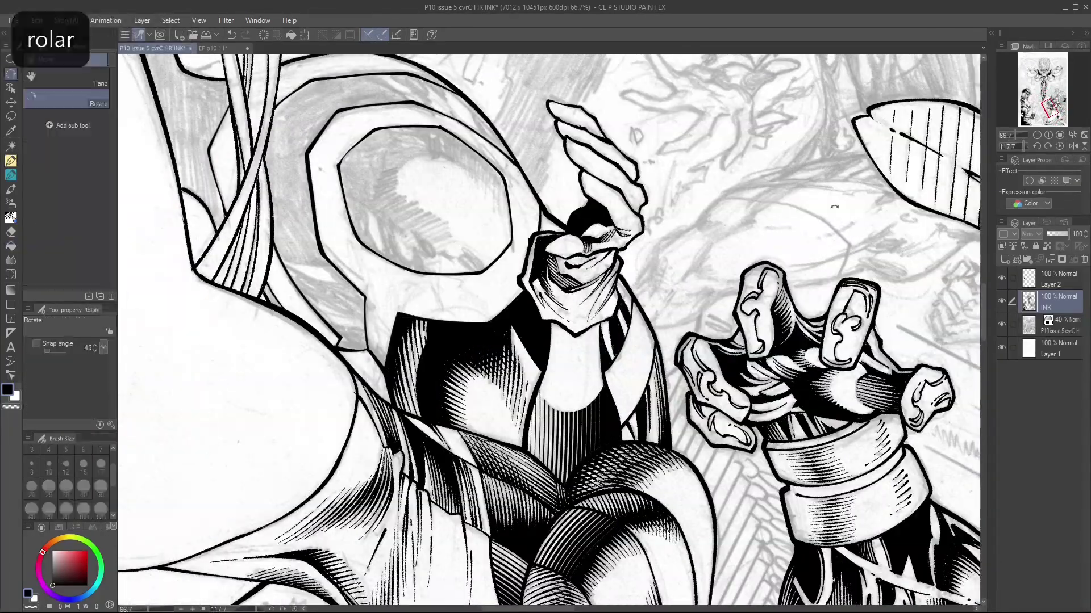
{"action": "mouse_move", "coordinate": [549, 329]}
{"action": "left_mouse_down"}
{"action": "mouse_move", "coordinate": [653, 170]}
{"action": "mouse_move", "coordinate": [745, 114]}
{"action": "left_mouse_up"}
{"action": "key", "text": "p"}
{"action": "key", "text": "ctrl+plus"}
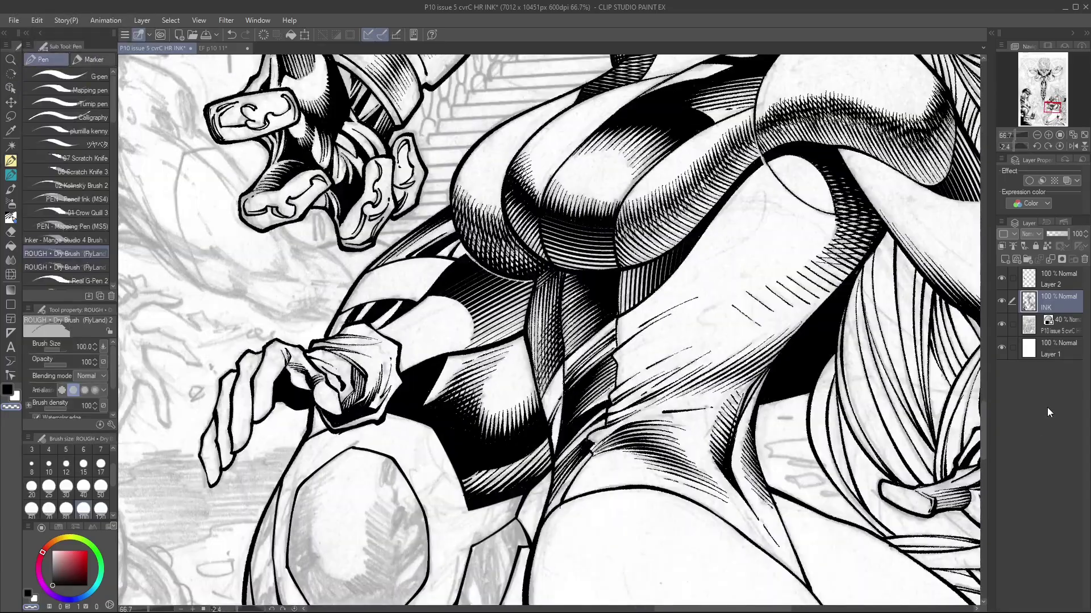
Step: Select the oval center of the knee pad and ink its curved shadow and reflections inside the selection
{"action": "key", "text": "ctrl+minus"}
{"action": "left_click_drag", "start_coordinate": [545, 329], "coordinate": [653, 284]}
{"action": "key", "text": "ctrl+plus"}
{"action": "key", "text": "ctrl+shift+d"}
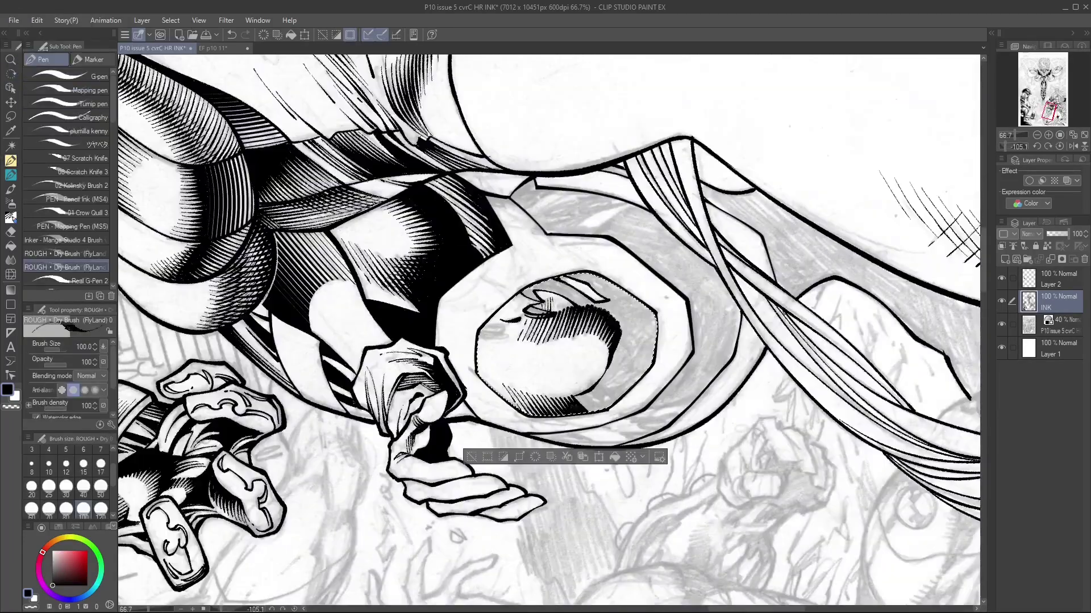
Step: Finish the black shading in the knee pad's oval and fill the dark areas around its outer band
{"action": "scroll", "coordinate": [548, 330], "scroll_direction": "up", "scroll_amount": 2}
{"action": "scroll", "coordinate": [548, 329], "scroll_direction": "down", "scroll_amount": 4}
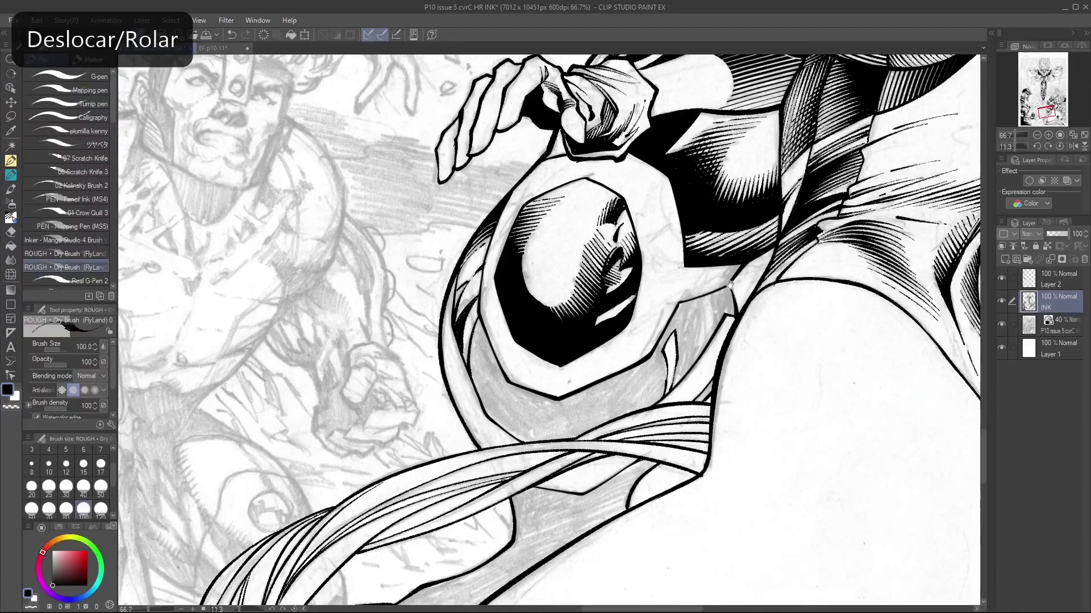
{"action": "left_click_drag", "start_coordinate": [728, 241], "coordinate": [966, 57]}
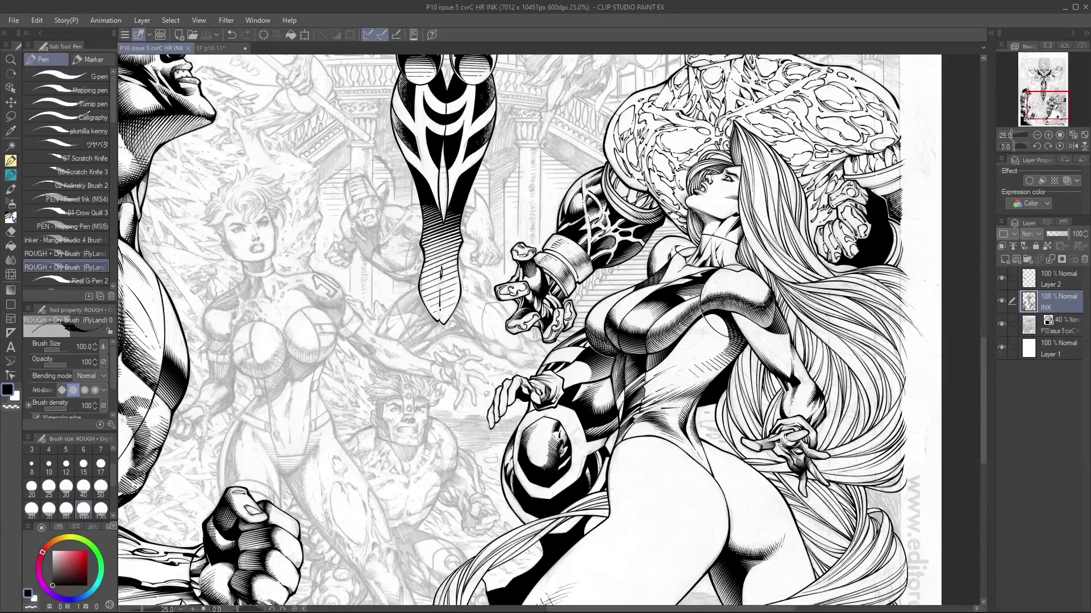
Step: Ink the outer contours of the short-haired woman's waist, hips and legs around the foreground fist
{"action": "left_click_drag", "start_coordinate": [809, 403], "coordinate": [798, 451]}
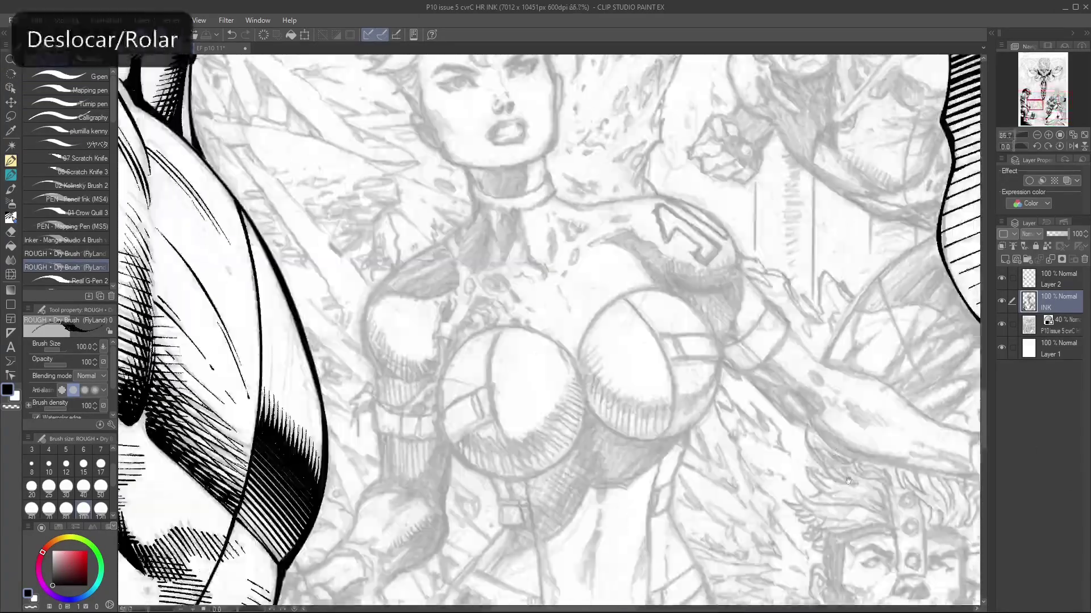
{"action": "left_click_drag", "start_coordinate": [629, 340], "coordinate": [774, 369]}
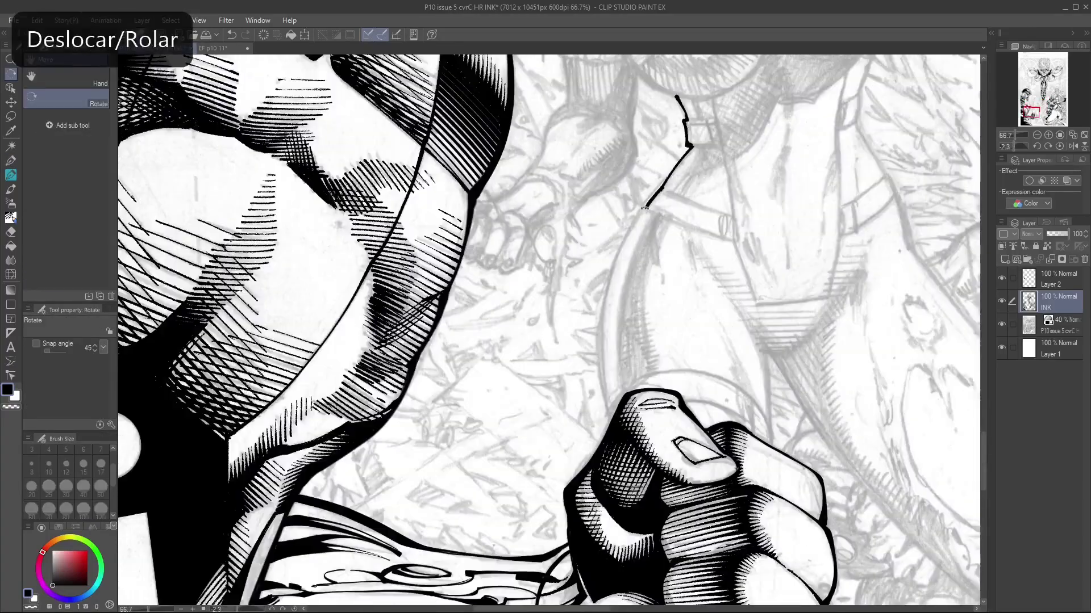
{"action": "key", "text": "p"}
{"action": "mouse_move", "coordinate": [644, 208]}
{"action": "left_mouse_down"}
{"action": "mouse_move", "coordinate": [620, 250]}
{"action": "mouse_move", "coordinate": [609, 421]}
{"action": "left_mouse_up"}
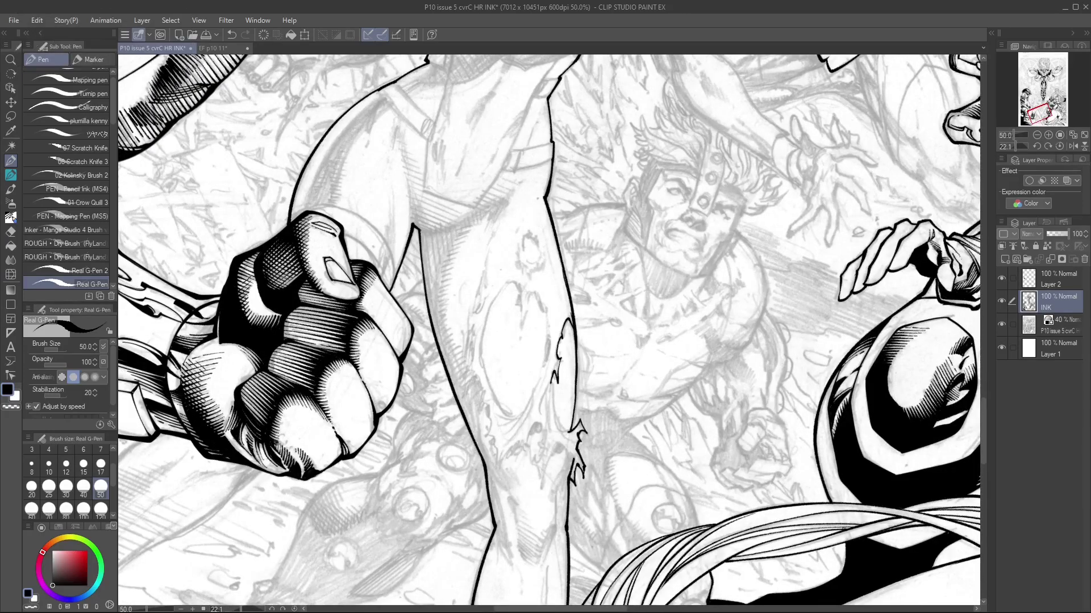
Step: Outline the torn patches on the short-haired woman's thigh and knee with the Real G-Pen at size 25
{"action": "scroll", "coordinate": [548, 329], "scroll_direction": "up", "scroll_amount": 3}
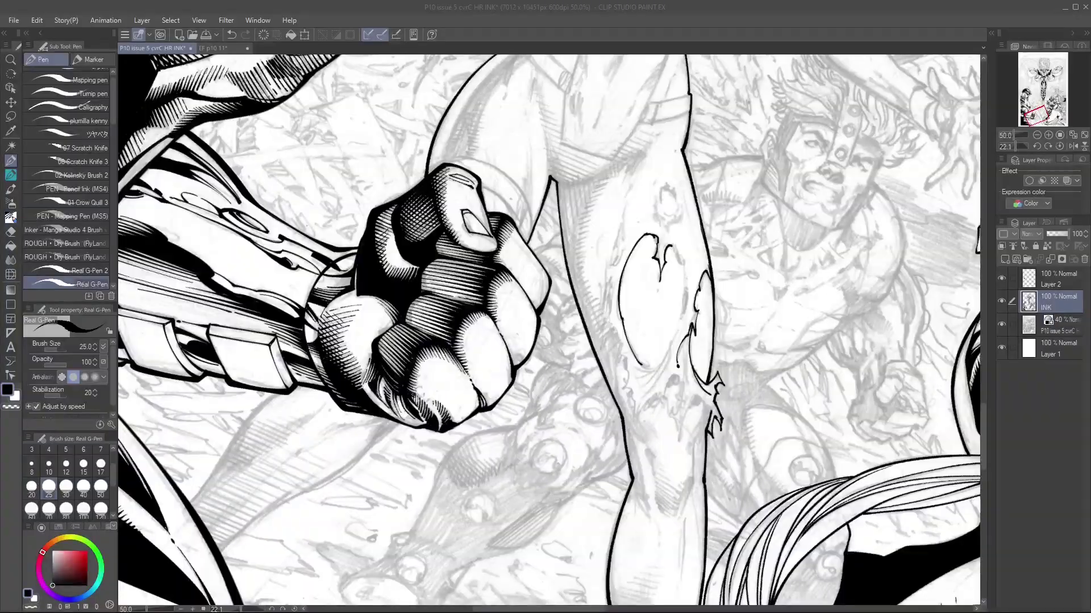
{"action": "key", "text": "ctrl+plus"}
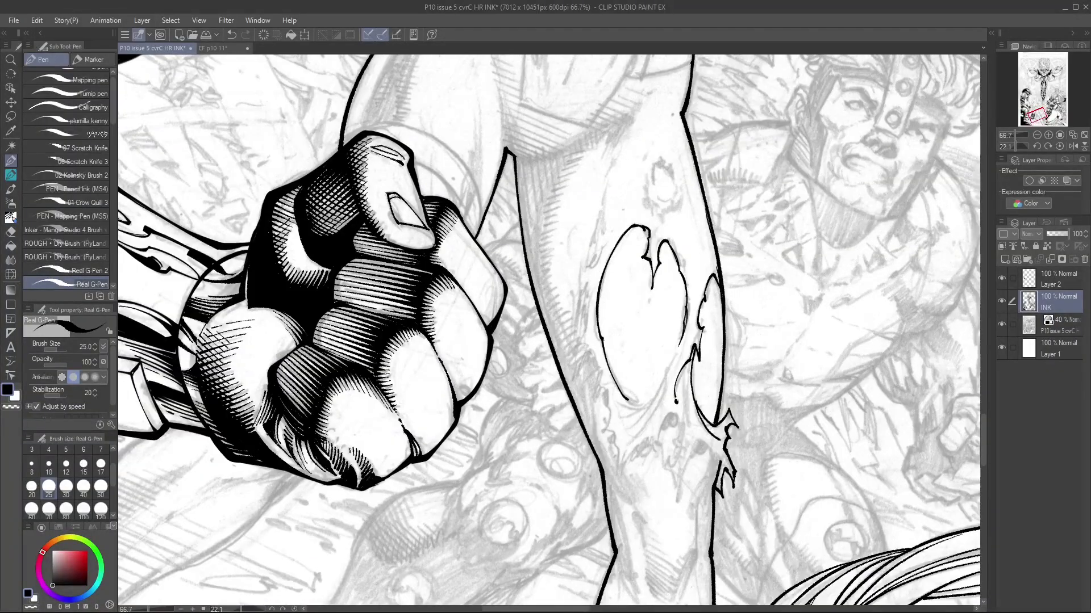
{"action": "left_click_drag", "start_coordinate": [568, 227], "coordinate": [542, 406]}
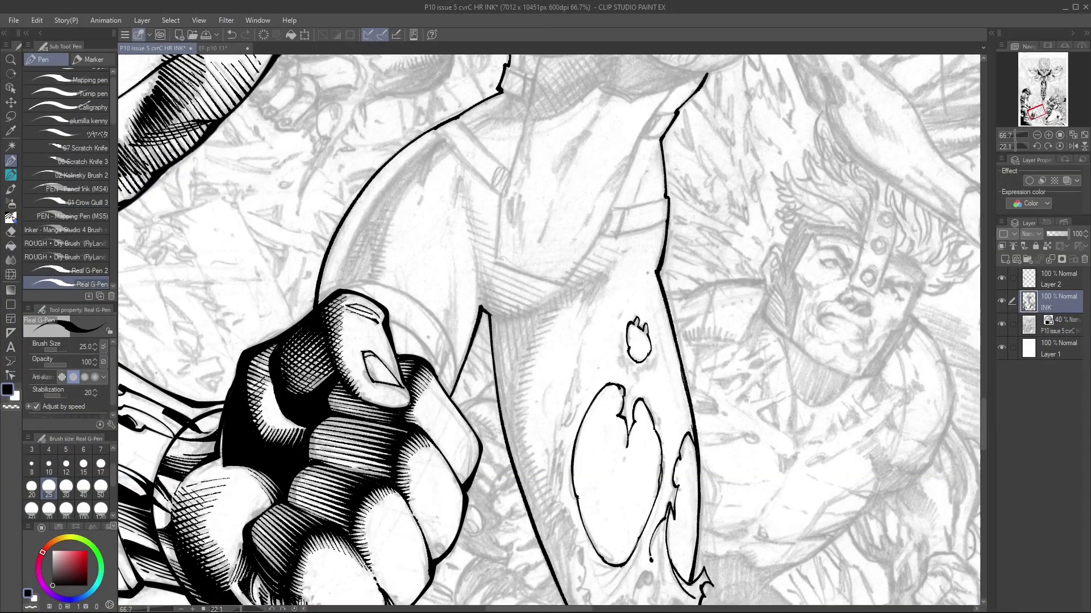
{"action": "scroll", "coordinate": [549, 329], "scroll_direction": "down", "scroll_amount": 3}
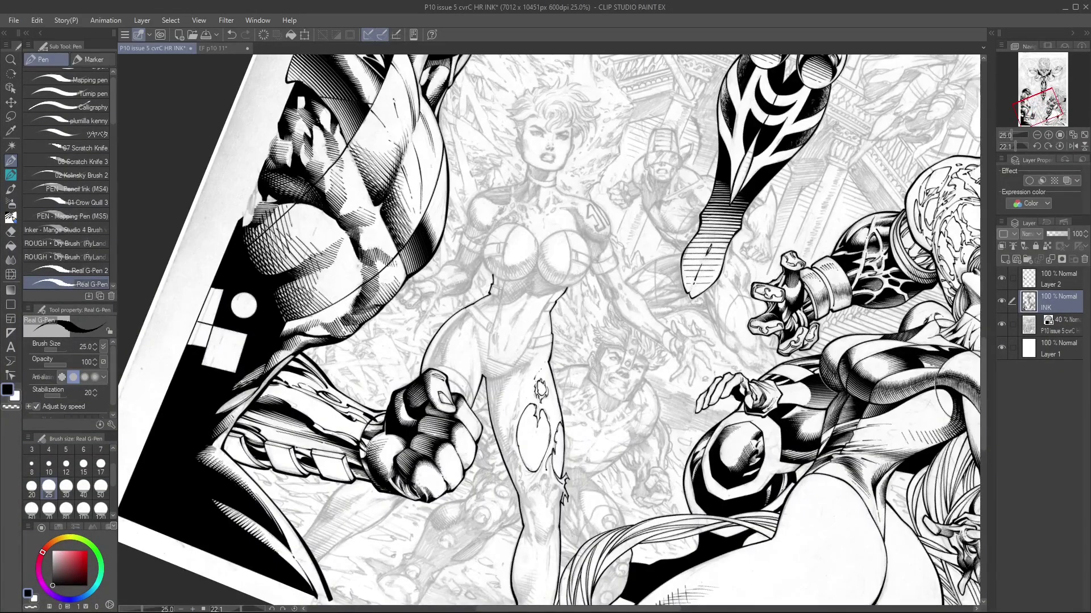